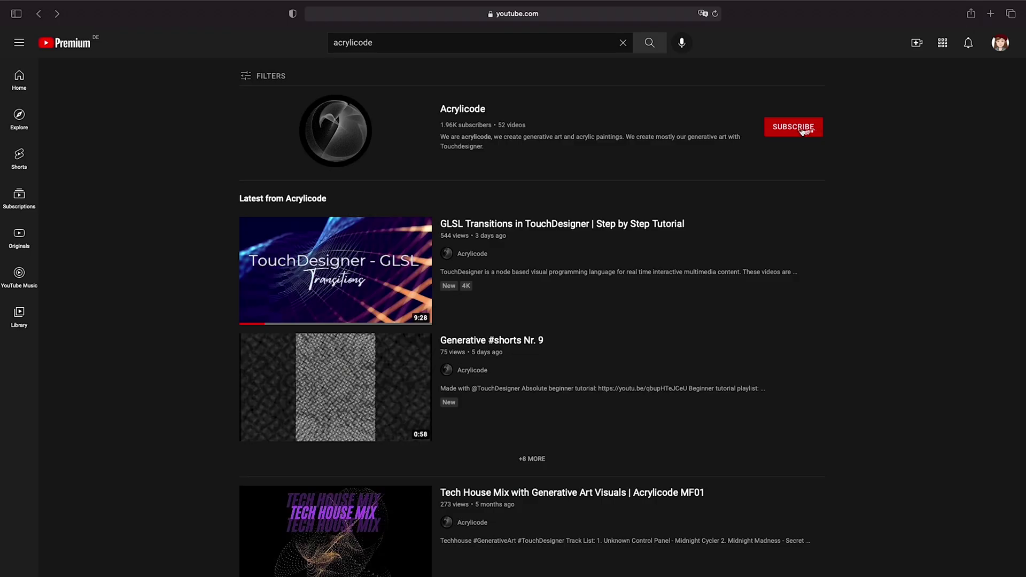
Subscribe to the Acrylicode channel and set its notification bell to All.
{"action": "left_click", "coordinate": [808, 131]}
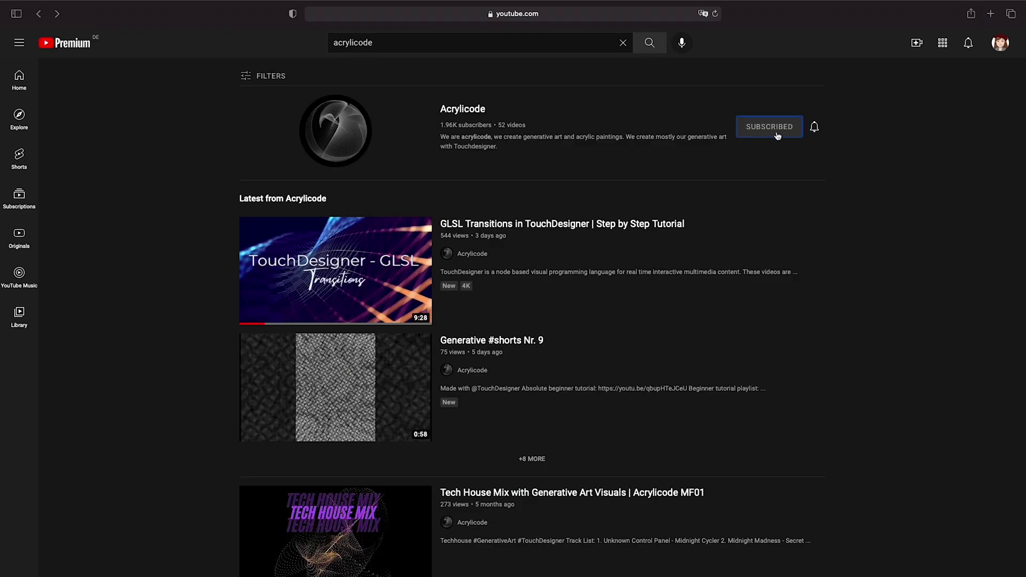
{"action": "left_click", "coordinate": [814, 128]}
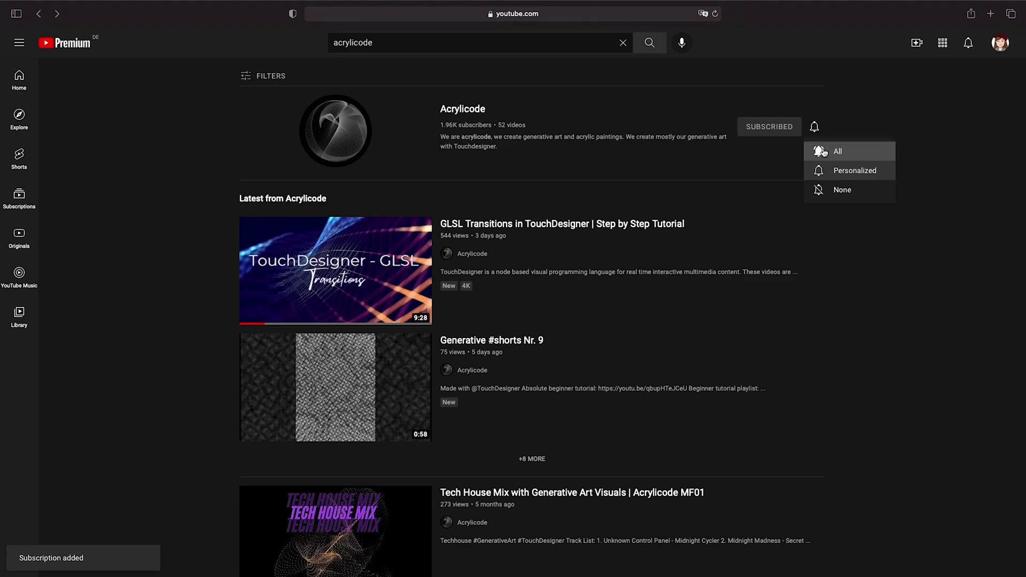
{"action": "left_click", "coordinate": [824, 152]}
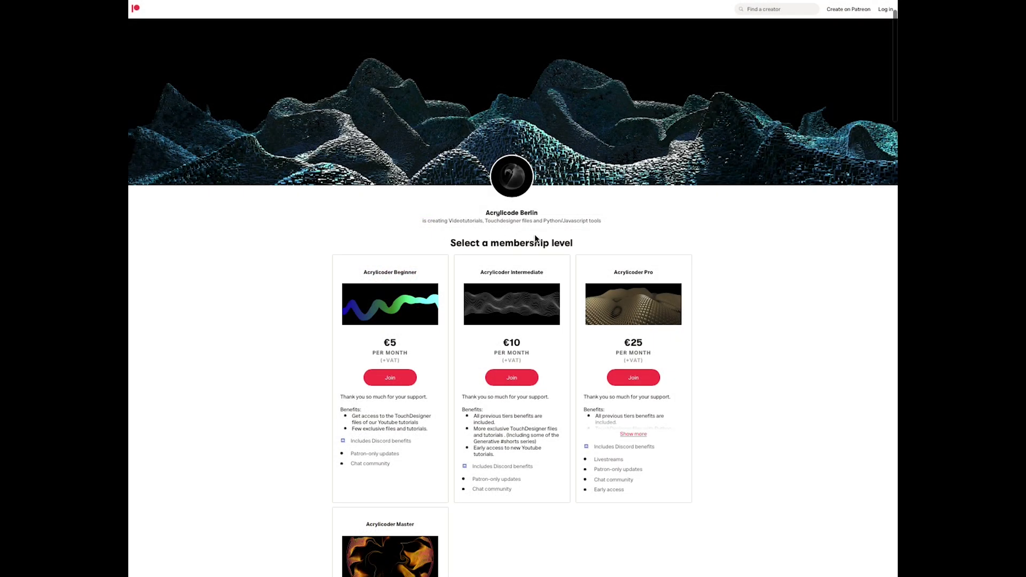
{"action": "scroll", "coordinate": [535, 238], "scroll_direction": "down", "scroll_amount": 3}
{"action": "scroll", "coordinate": [751, 367], "scroll_direction": "down", "scroll_amount": 1}
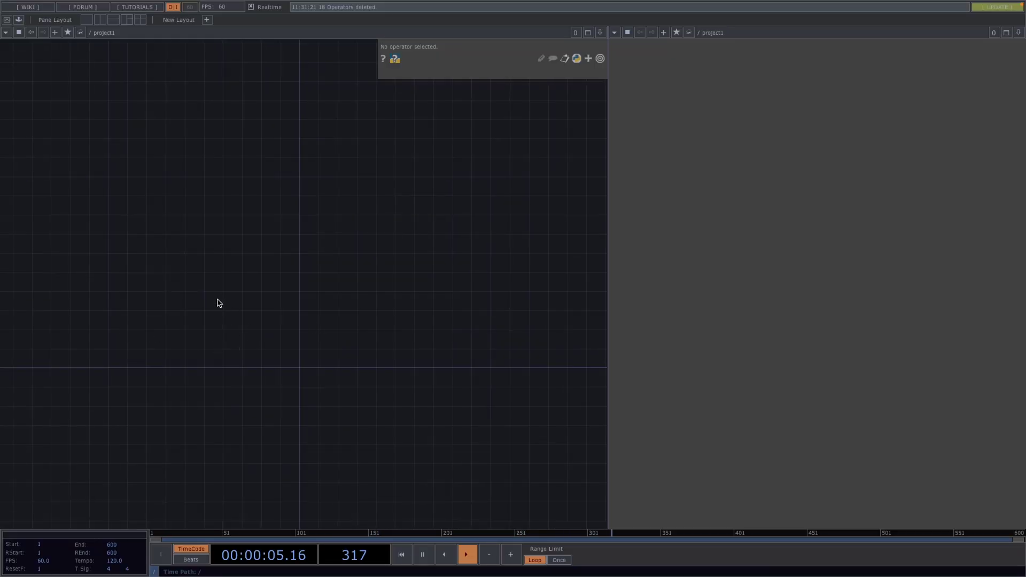
Add a Grid SOP and a Geometry COMP geo1 fed by the grid.
{"action": "key", "text": "Tab"}
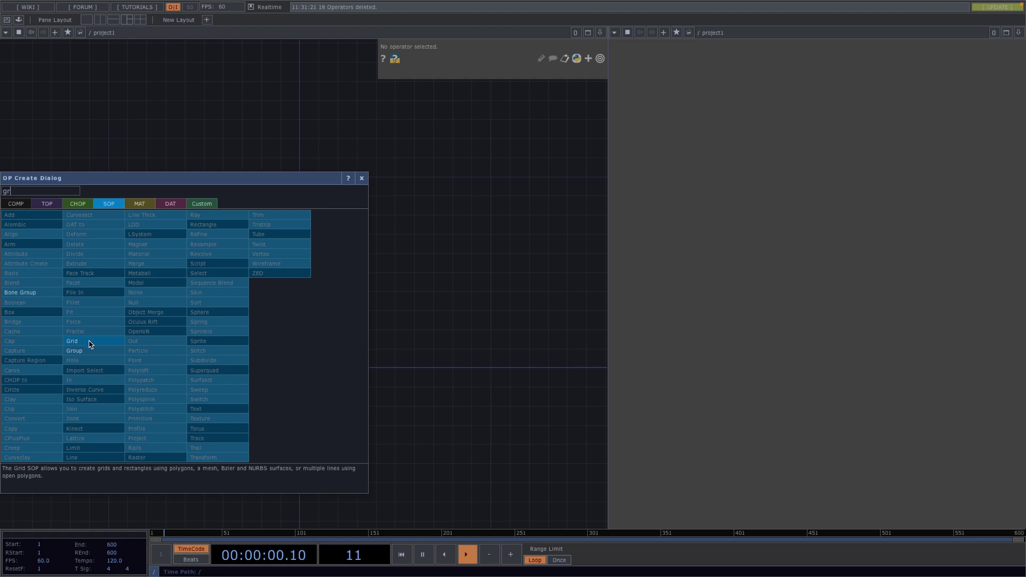
{"action": "left_click", "coordinate": [88, 339]}
{"action": "left_click", "coordinate": [197, 301]}
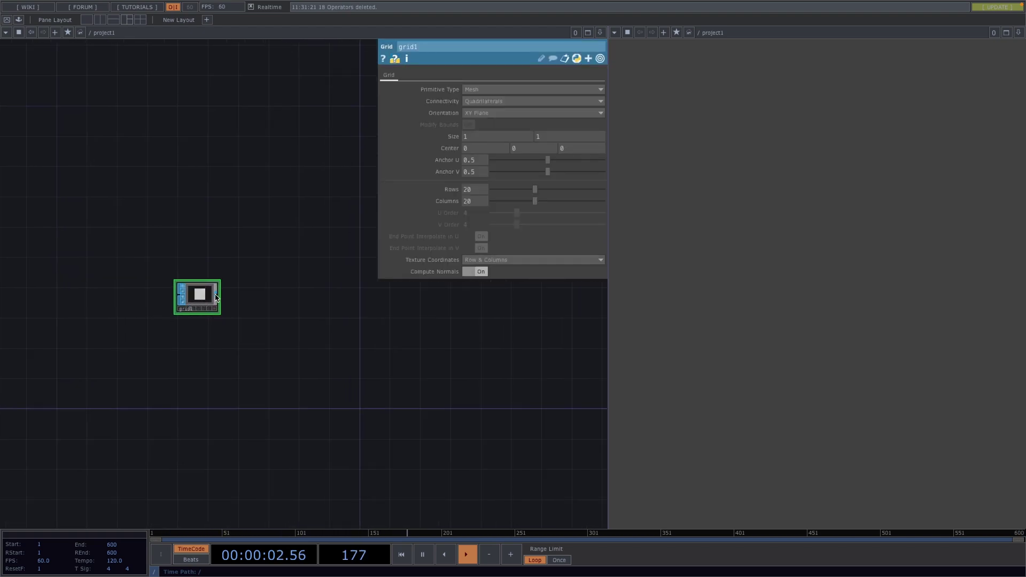
{"action": "key", "text": "Tab"}
{"action": "left_click", "coordinate": [53, 163]}
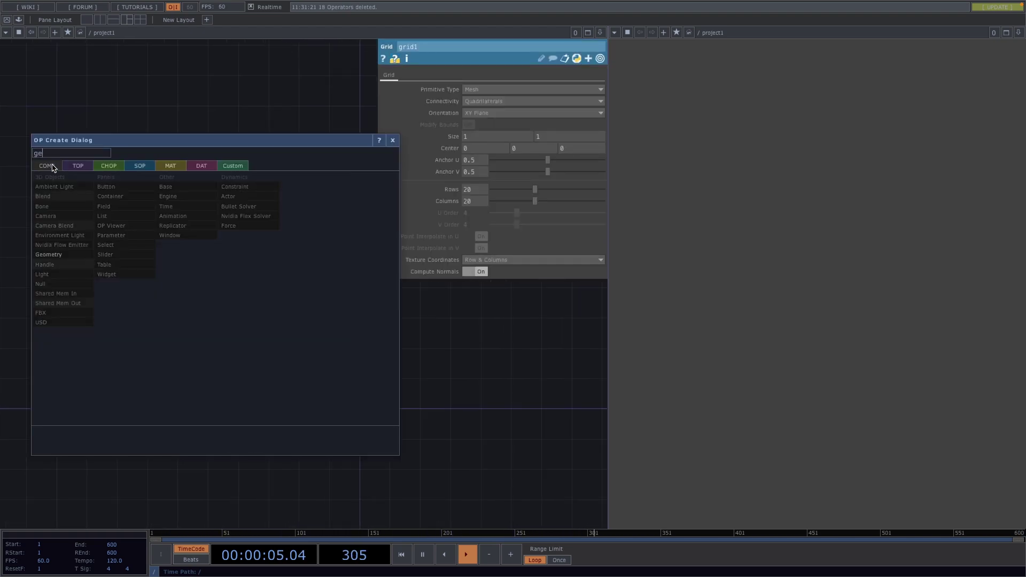
{"action": "left_click", "coordinate": [60, 254]}
{"action": "left_click", "coordinate": [378, 299]}
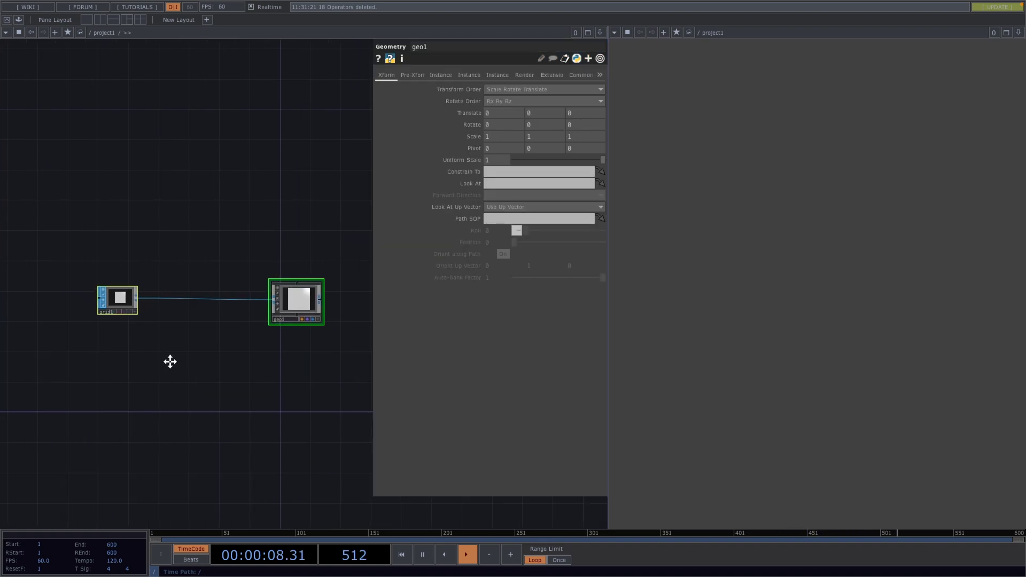
Add a camera cam1 and a light light1 to the network.
{"action": "key", "text": "Tab"}
{"action": "left_click", "coordinate": [32, 285]}
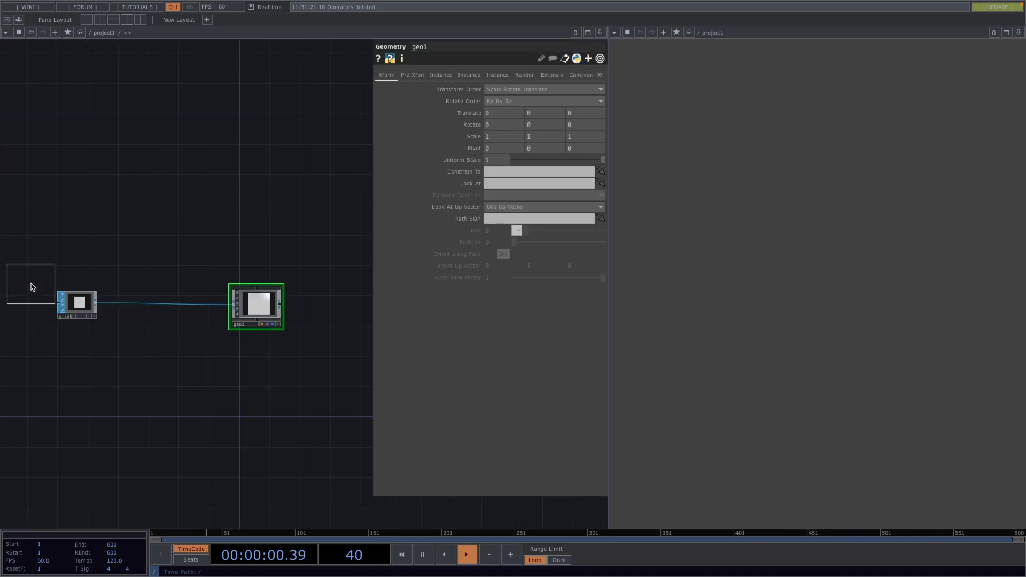
{"action": "left_click", "coordinate": [255, 244]}
{"action": "key", "text": "Tab"}
{"action": "type", "text": "lig"}
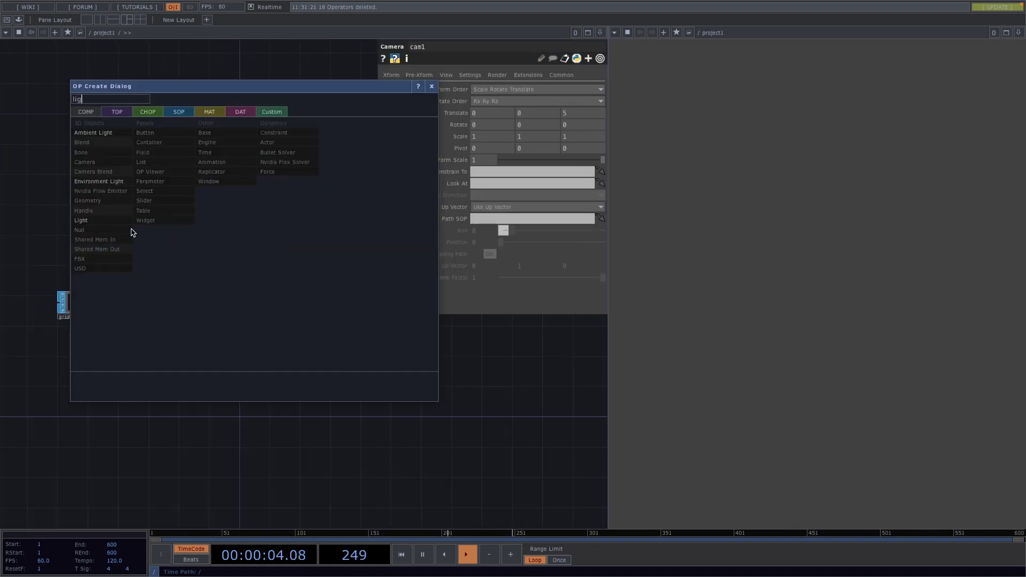
{"action": "left_click", "coordinate": [127, 220]}
{"action": "left_click", "coordinate": [332, 245]}
Add render1 fed by geometry, camera and light, then null1 after it shown in the viewer.
{"action": "key", "text": "Tab"}
{"action": "key", "text": "Tab"}
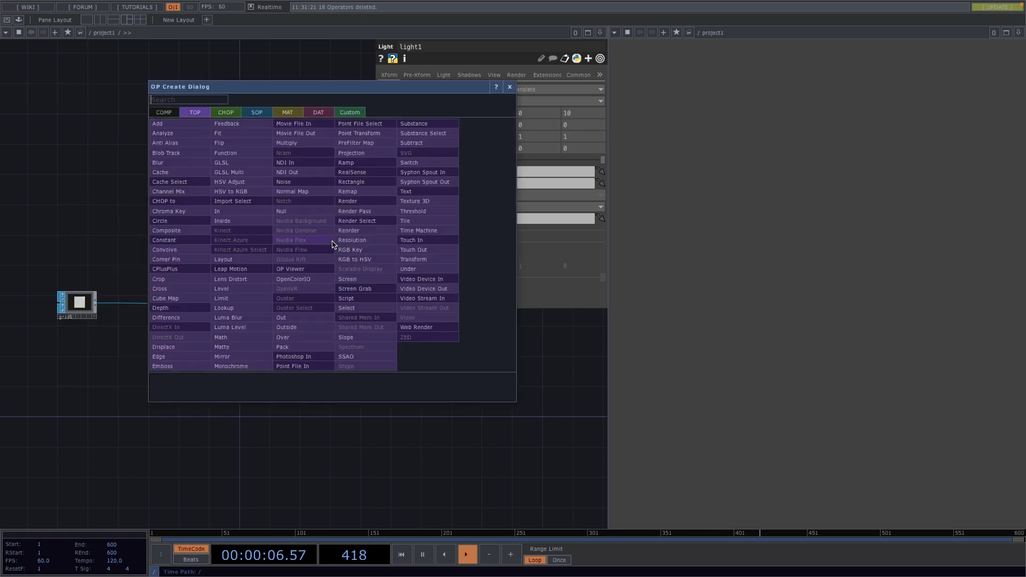
{"action": "type", "text": "ren"}
{"action": "left_click", "coordinate": [347, 202]}
{"action": "left_click", "coordinate": [328, 305]}
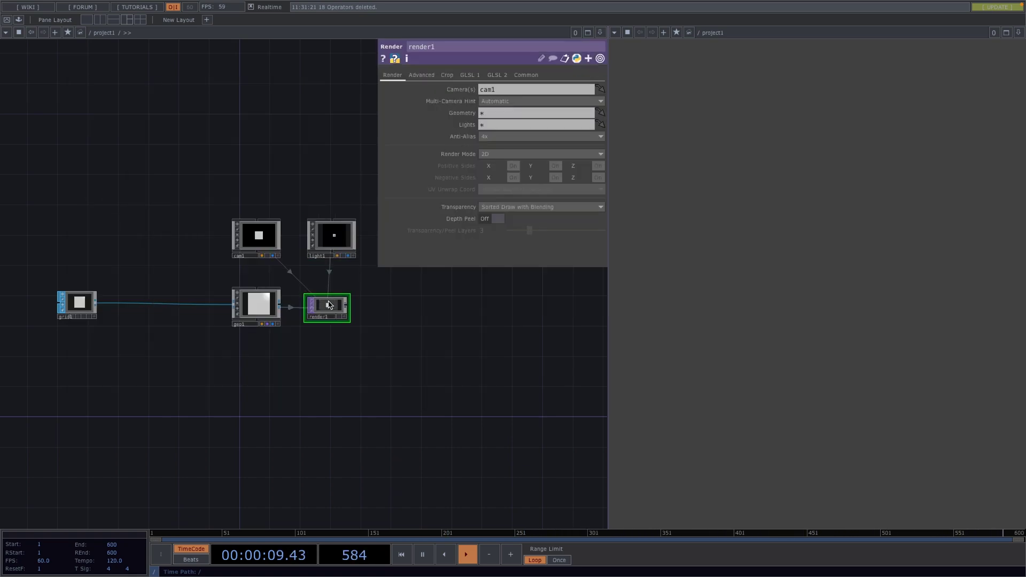
{"action": "key", "text": "ctrl+shift+n"}
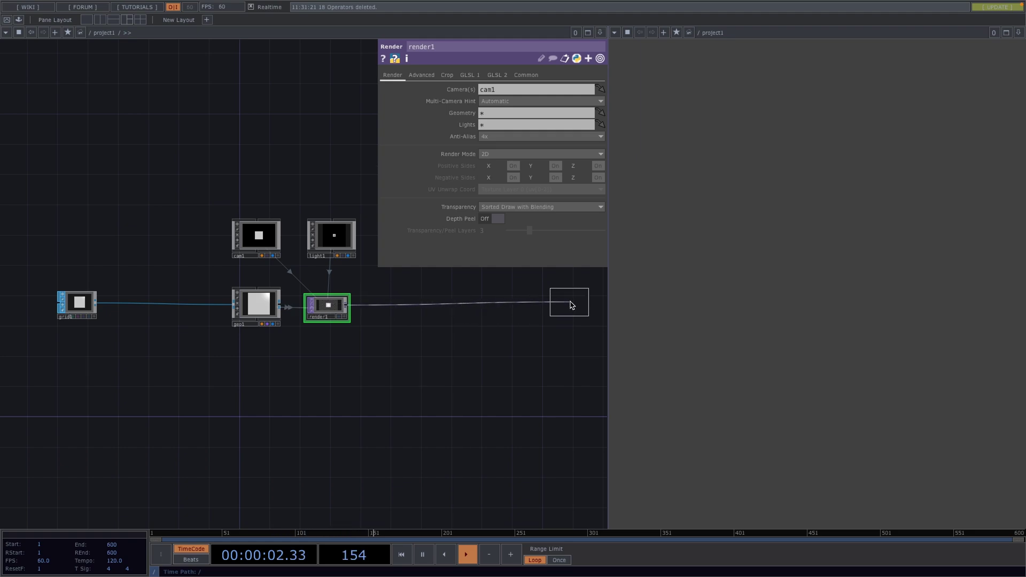
{"action": "left_click", "coordinate": [579, 306]}
{"action": "left_click", "coordinate": [588, 316]}
{"action": "mouse_move", "coordinate": [574, 316]}
{"action": "left_mouse_down"}
{"action": "mouse_move", "coordinate": [404, 323]}
{"action": "mouse_move", "coordinate": [579, 315]}
{"action": "left_mouse_up"}
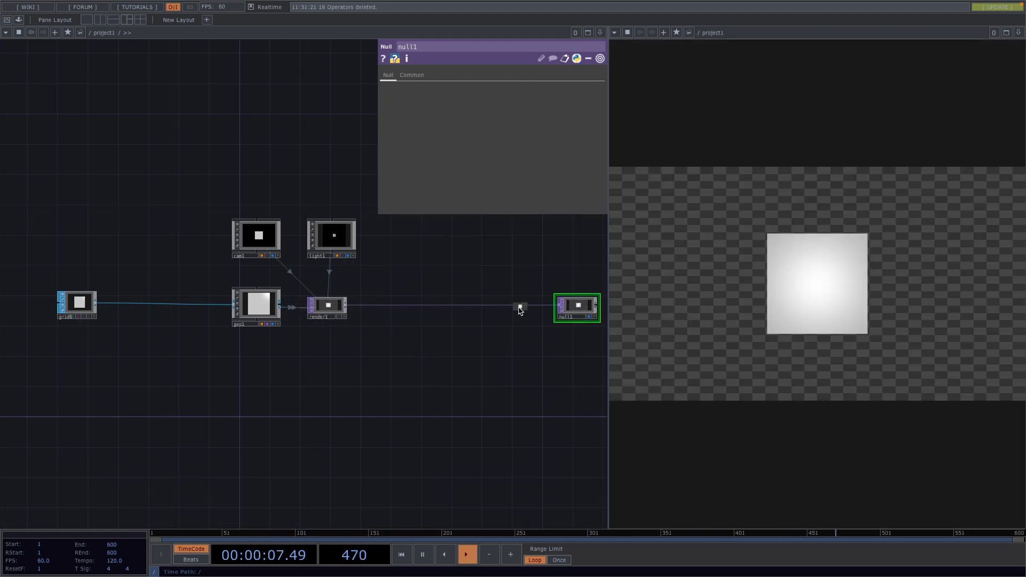
Insert transform1 between render1 and null1, compositing over a black background color.
{"action": "right_click", "coordinate": [512, 307]}
{"action": "left_click", "coordinate": [551, 293]}
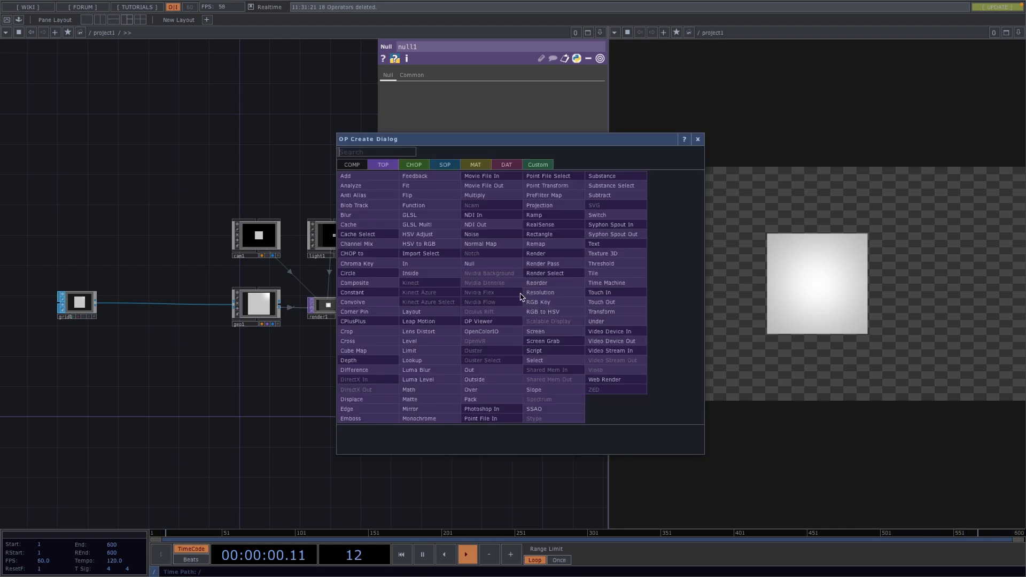
{"action": "type", "text": "tr"}
{"action": "left_click", "coordinate": [602, 312]}
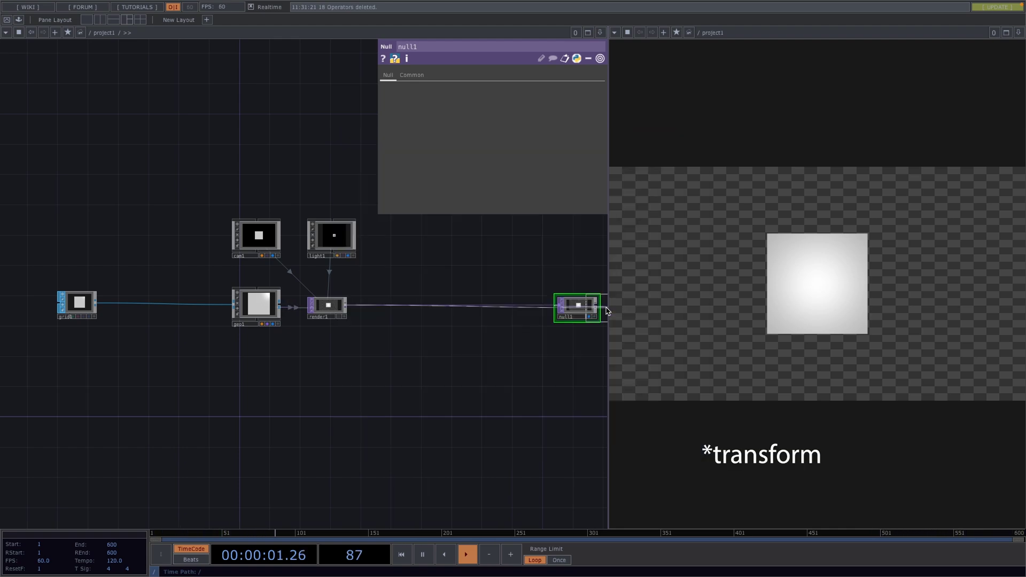
{"action": "left_click", "coordinate": [522, 308]}
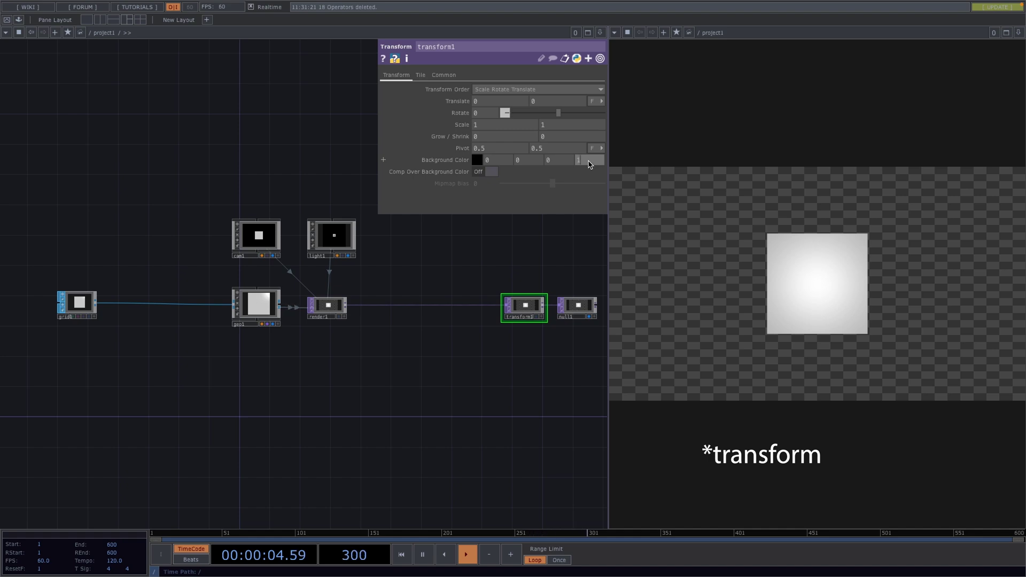
{"action": "left_click", "coordinate": [488, 173]}
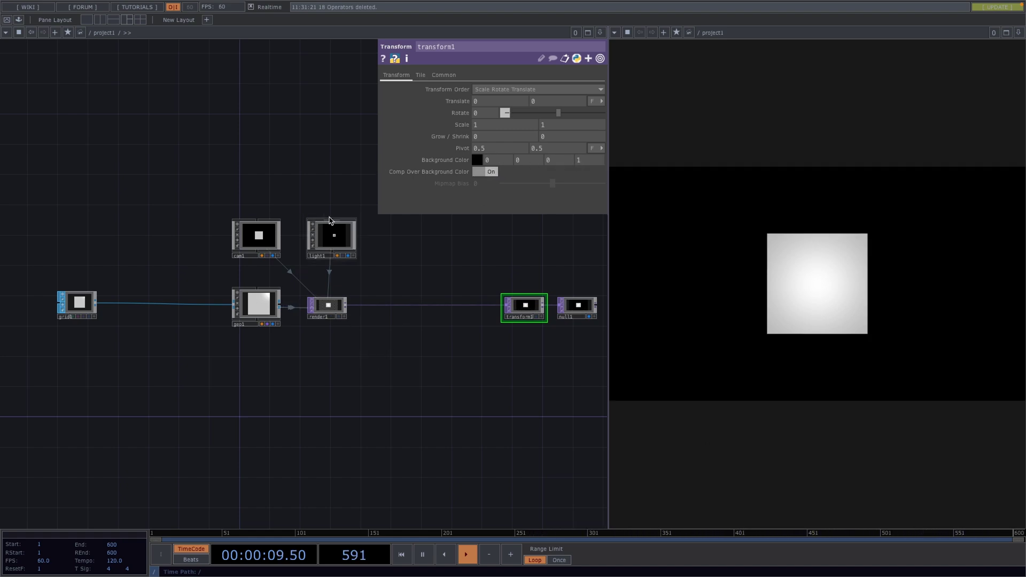
Set render1's Common resolution height to 1280 for a 1280x1280 output.
{"action": "left_click", "coordinate": [319, 310]}
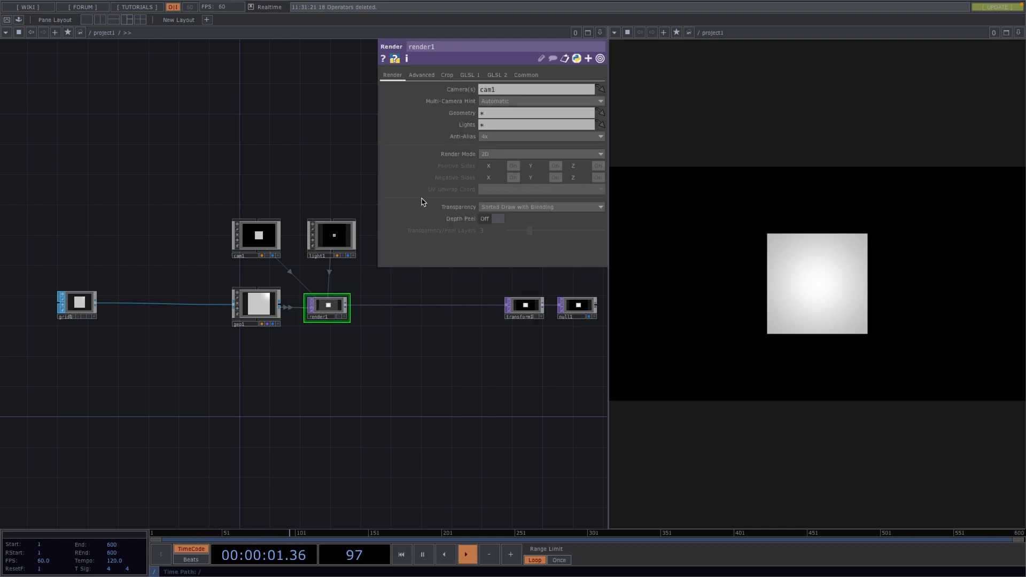
{"action": "left_click", "coordinate": [526, 75]}
{"action": "left_click", "coordinate": [547, 93]}
{"action": "type", "text": "12"}
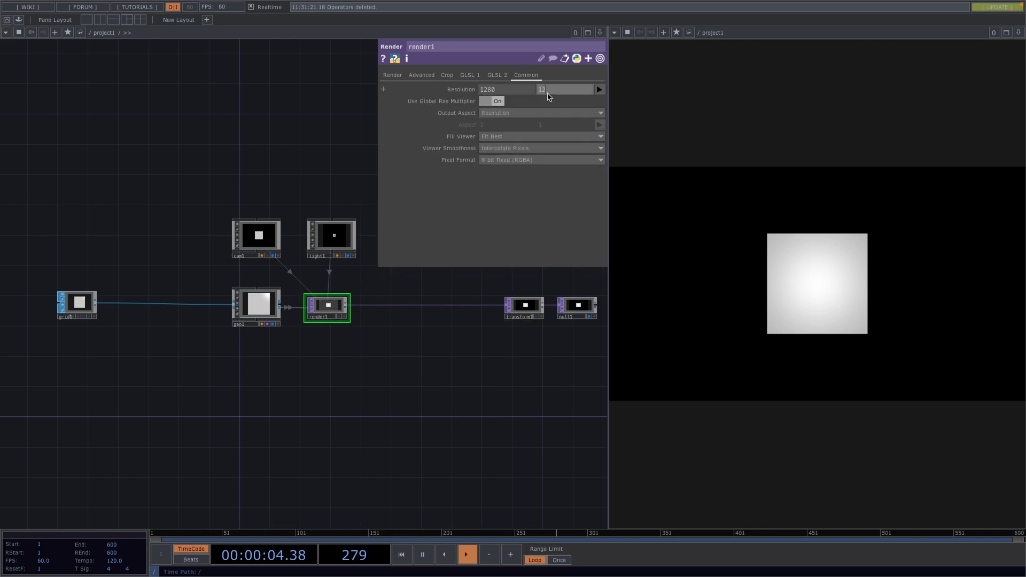
{"action": "type", "text": "80"}
{"action": "key", "text": "Return"}
Move cam1 in to translate Z 1.3 so the lit square fills the render.
{"action": "left_click", "coordinate": [259, 235]}
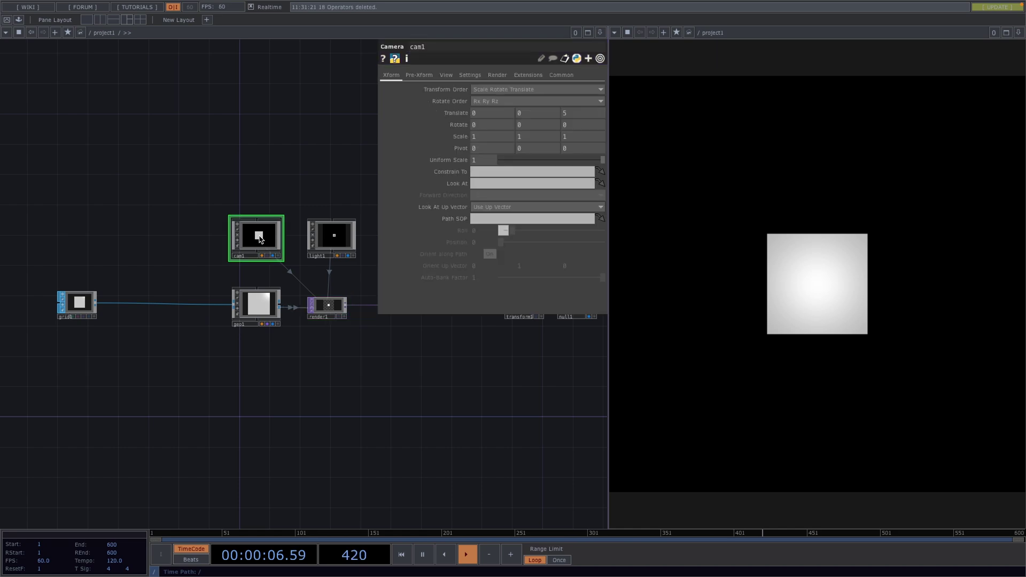
{"action": "mouse_move", "coordinate": [585, 119]}
{"action": "middle_mouse_down"}
{"action": "mouse_move", "coordinate": [518, 119]}
{"action": "mouse_move", "coordinate": [585, 120]}
{"action": "middle_mouse_up"}
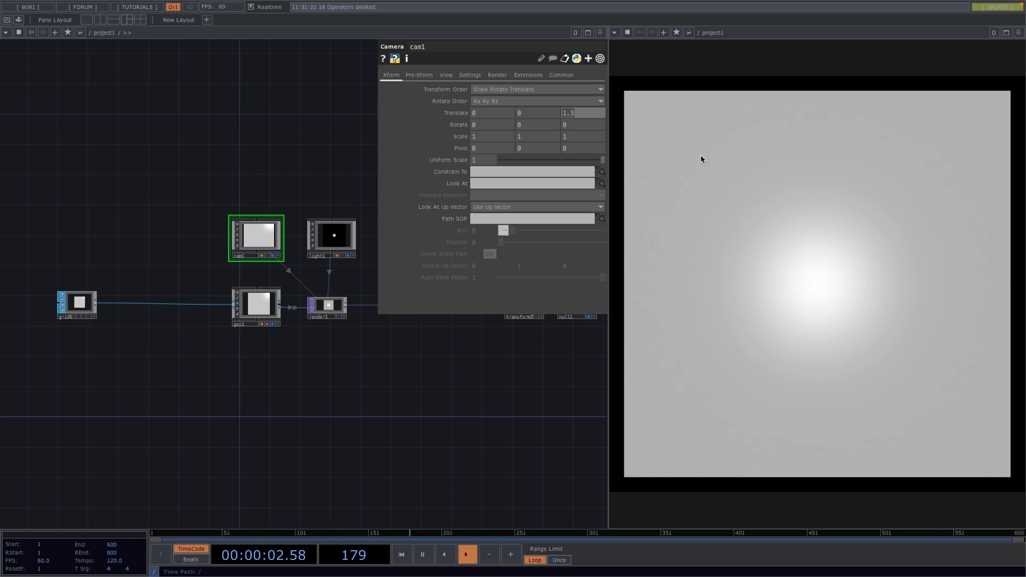
{"action": "left_click_drag", "start_coordinate": [360, 392], "coordinate": [425, 437]}
Add a Line material line1 and a Phong material phong1.
{"action": "key", "text": "Tab"}
{"action": "key", "text": "Tab"}
{"action": "key", "text": "Tab"}
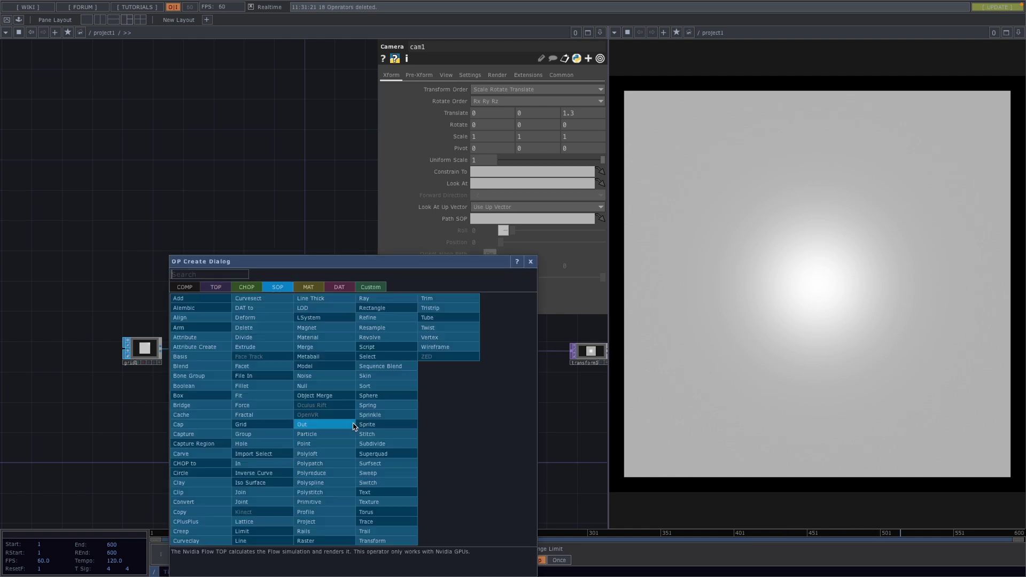
{"action": "key", "text": "Tab"}
{"action": "type", "text": "li"}
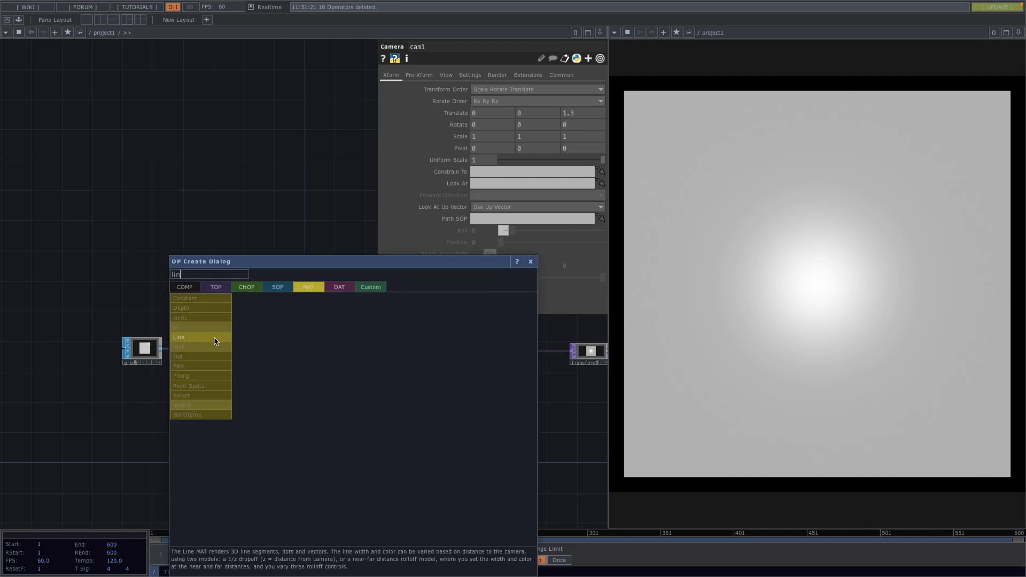
{"action": "left_click", "coordinate": [217, 337]}
{"action": "left_click", "coordinate": [228, 193]}
{"action": "key", "text": "Tab"}
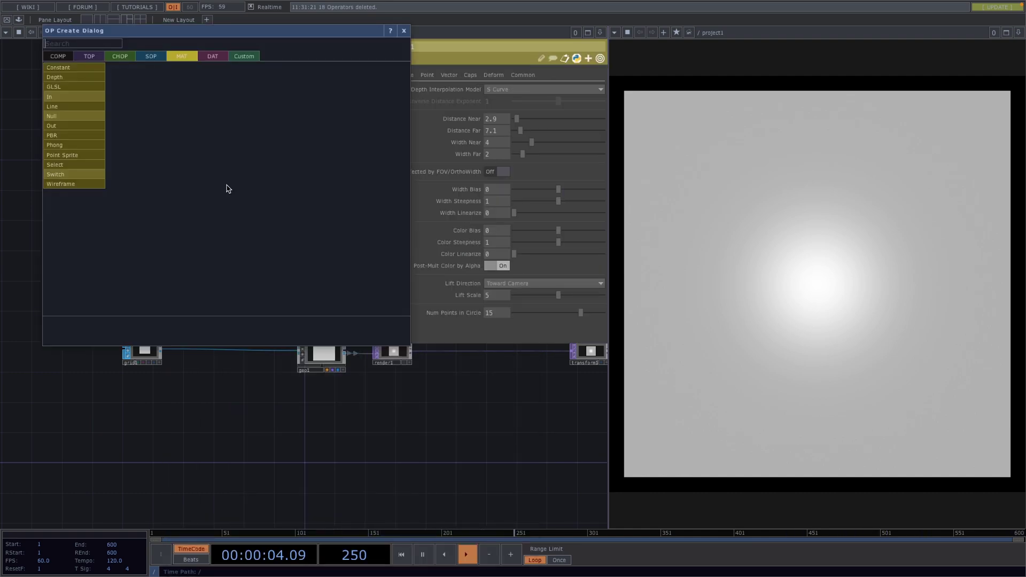
{"action": "type", "text": "ph"}
{"action": "left_click", "coordinate": [89, 145]}
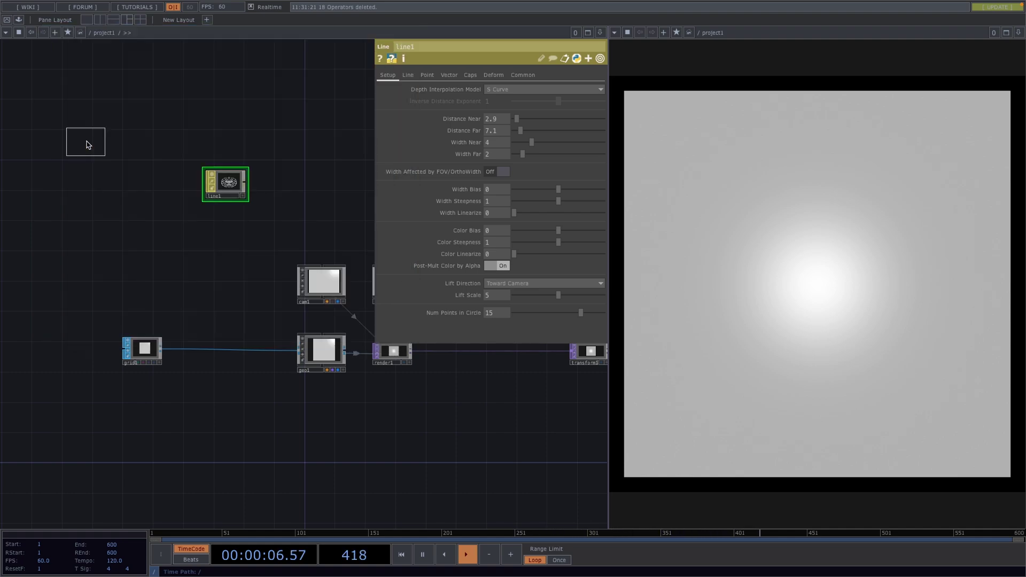
{"action": "left_click", "coordinate": [224, 222]}
Feed both into switch1 and null2, then assign null2 to geo1 for a white wireframe.
{"action": "key", "text": "Tab"}
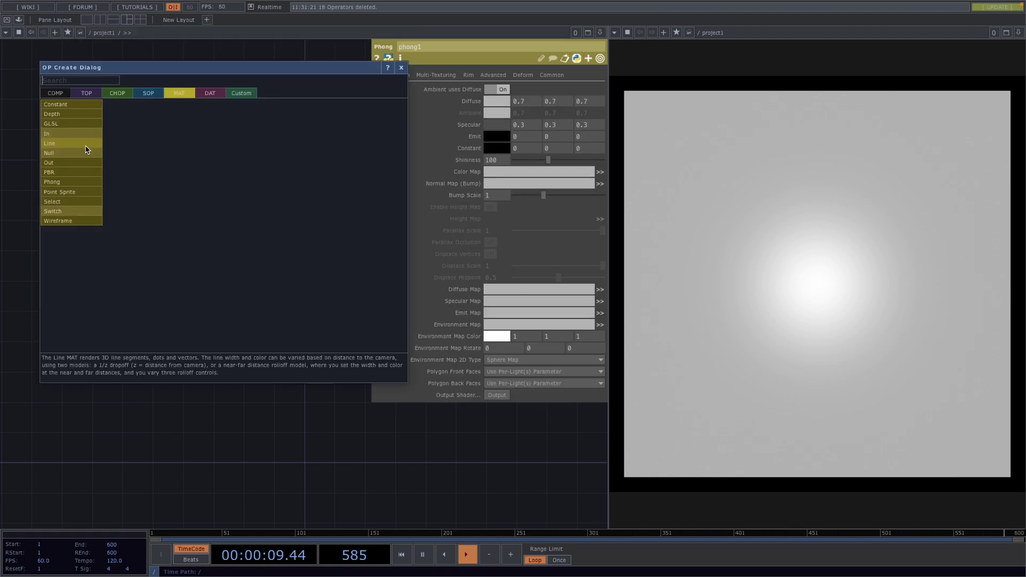
{"action": "left_click", "coordinate": [86, 212]}
{"action": "left_click", "coordinate": [290, 202]}
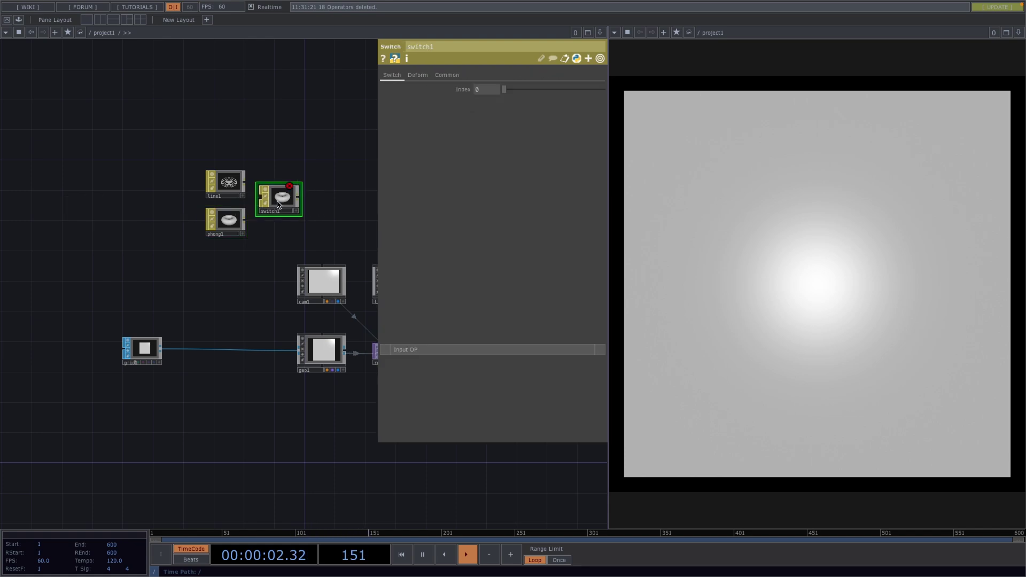
{"action": "left_click", "coordinate": [229, 184]}
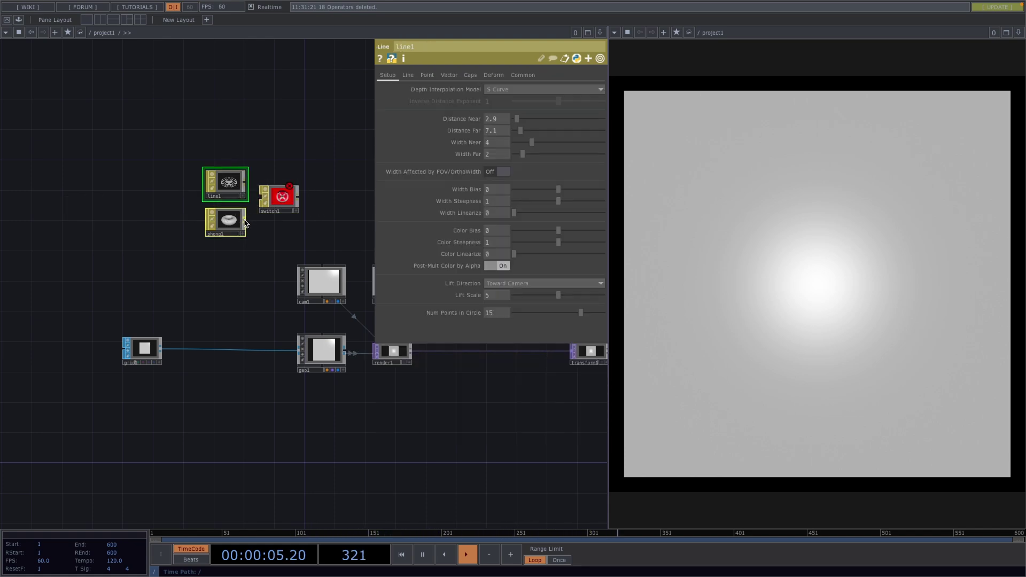
{"action": "left_click", "coordinate": [284, 202]}
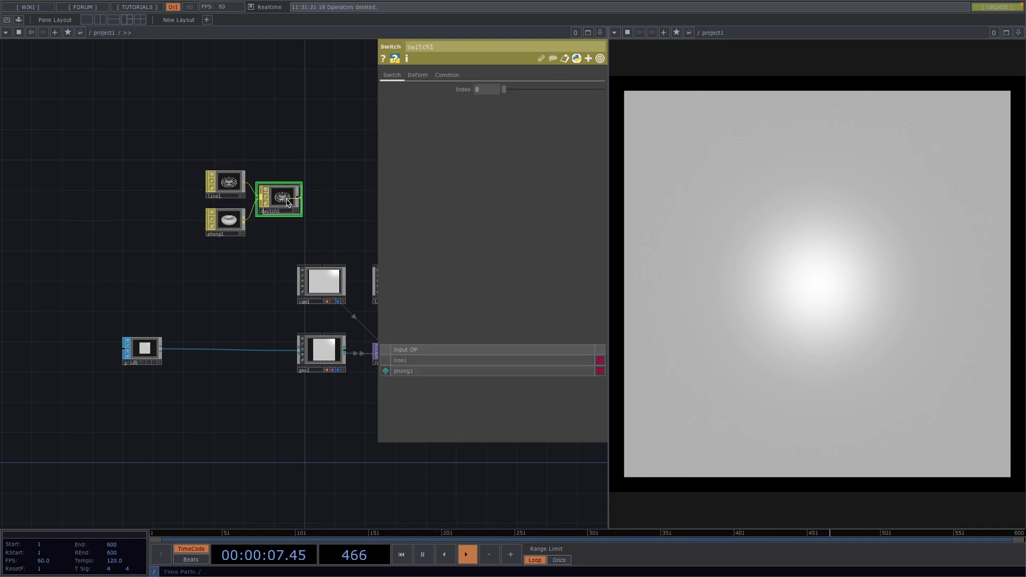
{"action": "left_click", "coordinate": [340, 198]}
{"action": "right_click_drag", "start_coordinate": [212, 158], "coordinate": [339, 239]}
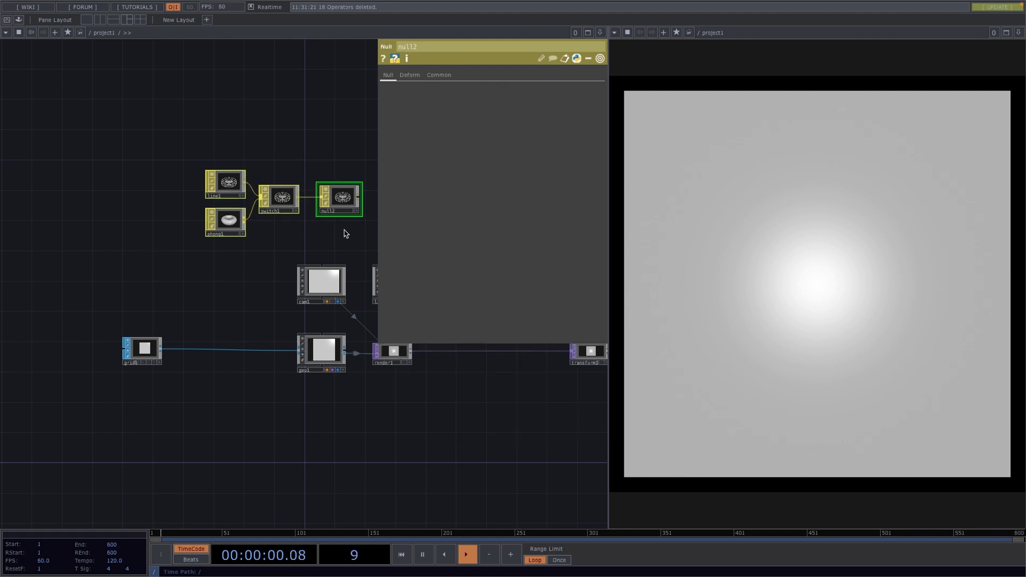
{"action": "left_click_drag", "start_coordinate": [346, 199], "coordinate": [321, 352]}
{"action": "left_click", "coordinate": [321, 185]}
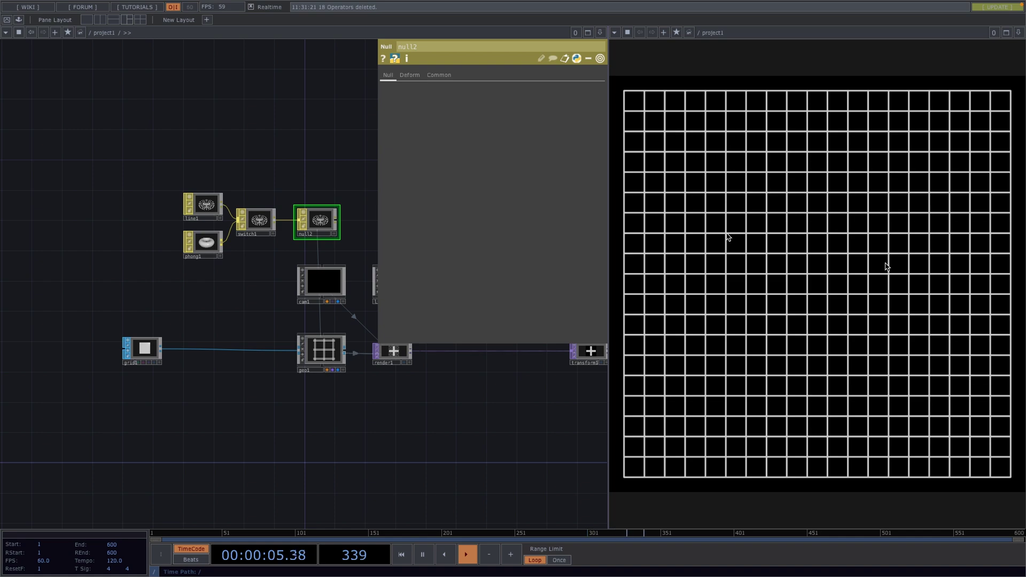
Move the grid aside and add a Metaball SOP, copying it into three metaballs.
{"action": "scroll", "coordinate": [376, 445], "scroll_direction": "down", "scroll_amount": 2}
{"action": "left_click_drag", "start_coordinate": [376, 444], "coordinate": [407, 400]}
{"action": "left_click_drag", "start_coordinate": [190, 317], "coordinate": [67, 317]}
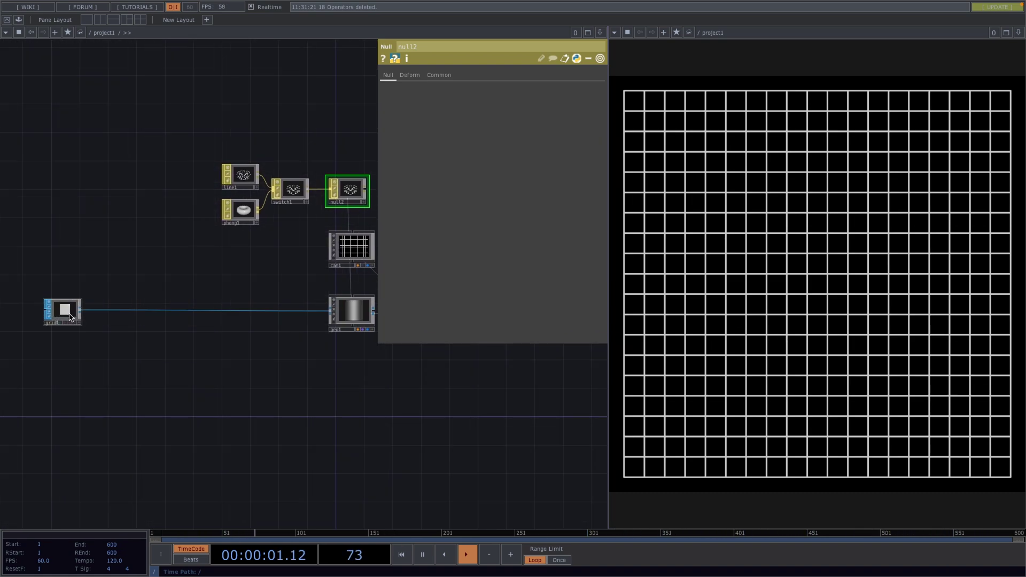
{"action": "scroll", "coordinate": [178, 365], "scroll_direction": "up", "scroll_amount": 3}
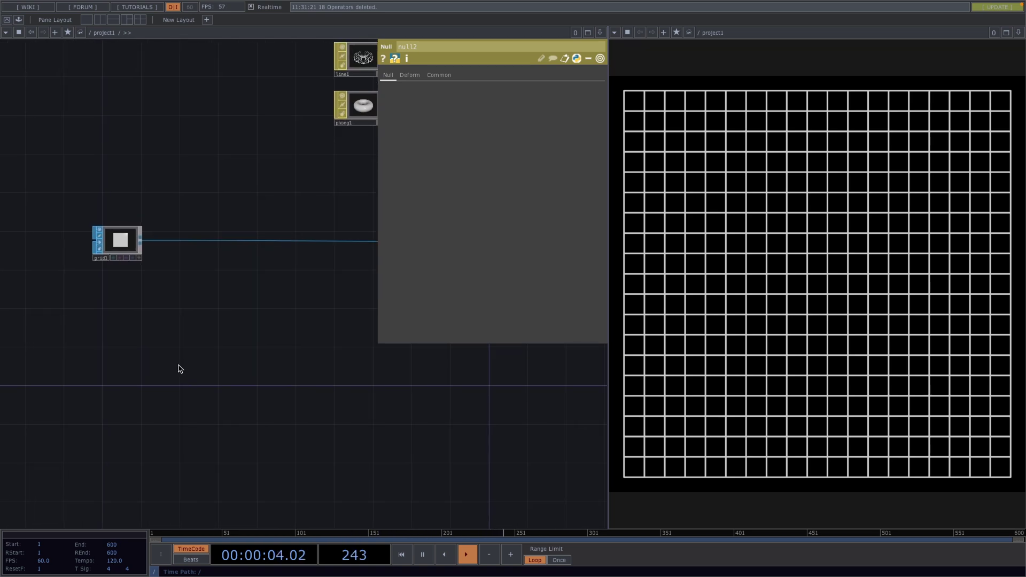
{"action": "key", "text": "Tab"}
{"action": "key", "text": "Tab"}
{"action": "key", "text": "shift+Tab"}
{"action": "key", "text": "shift+Tab"}
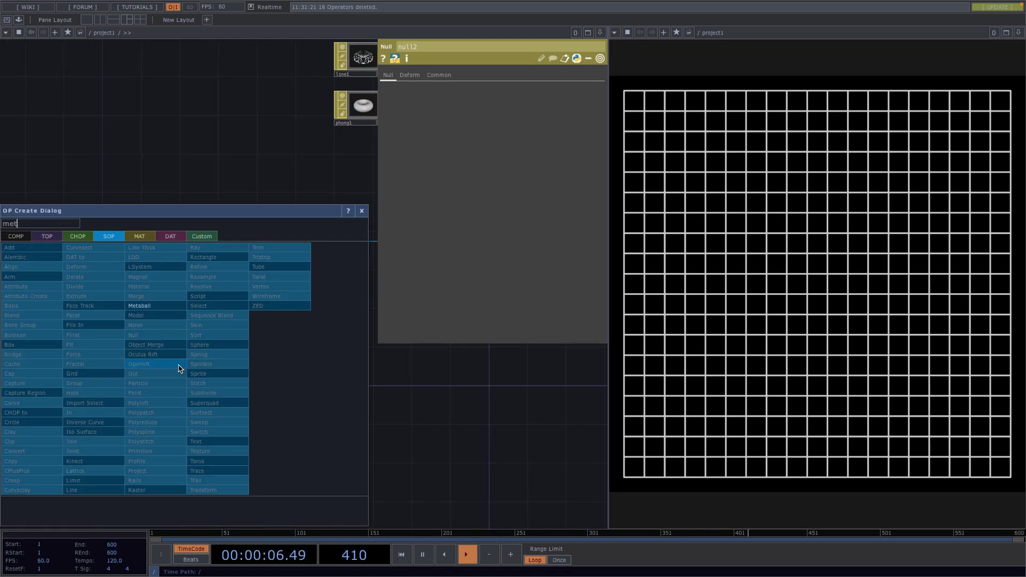
{"action": "left_click", "coordinate": [160, 309]}
{"action": "left_click", "coordinate": [241, 361]}
{"action": "scroll", "coordinate": [208, 342], "scroll_direction": "up", "scroll_amount": 2}
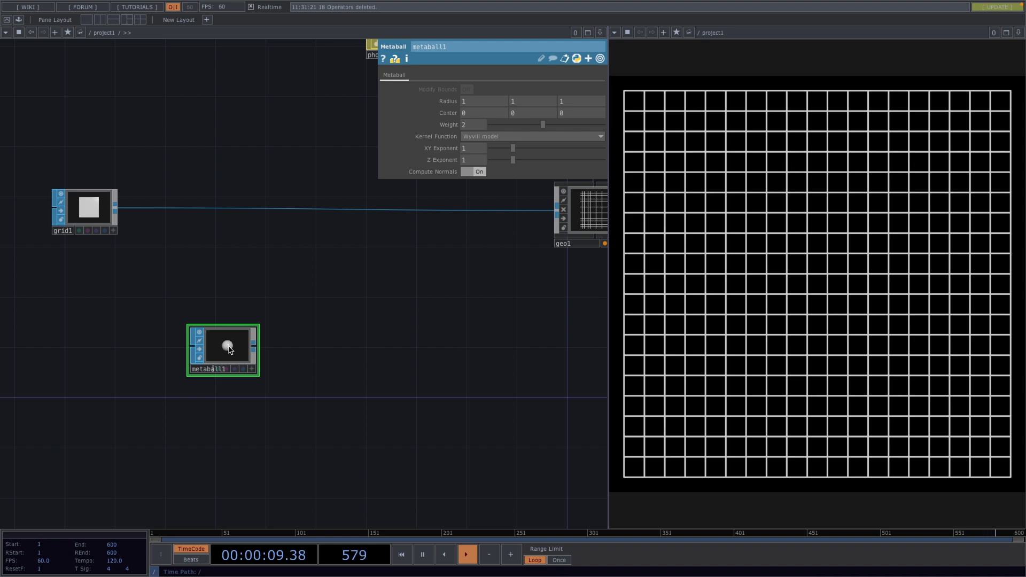
{"action": "key", "text": "ctrl+c"}
{"action": "key", "text": "ctrl+v"}
{"action": "key", "text": "ctrl+v"}
{"action": "scroll", "coordinate": [280, 410], "scroll_direction": "up", "scroll_amount": 2}
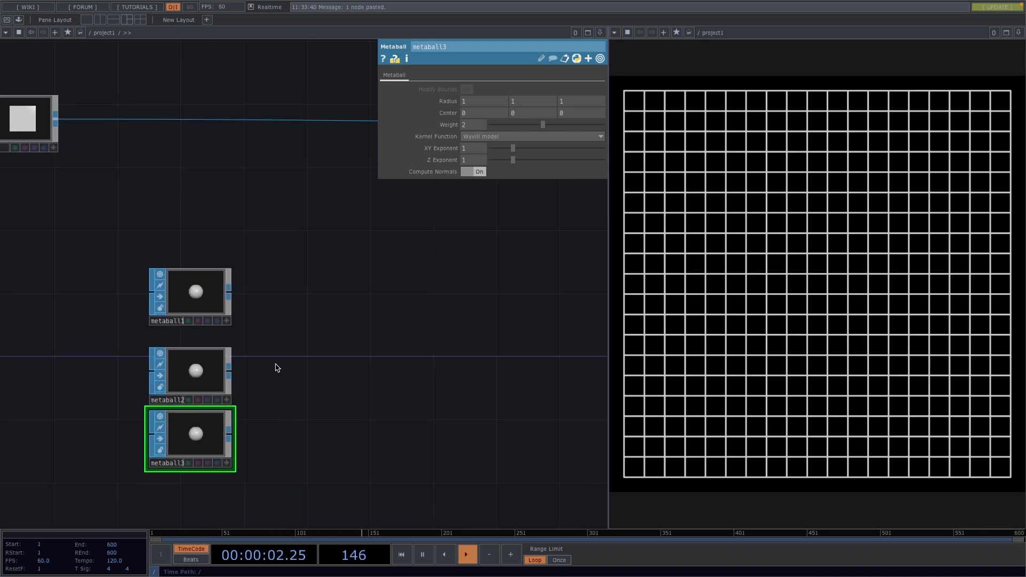
Merge all three metaballs into merge1 and append a null after it.
{"action": "key", "text": "Tab"}
{"action": "type", "text": "mer"}
{"action": "left_click", "coordinate": [235, 295]}
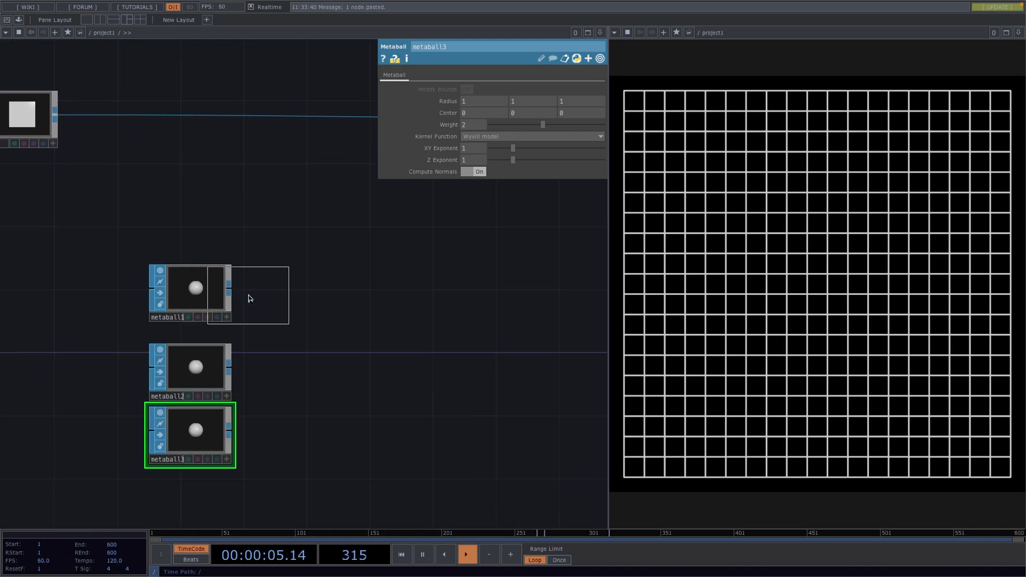
{"action": "left_click", "coordinate": [345, 372]}
{"action": "left_click", "coordinate": [227, 314]}
{"action": "left_click_drag", "start_coordinate": [206, 243], "coordinate": [207, 462]}
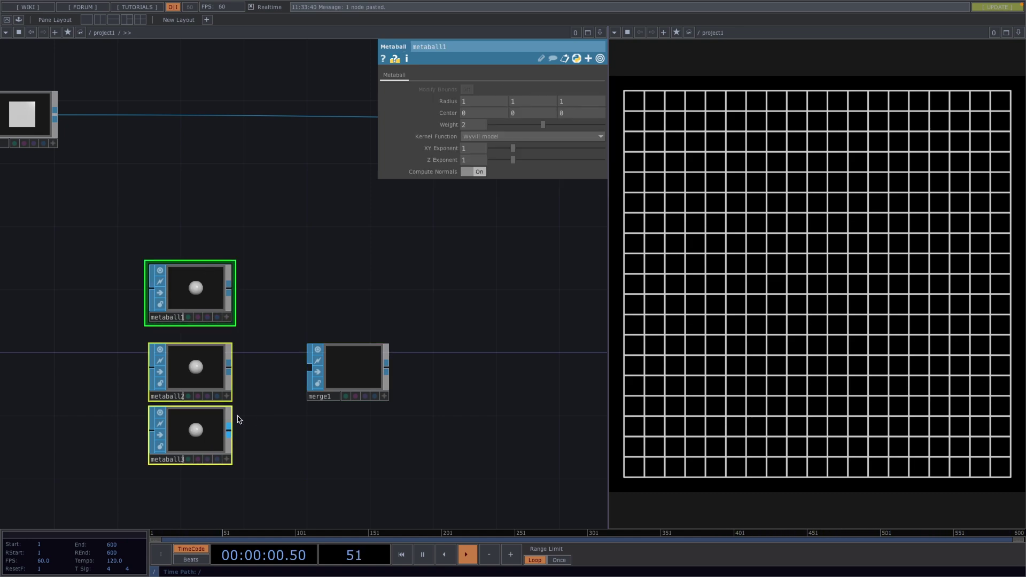
{"action": "left_click_drag", "start_coordinate": [228, 430], "coordinate": [345, 368]}
{"action": "left_click", "coordinate": [368, 377]}
{"action": "key", "text": "alt+n"}
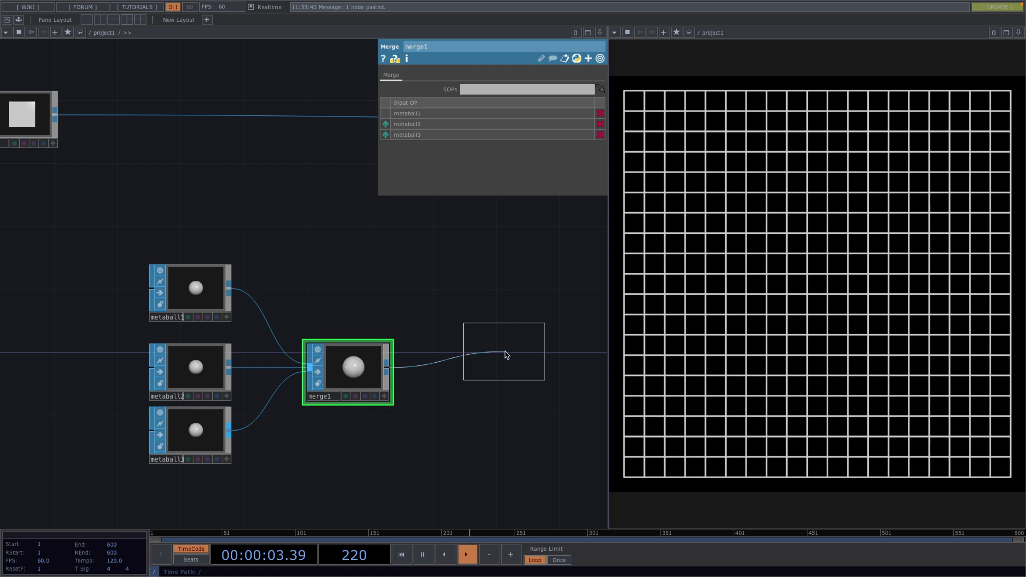
{"action": "left_click", "coordinate": [511, 376]}
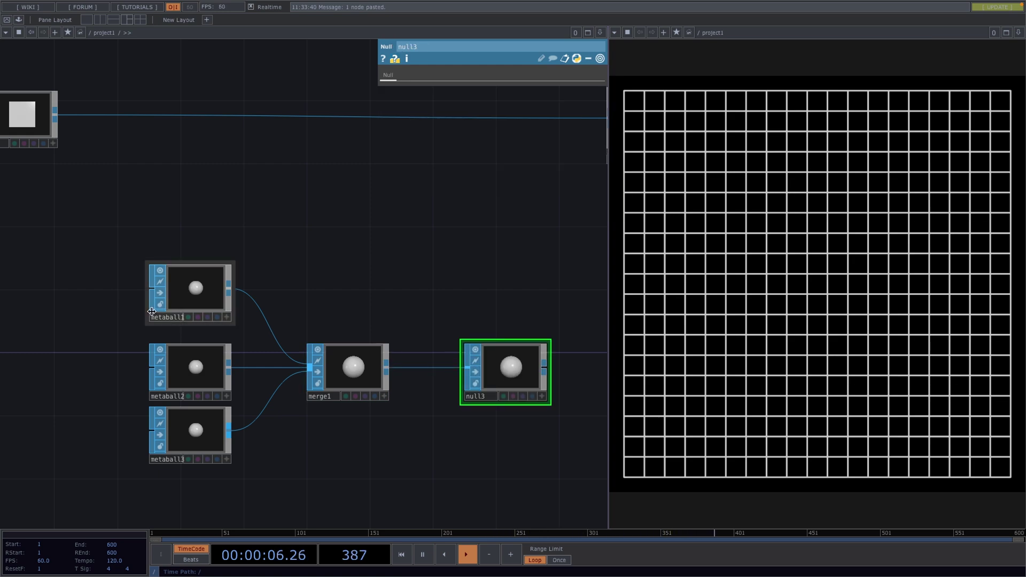
Raise metaball2's center Y to 1.2.
{"action": "scroll", "coordinate": [230, 360], "scroll_direction": "up", "scroll_amount": 3}
{"action": "left_click", "coordinate": [141, 387]}
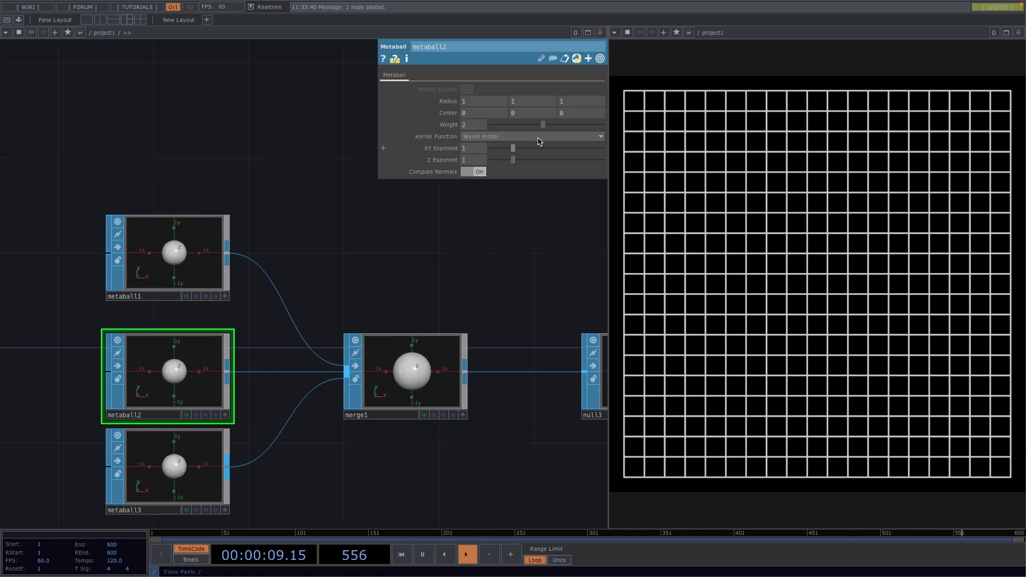
{"action": "middle_click_drag", "start_coordinate": [538, 113], "coordinate": [541, 114]}
Shift metaball3's center X to 1.09 to form an L-shaped blob.
{"action": "scroll", "coordinate": [426, 346], "scroll_direction": "up", "scroll_amount": 3}
{"action": "scroll", "coordinate": [426, 346], "scroll_direction": "up", "scroll_amount": 1}
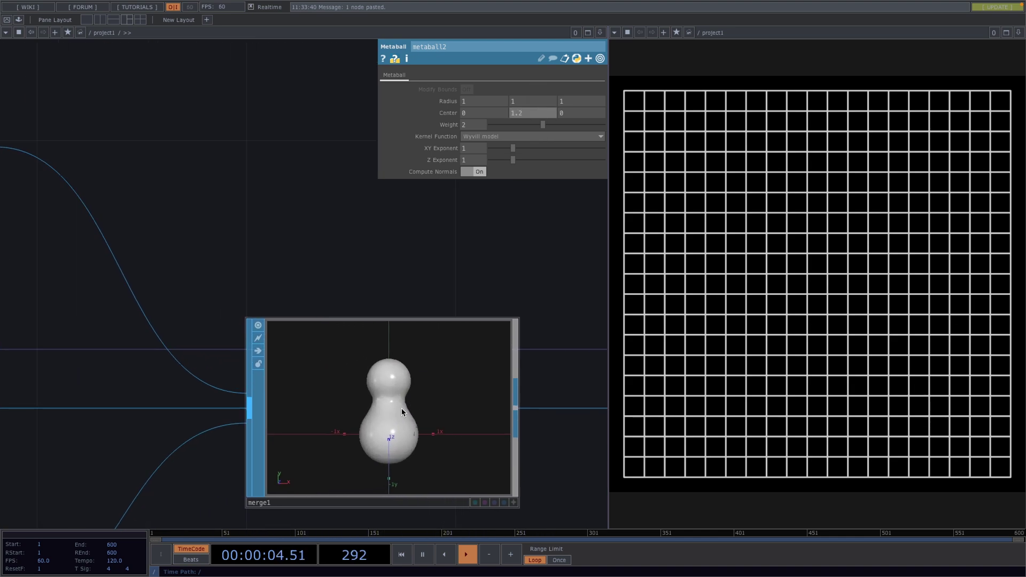
{"action": "left_click_drag", "start_coordinate": [372, 268], "coordinate": [366, 177]}
{"action": "scroll", "coordinate": [336, 252], "scroll_direction": "down", "scroll_amount": 2}
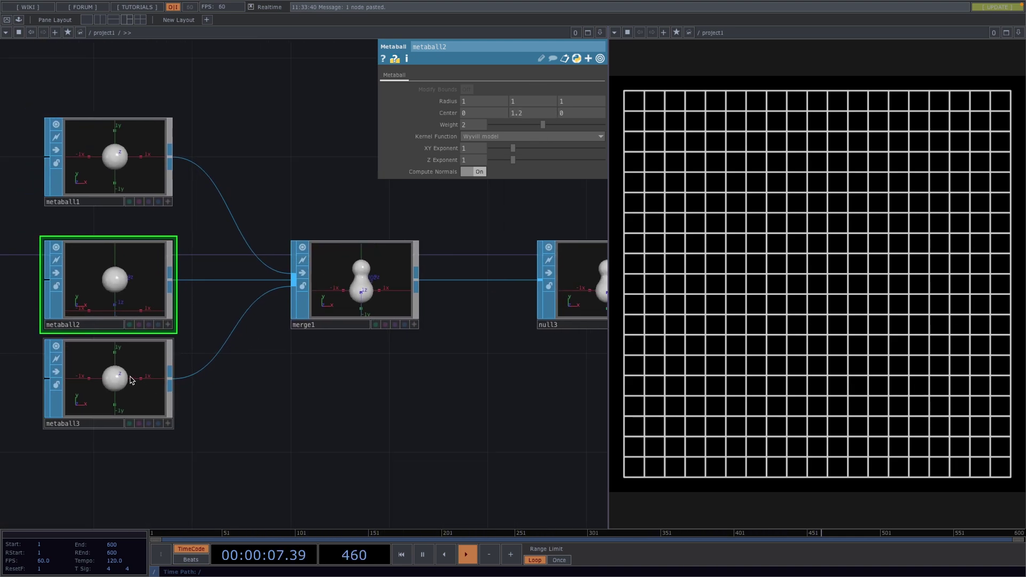
{"action": "left_click", "coordinate": [109, 382]}
{"action": "scroll", "coordinate": [294, 355], "scroll_direction": "up", "scroll_amount": 2}
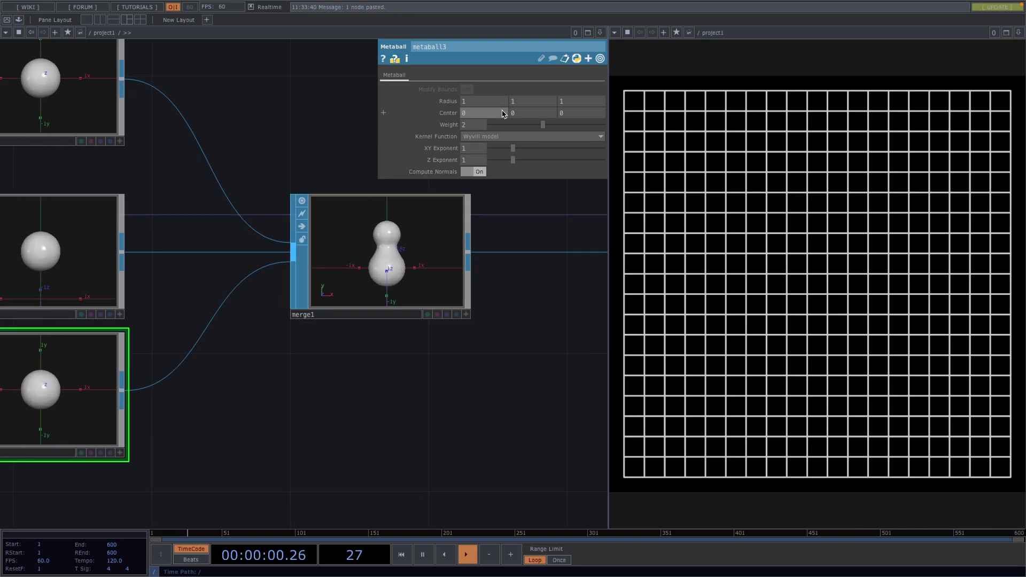
{"action": "mouse_move", "coordinate": [503, 113]}
{"action": "middle_mouse_down"}
{"action": "mouse_move", "coordinate": [498, 100]}
{"action": "mouse_move", "coordinate": [502, 113]}
{"action": "middle_mouse_up"}
Move the metaball chain below the grid and render nodes.
{"action": "scroll", "coordinate": [361, 296], "scroll_direction": "up", "scroll_amount": 3}
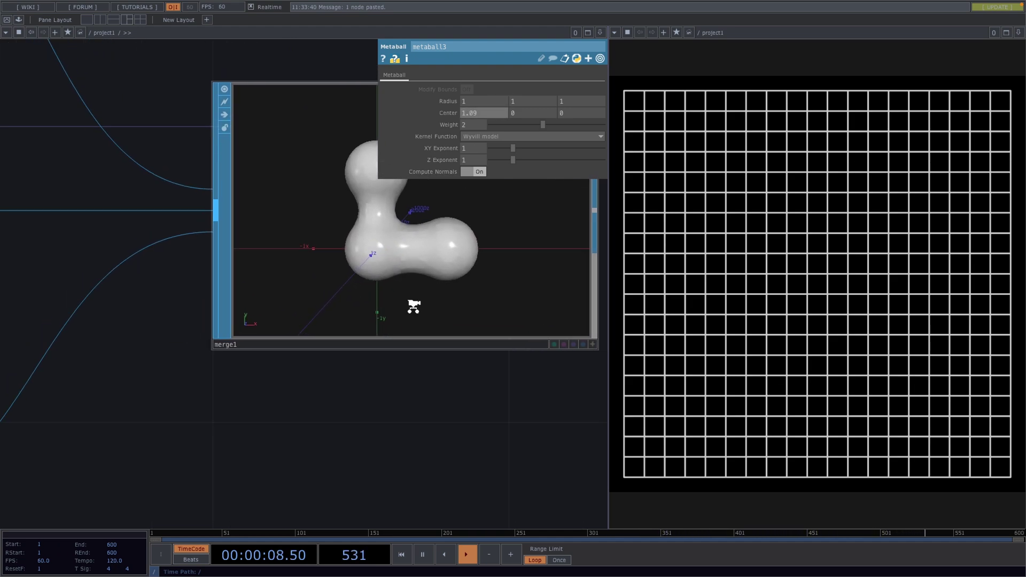
{"action": "scroll", "coordinate": [412, 305], "scroll_direction": "down", "scroll_amount": 5}
{"action": "scroll", "coordinate": [413, 306], "scroll_direction": "down", "scroll_amount": 3}
{"action": "left_click_drag", "start_coordinate": [457, 255], "coordinate": [296, 356]}
{"action": "scroll", "coordinate": [271, 345], "scroll_direction": "down", "scroll_amount": 1}
{"action": "right_click_drag", "start_coordinate": [115, 324], "coordinate": [377, 470]}
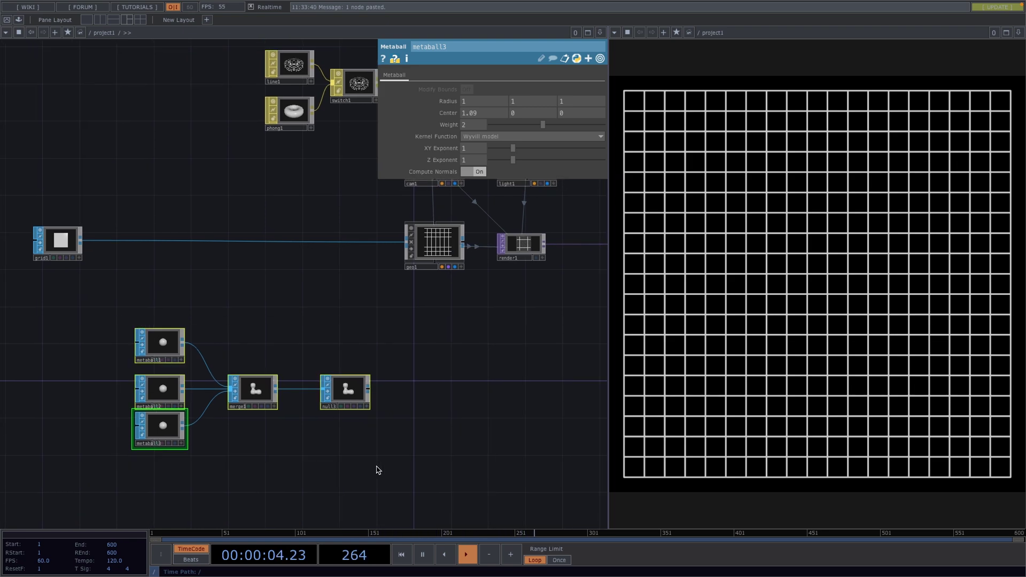
{"action": "left_click_drag", "start_coordinate": [346, 406], "coordinate": [260, 423]}
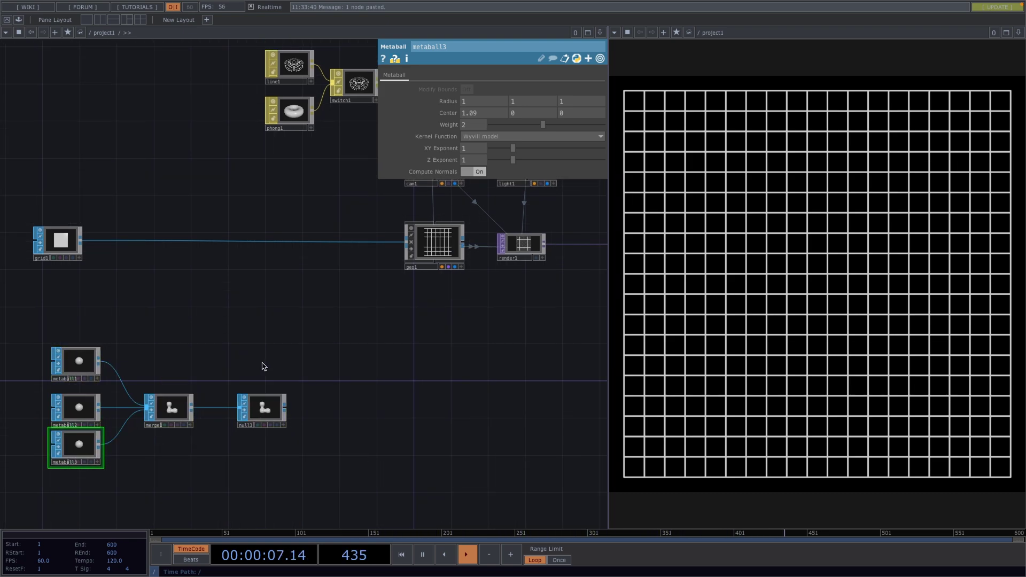
{"action": "scroll", "coordinate": [263, 367], "scroll_direction": "up", "scroll_amount": 2}
{"action": "left_click_drag", "start_coordinate": [262, 366], "coordinate": [282, 316]}
Insert a Convert SOP convert1 between merge1 and null3.
{"action": "left_click_drag", "start_coordinate": [297, 378], "coordinate": [404, 377]}
{"action": "right_click", "coordinate": [282, 377]}
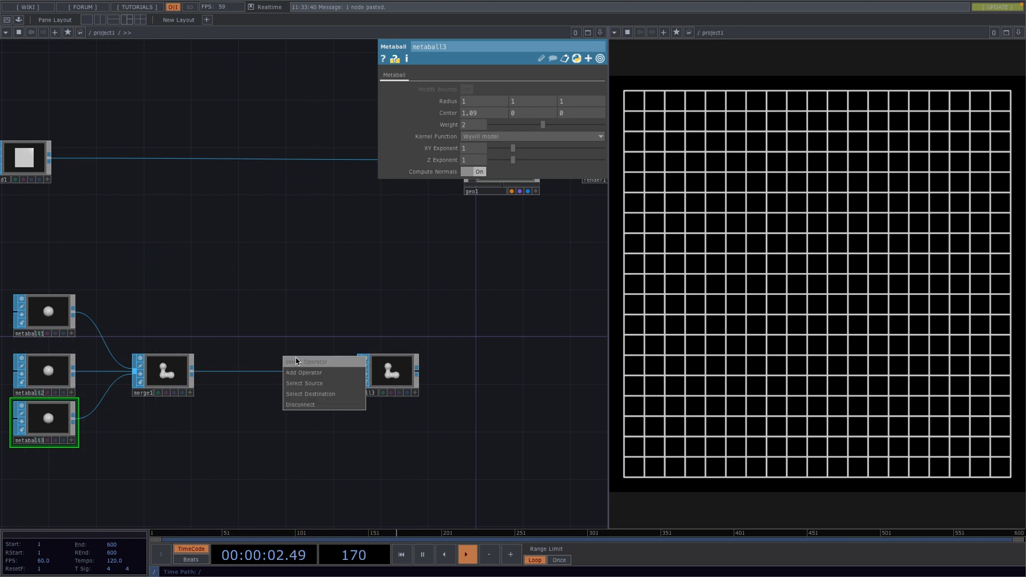
{"action": "left_click", "coordinate": [299, 362]}
{"action": "type", "text": "con"}
{"action": "left_click", "coordinate": [166, 446]}
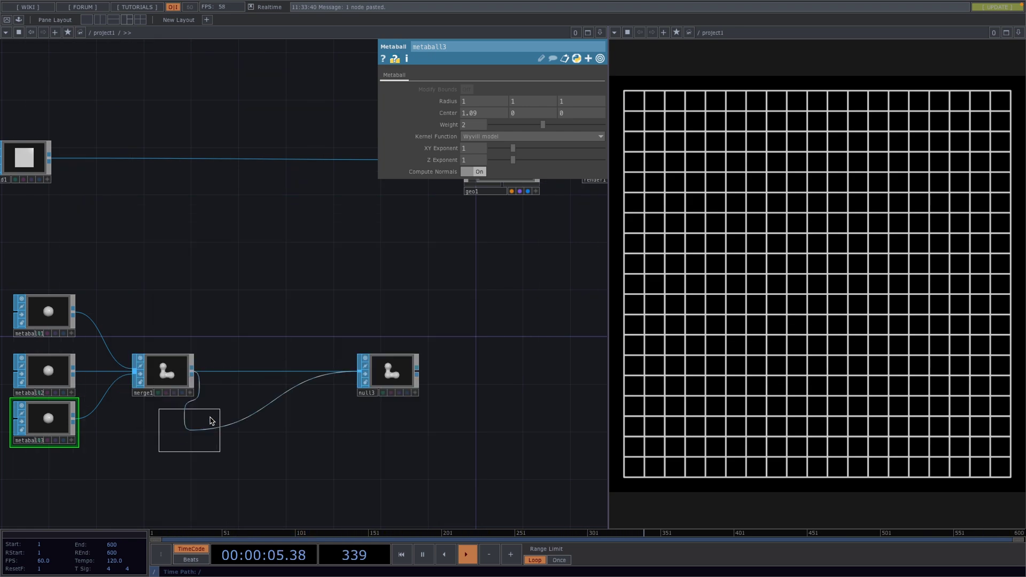
{"action": "left_click", "coordinate": [273, 384]}
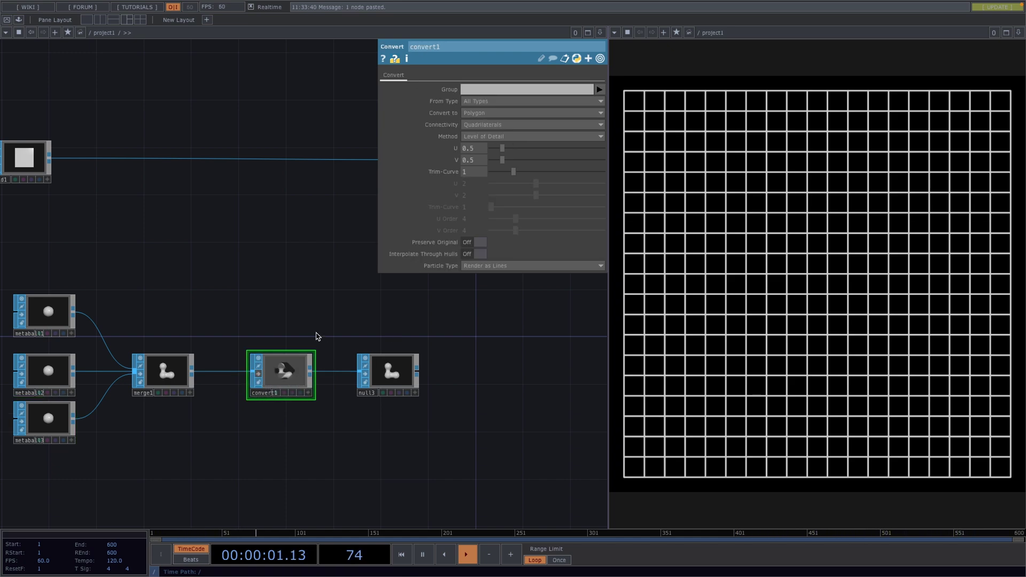
Tidy the layout, moving grid1 and the metaball chain to the left.
{"action": "scroll", "coordinate": [313, 332], "scroll_direction": "down", "scroll_amount": 3}
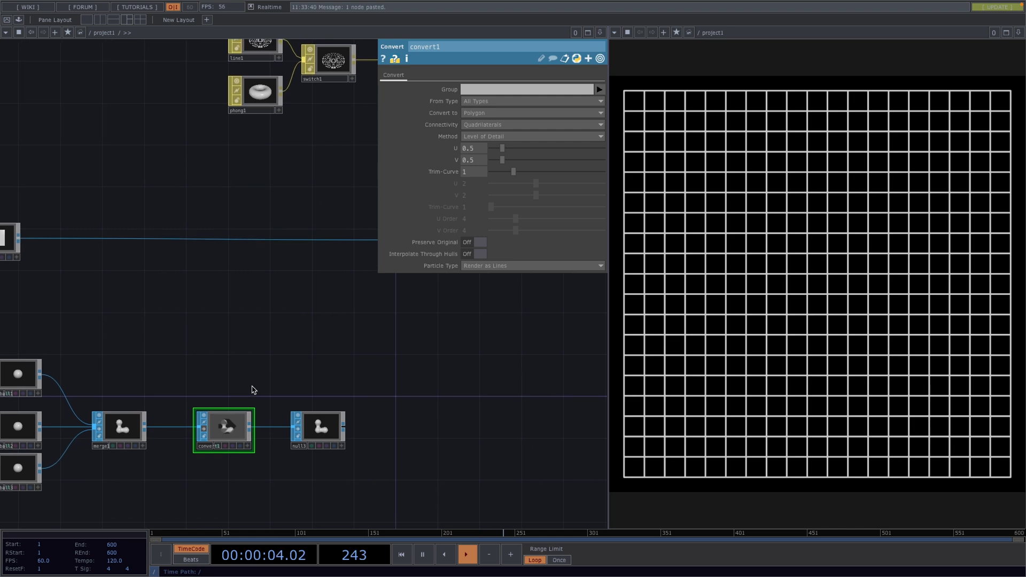
{"action": "left_click_drag", "start_coordinate": [253, 384], "coordinate": [331, 385]}
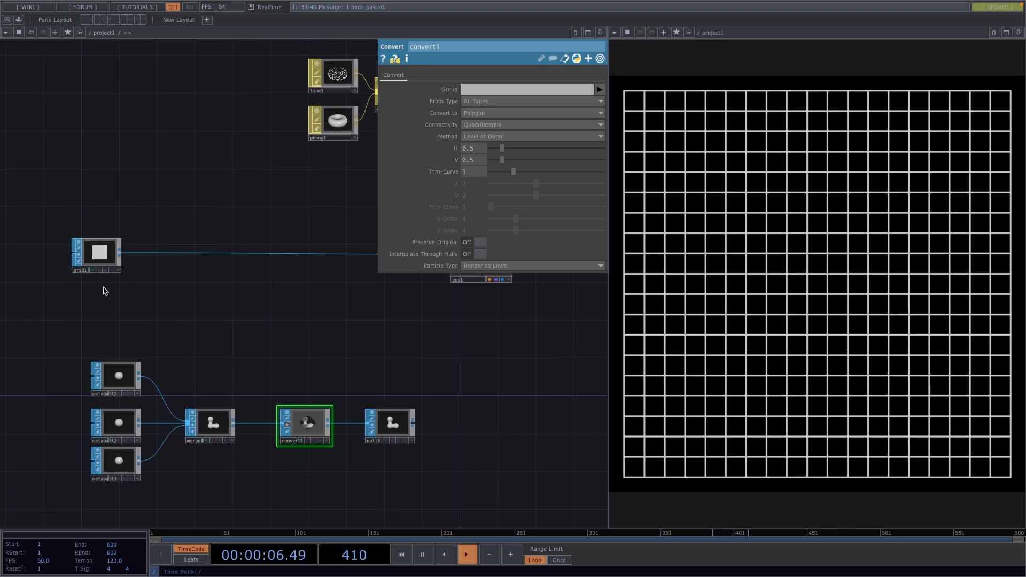
{"action": "left_click_drag", "start_coordinate": [159, 305], "coordinate": [268, 307]}
{"action": "left_click_drag", "start_coordinate": [203, 252], "coordinate": [81, 252]}
{"action": "left_click_drag", "start_coordinate": [197, 337], "coordinate": [170, 303]}
{"action": "right_click_drag", "start_coordinate": [170, 303], "coordinate": [456, 424]}
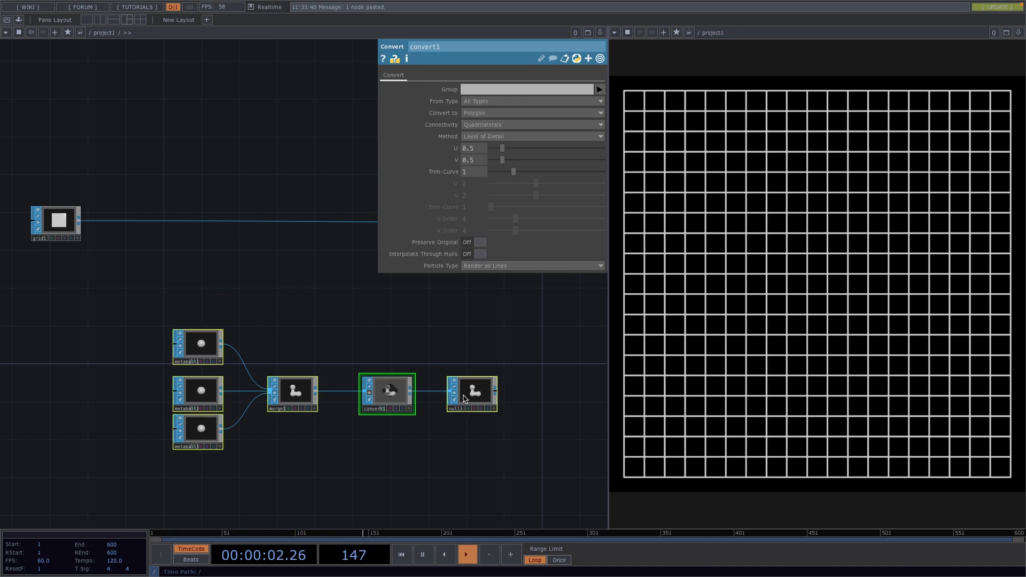
{"action": "left_click_drag", "start_coordinate": [463, 396], "coordinate": [369, 406]}
{"action": "left_click", "coordinate": [357, 349]}
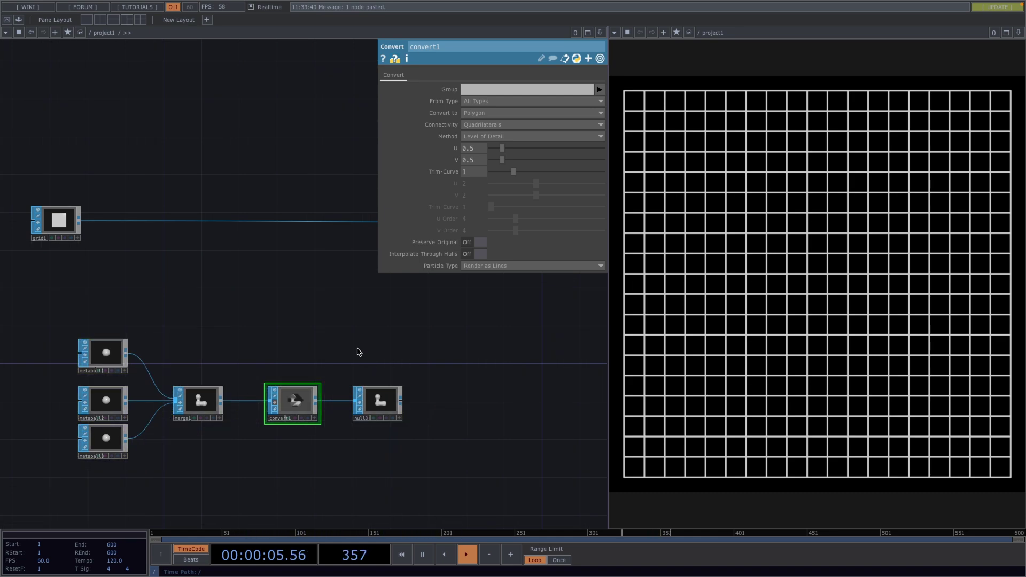
{"action": "left_click_drag", "start_coordinate": [319, 309], "coordinate": [182, 319]}
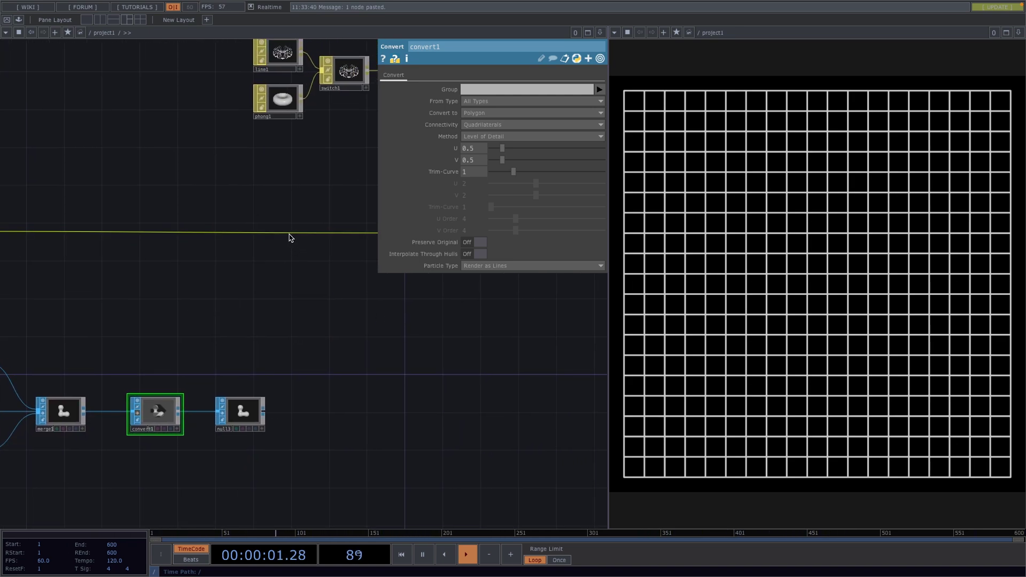
Insert a Ray SOP ray1 onto the grid's wire.
{"action": "right_click", "coordinate": [292, 234]}
{"action": "left_click", "coordinate": [307, 225]}
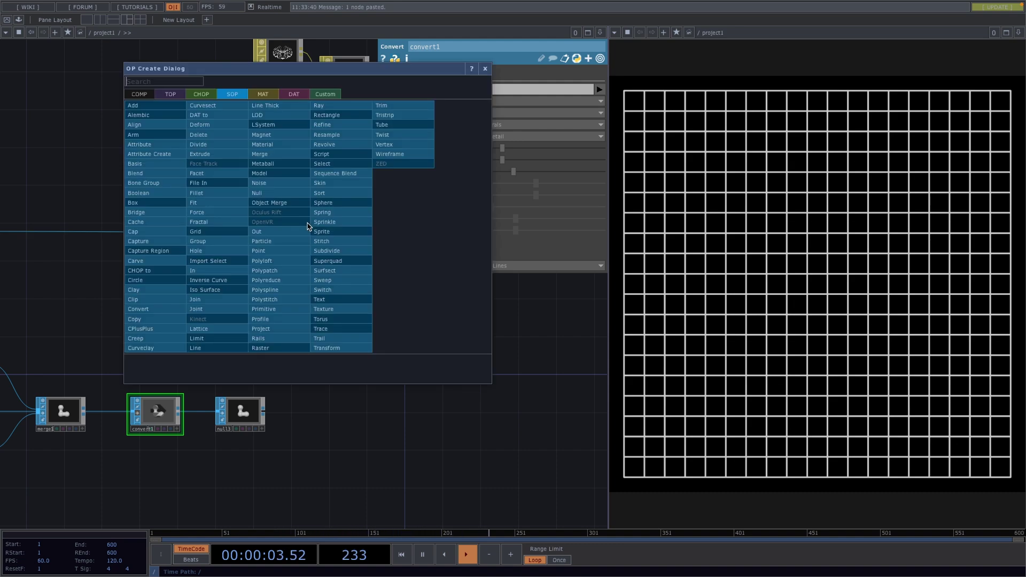
{"action": "type", "text": "ra"}
{"action": "left_click", "coordinate": [329, 108]}
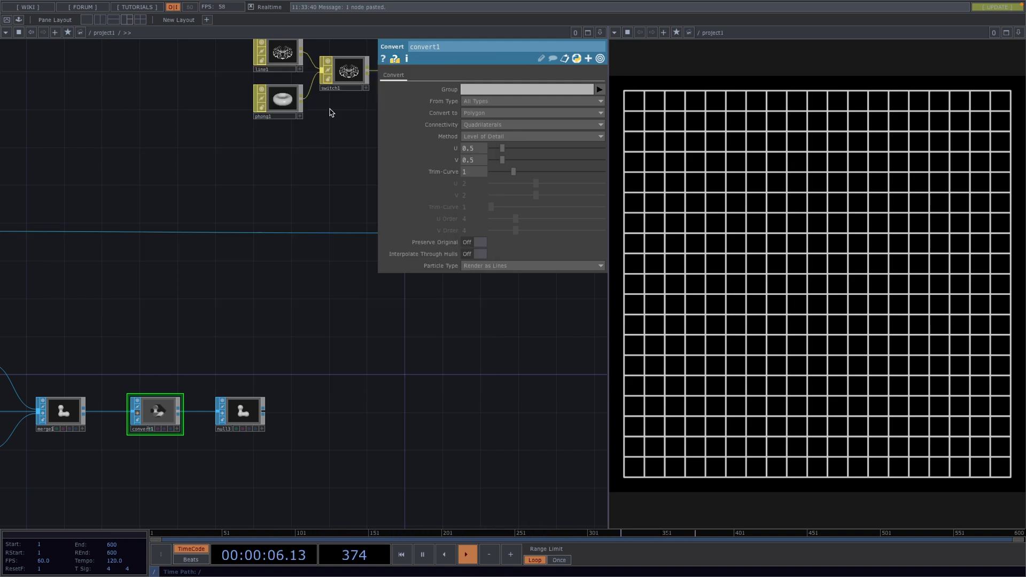
{"action": "left_click", "coordinate": [309, 236]}
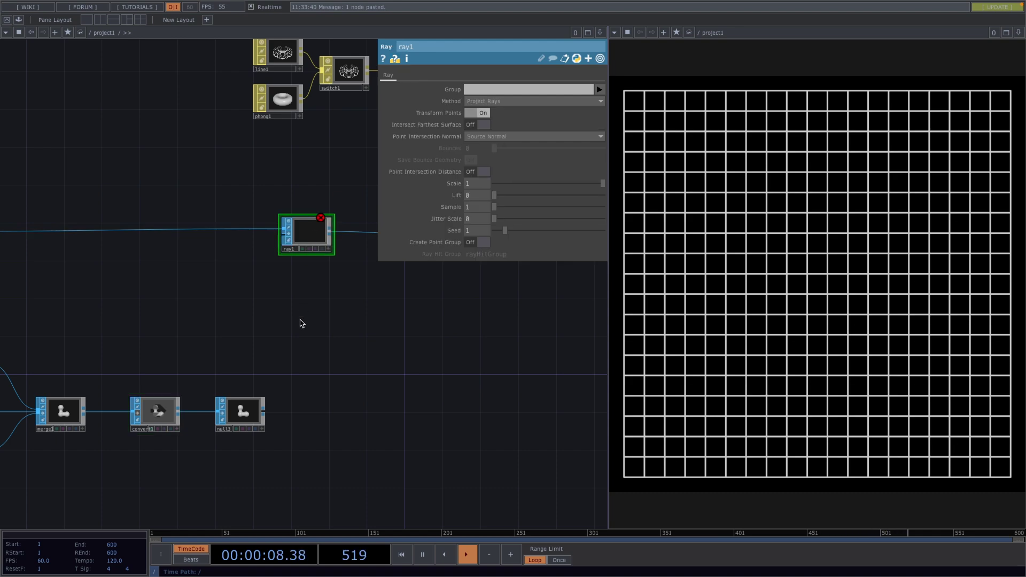
Wire null3 into ray1's second input so the grid bulges over the metaballs.
{"action": "left_click_drag", "start_coordinate": [279, 366], "coordinate": [283, 237]}
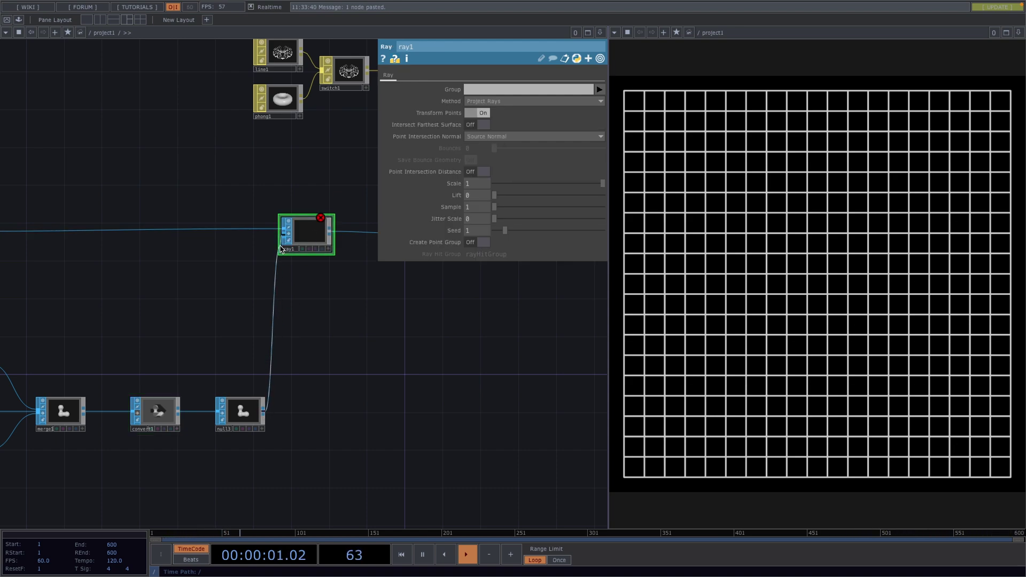
{"action": "left_click_drag", "start_coordinate": [239, 417], "coordinate": [285, 417]}
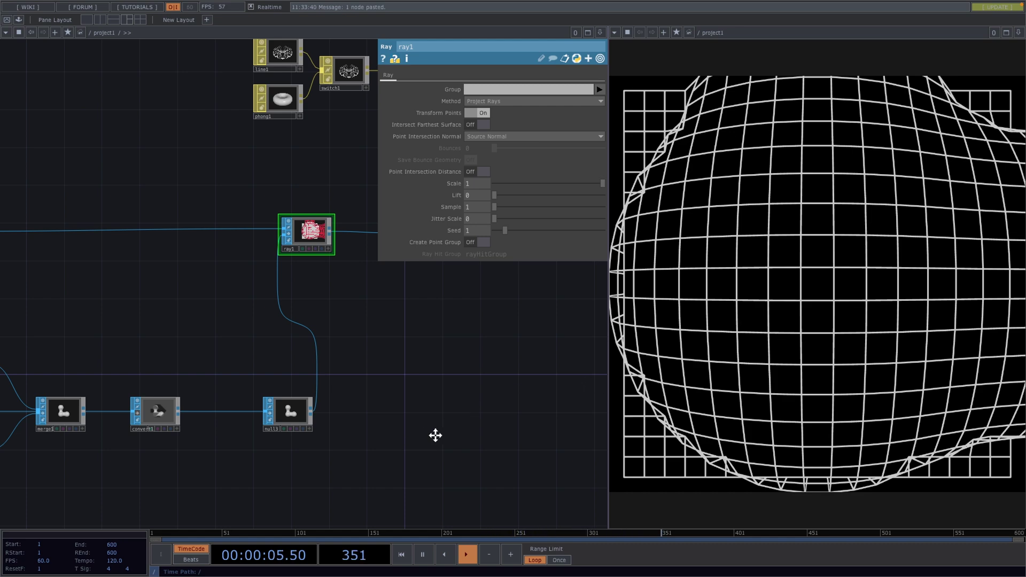
{"action": "middle_click_drag", "start_coordinate": [436, 435], "coordinate": [535, 424]}
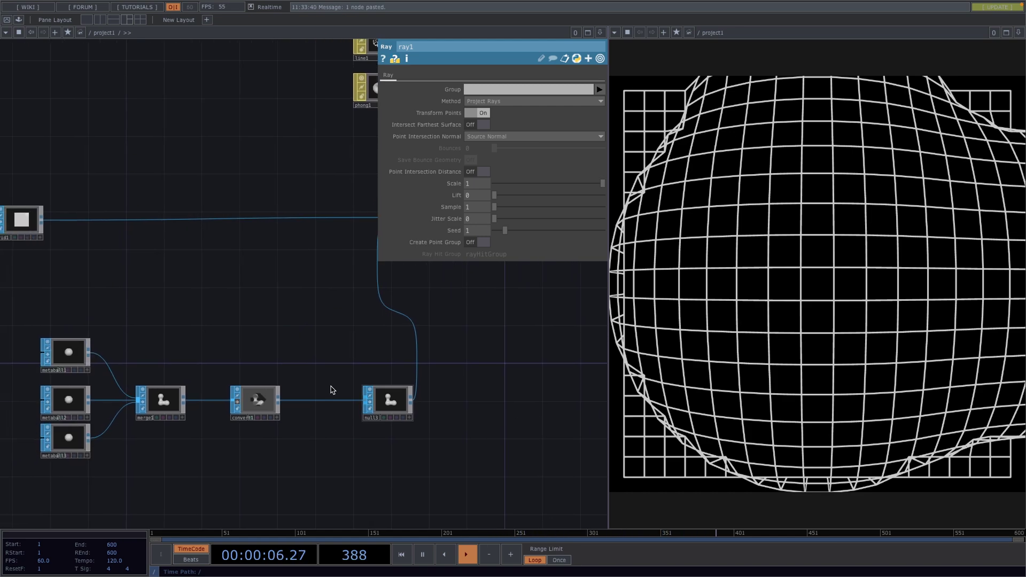
{"action": "left_click", "coordinate": [265, 407]}
Insert a Transform SOP transform2 between merge1 and convert1.
{"action": "left_click_drag", "start_coordinate": [265, 406], "coordinate": [320, 407]}
{"action": "right_click", "coordinate": [231, 399]}
{"action": "left_click", "coordinate": [250, 385]}
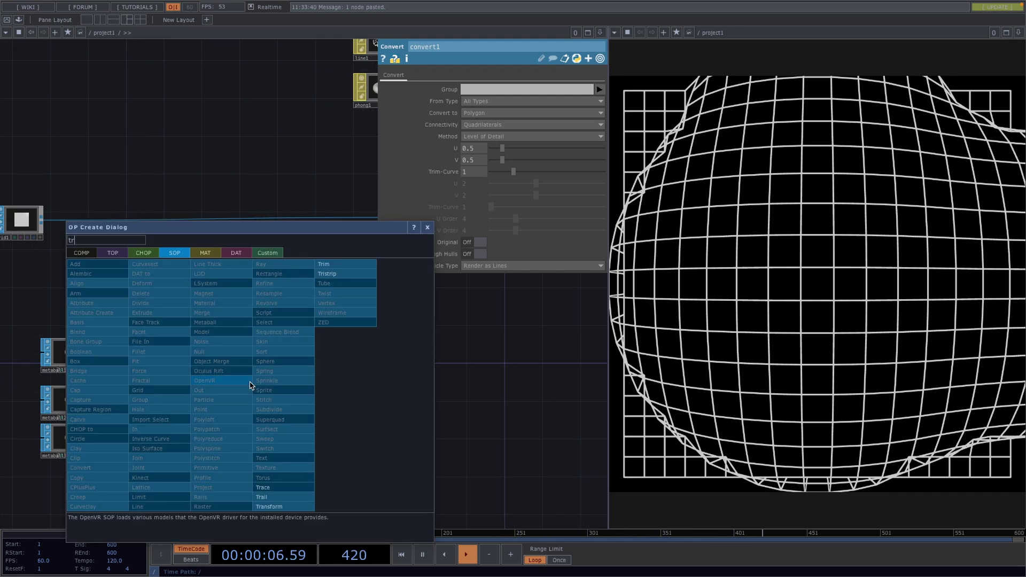
{"action": "left_click", "coordinate": [275, 506]}
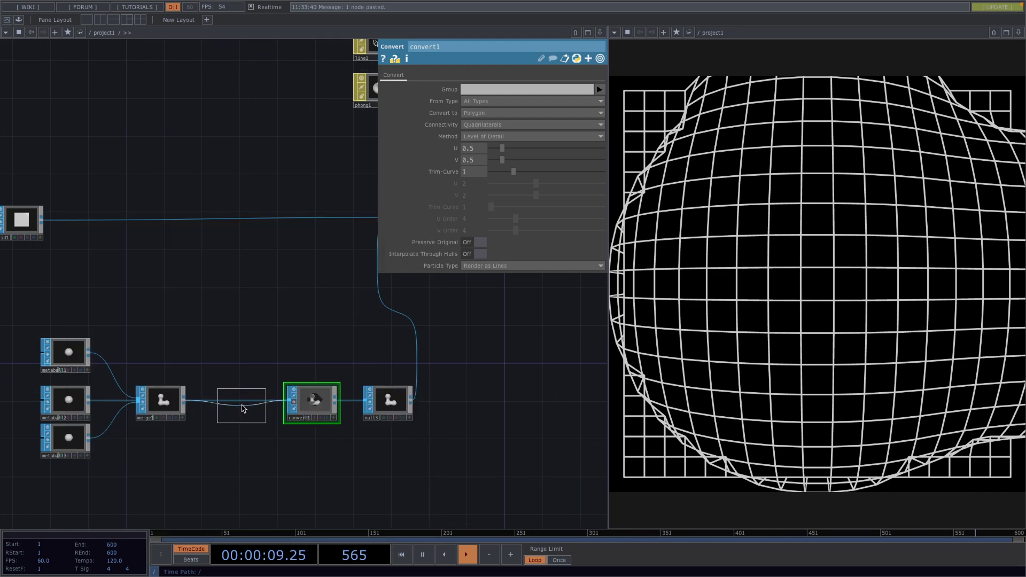
{"action": "left_click", "coordinate": [235, 405]}
Set transform2's uniform scale to 0.29 and translate Y to -0.2.
{"action": "left_click_drag", "start_coordinate": [503, 172], "coordinate": [496, 174]}
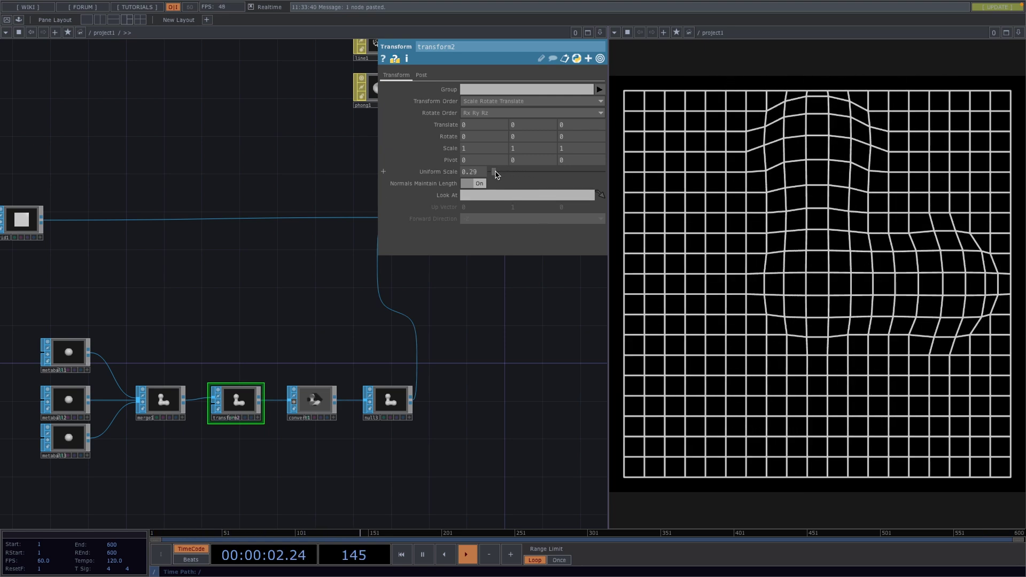
{"action": "middle_click", "coordinate": [539, 130]}
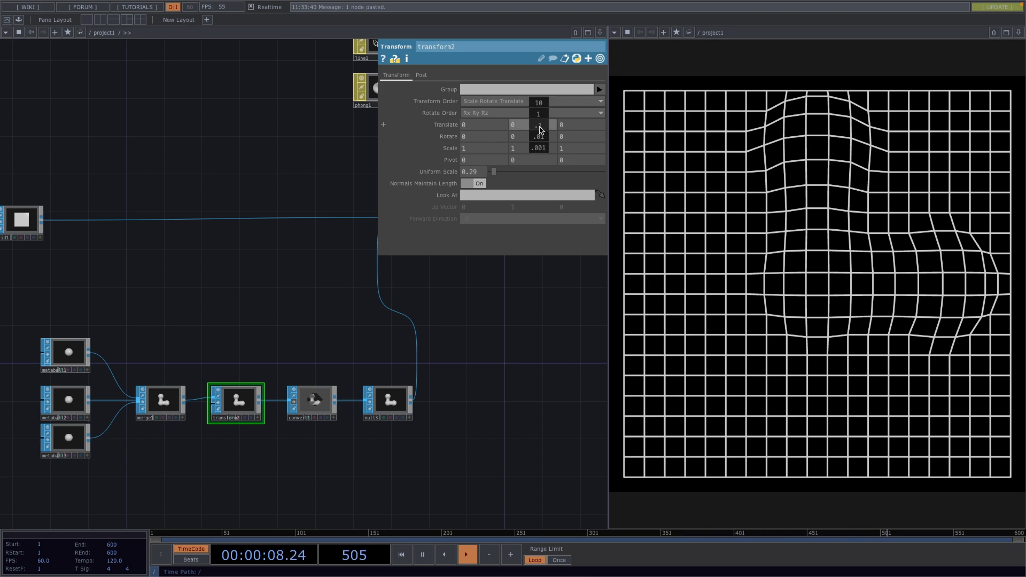
{"action": "mouse_move", "coordinate": [537, 130]}
{"action": "middle_mouse_down"}
{"action": "mouse_move", "coordinate": [537, 114]}
{"action": "mouse_move", "coordinate": [538, 129]}
{"action": "middle_mouse_up"}
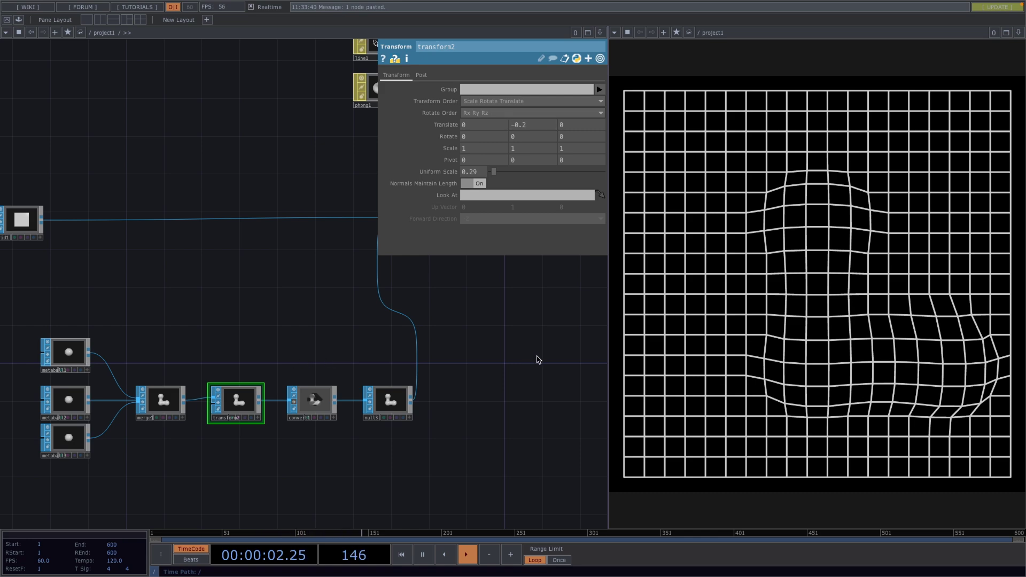
{"action": "left_click_drag", "start_coordinate": [133, 249], "coordinate": [253, 265]}
Set grid1's Rows and Columns both to 50.
{"action": "left_click", "coordinate": [156, 237]}
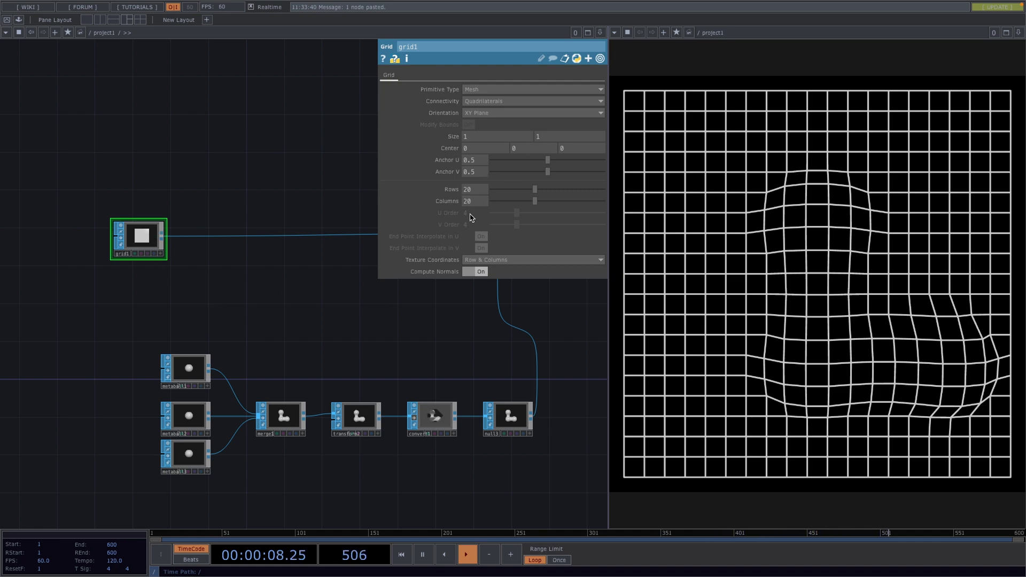
{"action": "left_click", "coordinate": [472, 189]}
{"action": "type", "text": "50"}
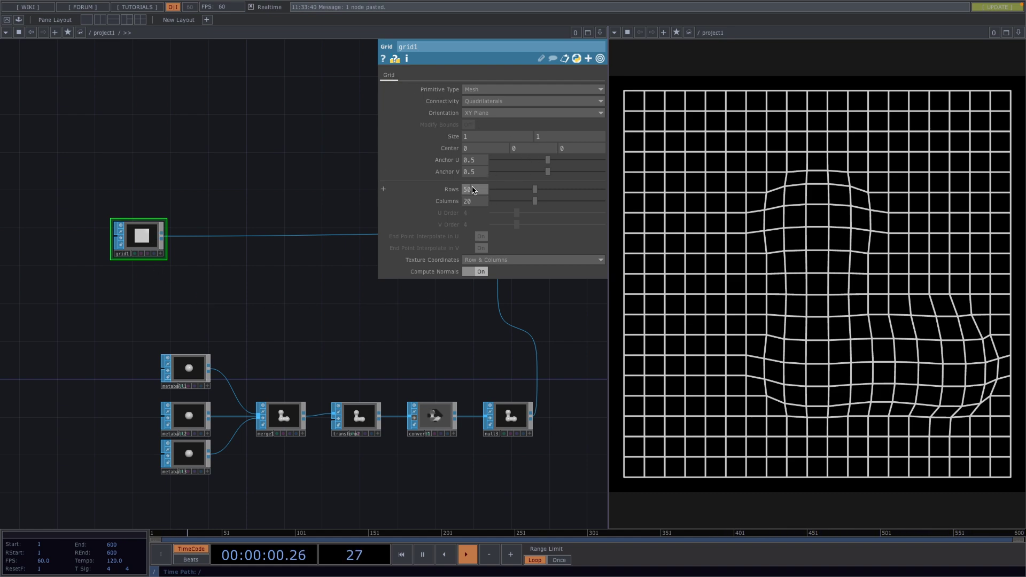
{"action": "key", "text": "Tab"}
{"action": "type", "text": "50"}
{"action": "key", "text": "Return"}
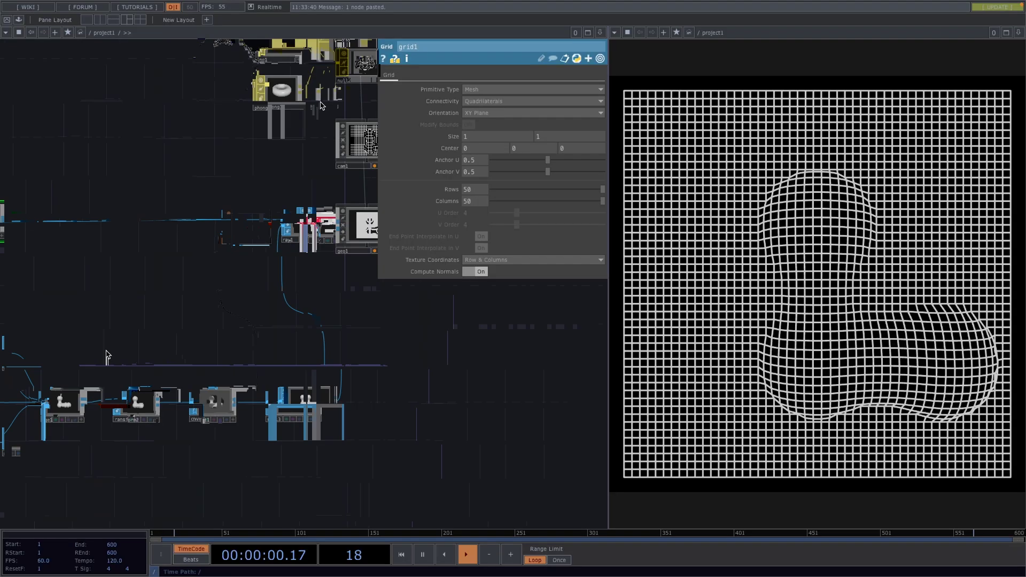
Set line1's Distance Far to 0 and Distance Near to 1.3, after checking cam1's position.
{"action": "left_click_drag", "start_coordinate": [276, 146], "coordinate": [93, 325]}
{"action": "left_click", "coordinate": [199, 173]}
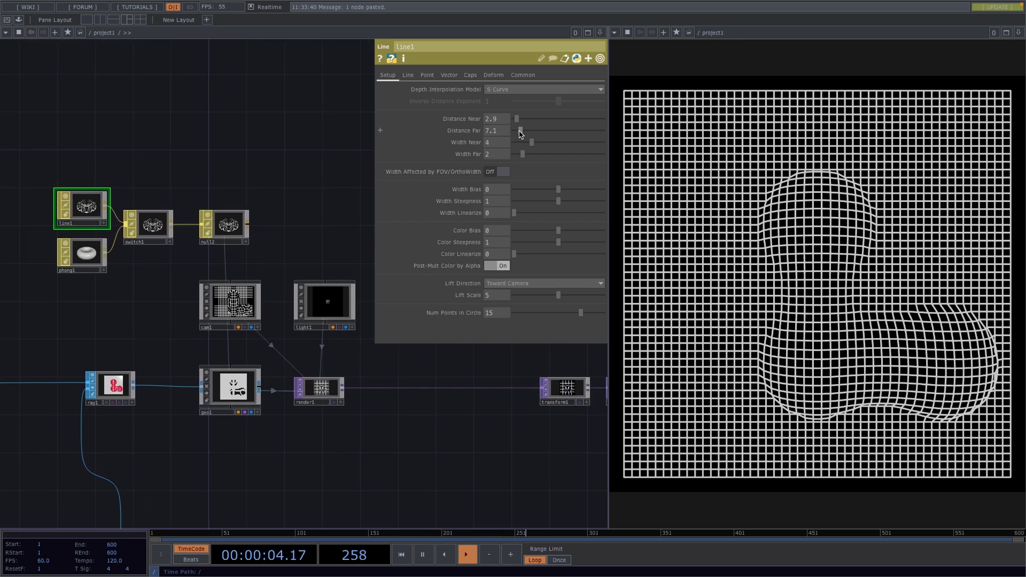
{"action": "left_click_drag", "start_coordinate": [522, 130], "coordinate": [510, 131]}
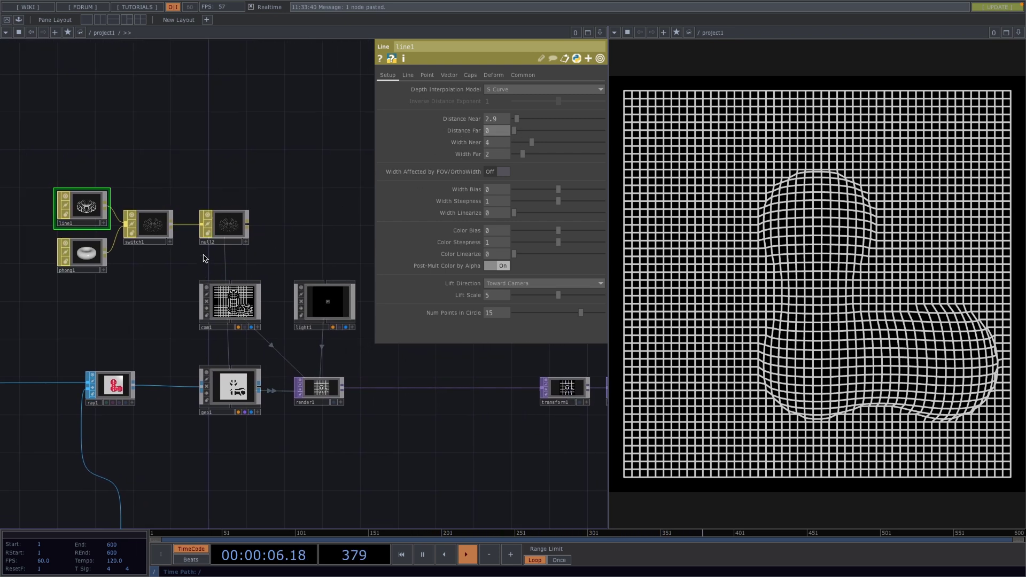
{"action": "scroll", "coordinate": [211, 249], "scroll_direction": "up", "scroll_amount": 2}
{"action": "scroll", "coordinate": [211, 249], "scroll_direction": "up", "scroll_amount": 2}
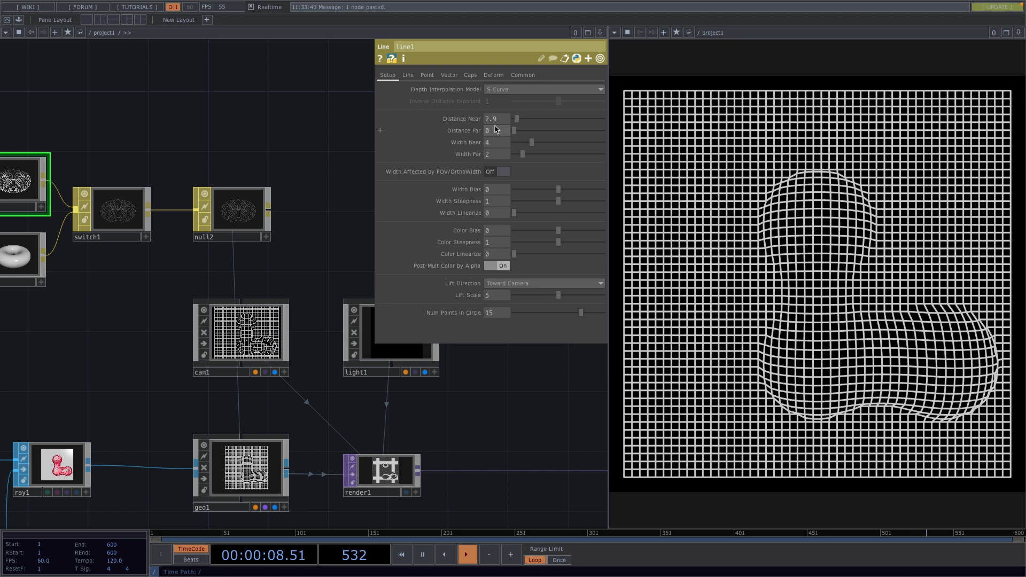
{"action": "left_click", "coordinate": [218, 340]}
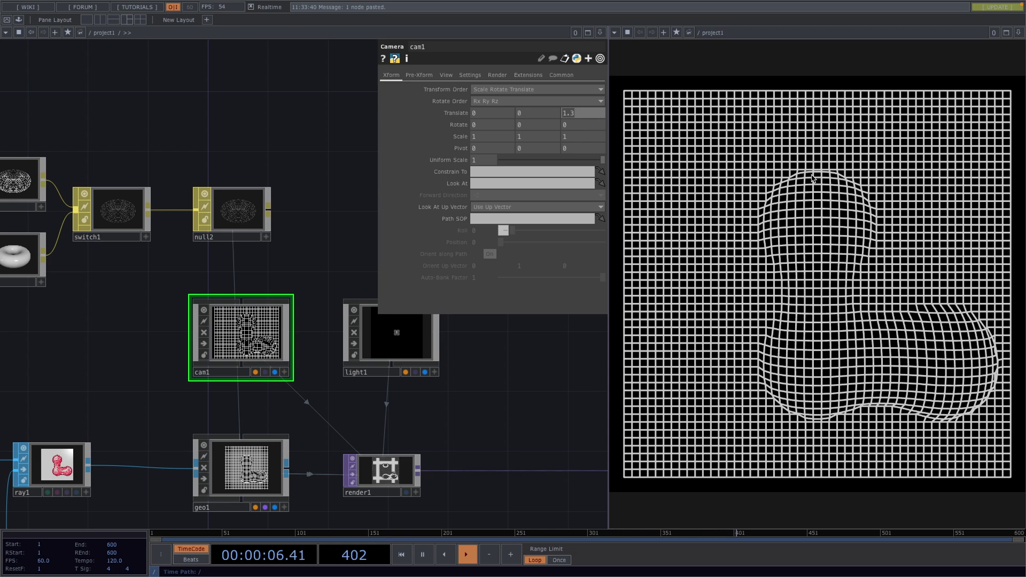
{"action": "left_click", "coordinate": [38, 154]}
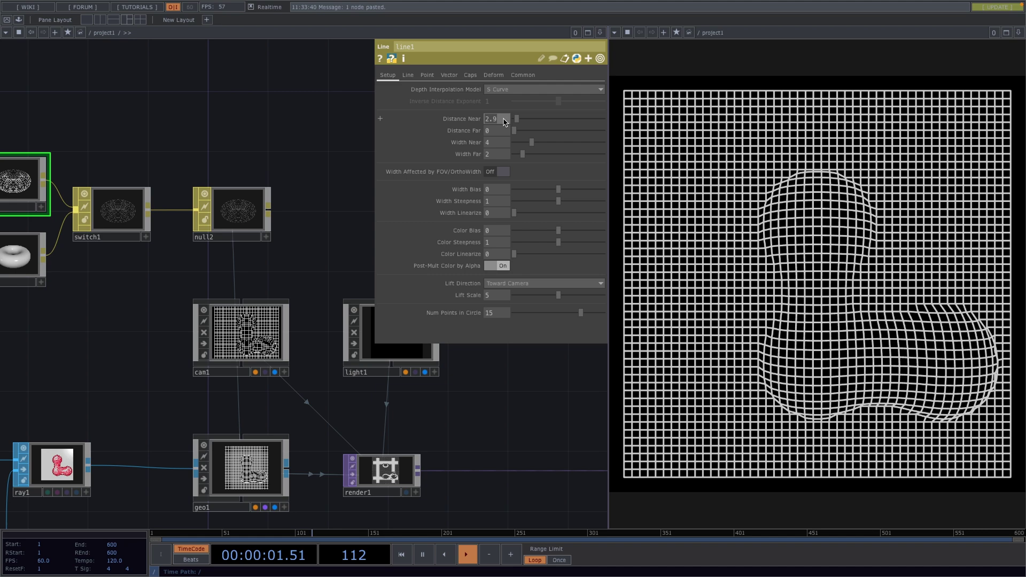
{"action": "left_click", "coordinate": [504, 119]}
{"action": "type", "text": "1.3"}
{"action": "key", "text": "Return"}
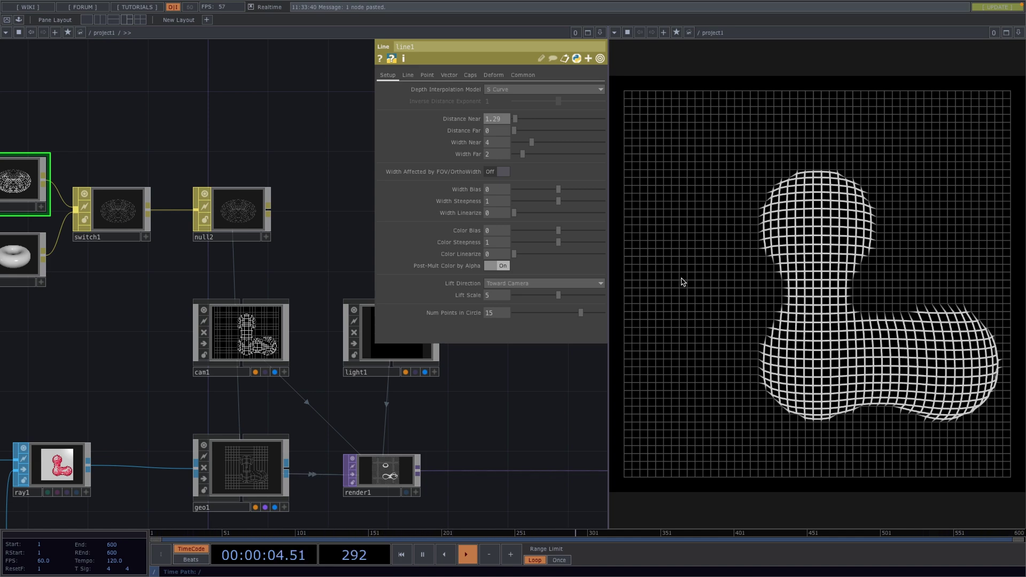
{"action": "middle_click_drag", "start_coordinate": [505, 119], "coordinate": [501, 141]}
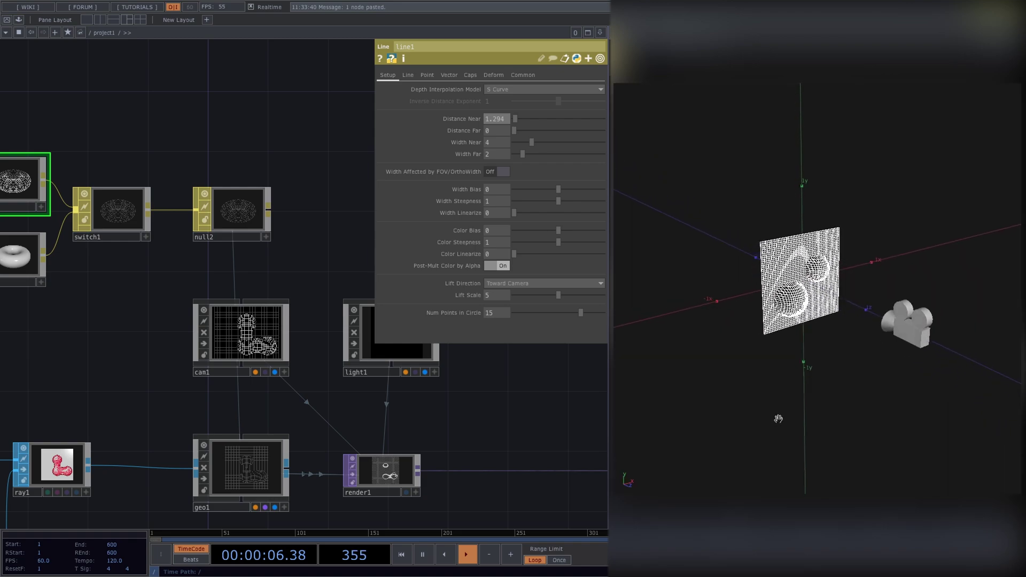
{"action": "left_click_drag", "start_coordinate": [797, 415], "coordinate": [837, 412]}
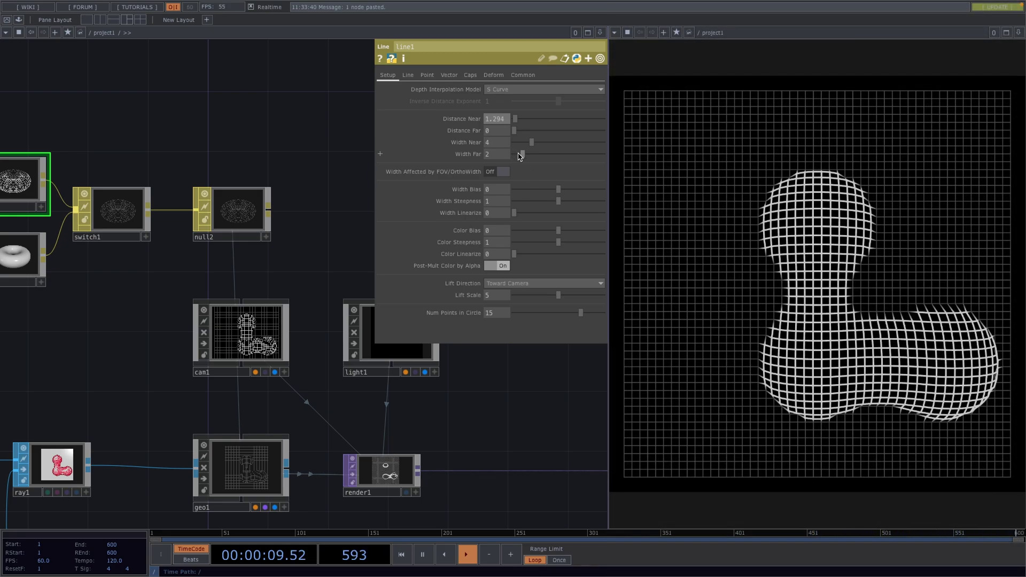
Raise line1's Width Far to 6.6 and make its Line Far Color a muted teal.
{"action": "left_click_drag", "start_coordinate": [522, 154], "coordinate": [545, 142]}
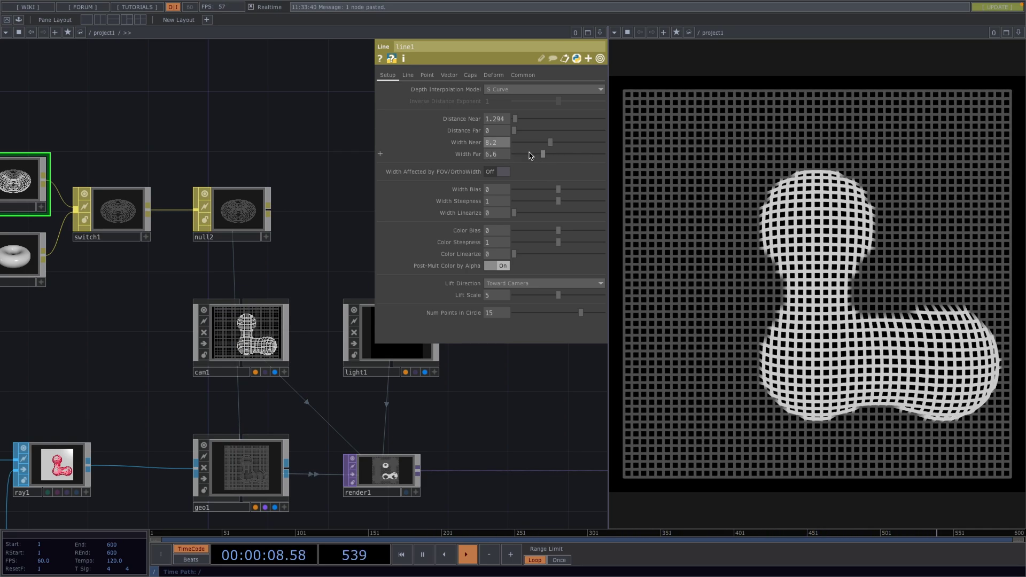
{"action": "left_click", "coordinate": [407, 75]}
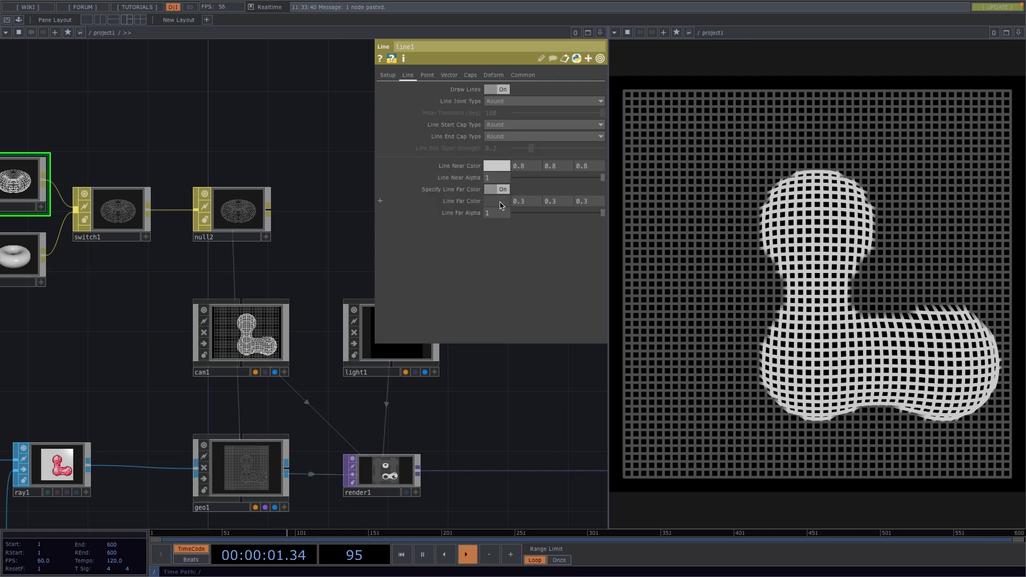
{"action": "left_click", "coordinate": [508, 190]}
{"action": "left_click", "coordinate": [538, 151]}
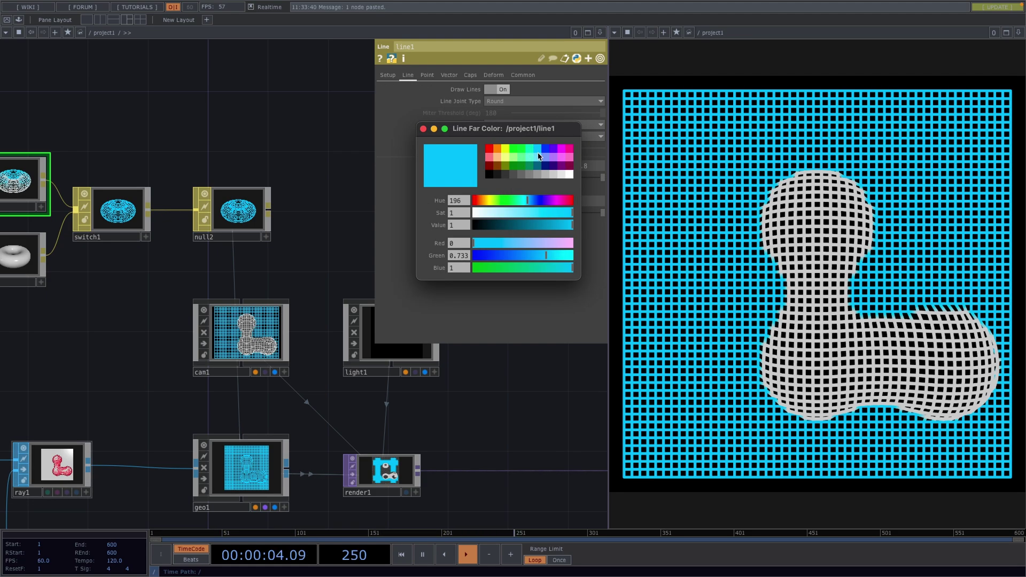
{"action": "left_click_drag", "start_coordinate": [558, 215], "coordinate": [534, 230]}
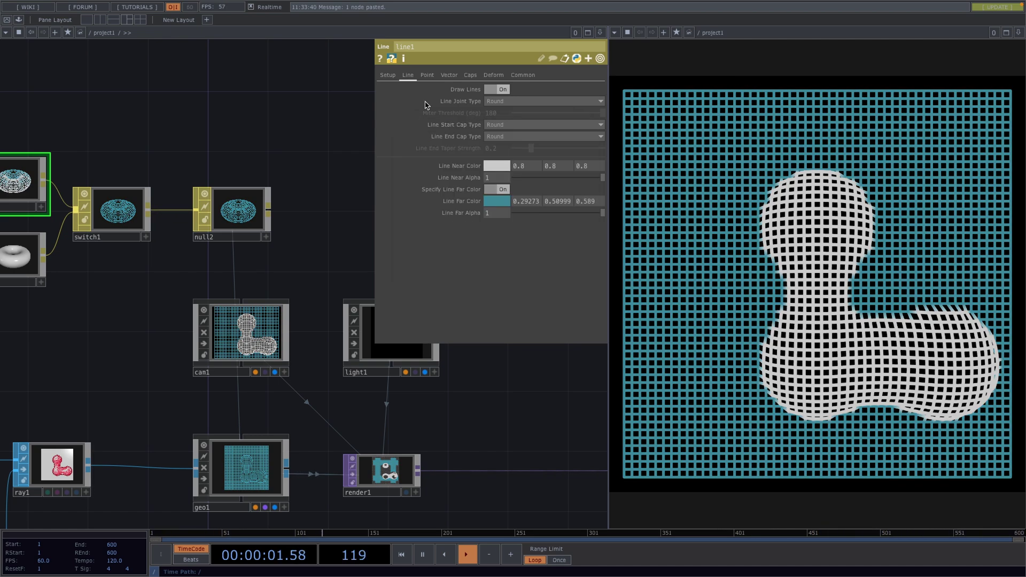
{"action": "left_click", "coordinate": [423, 129]}
Lower line1's Width Near to 4.6, then close the parameters and centre the metaball nodes.
{"action": "left_click", "coordinate": [389, 75]}
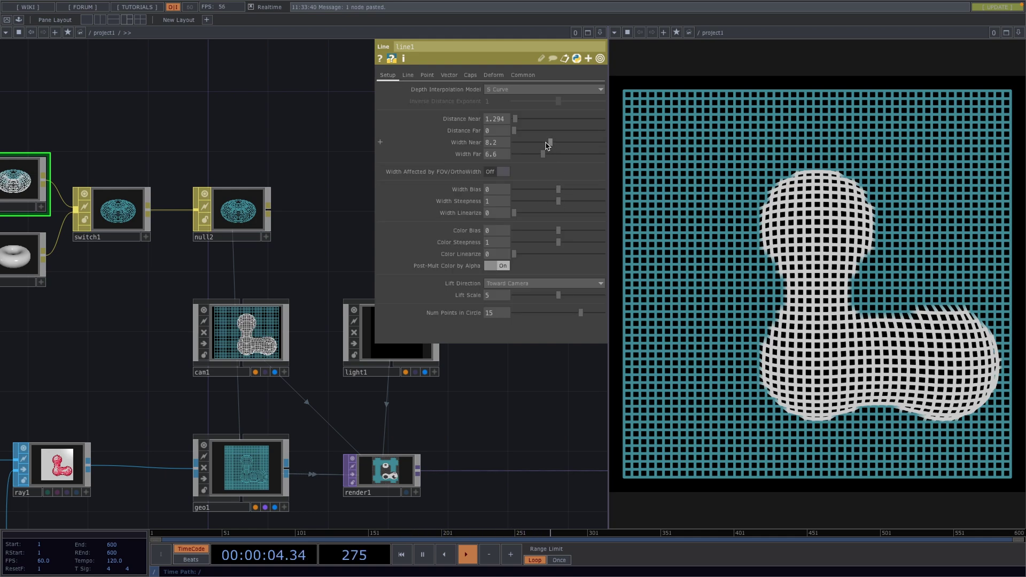
{"action": "left_click_drag", "start_coordinate": [550, 142], "coordinate": [533, 142]}
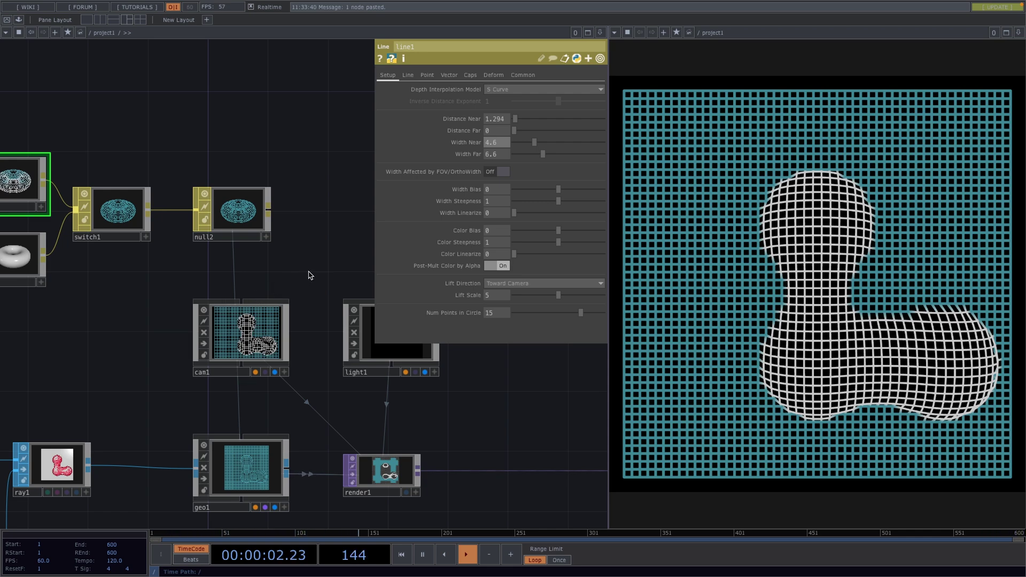
{"action": "key", "text": "p"}
{"action": "scroll", "coordinate": [308, 272], "scroll_direction": "down", "scroll_amount": 3}
{"action": "left_click_drag", "start_coordinate": [447, 373], "coordinate": [550, 307]}
{"action": "scroll", "coordinate": [550, 306], "scroll_direction": "down", "scroll_amount": 4}
{"action": "left_click_drag", "start_coordinate": [315, 347], "coordinate": [452, 337]}
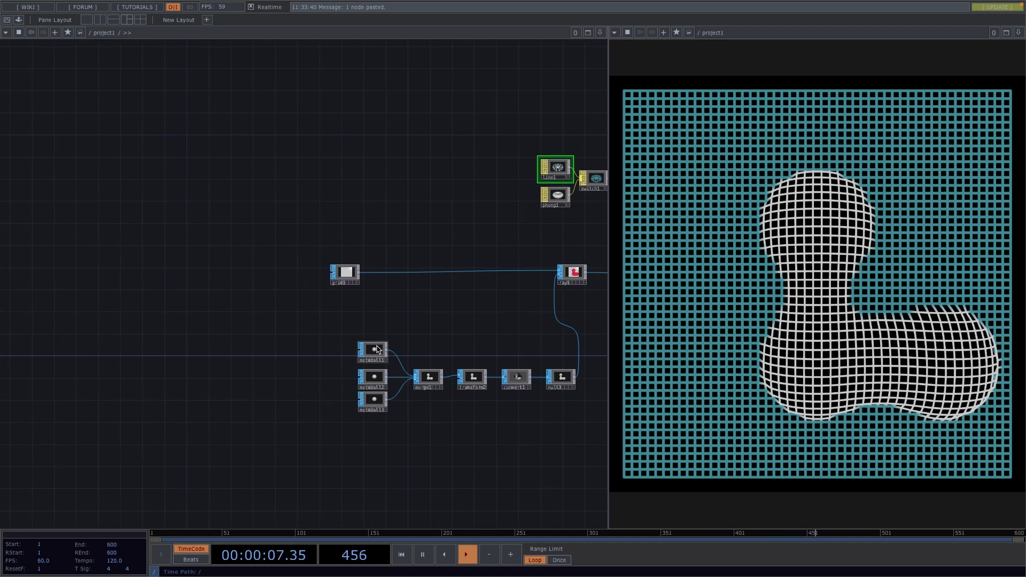
{"action": "scroll", "coordinate": [316, 356], "scroll_direction": "up", "scroll_amount": 4}
{"action": "left_click_drag", "start_coordinate": [316, 362], "coordinate": [314, 318]}
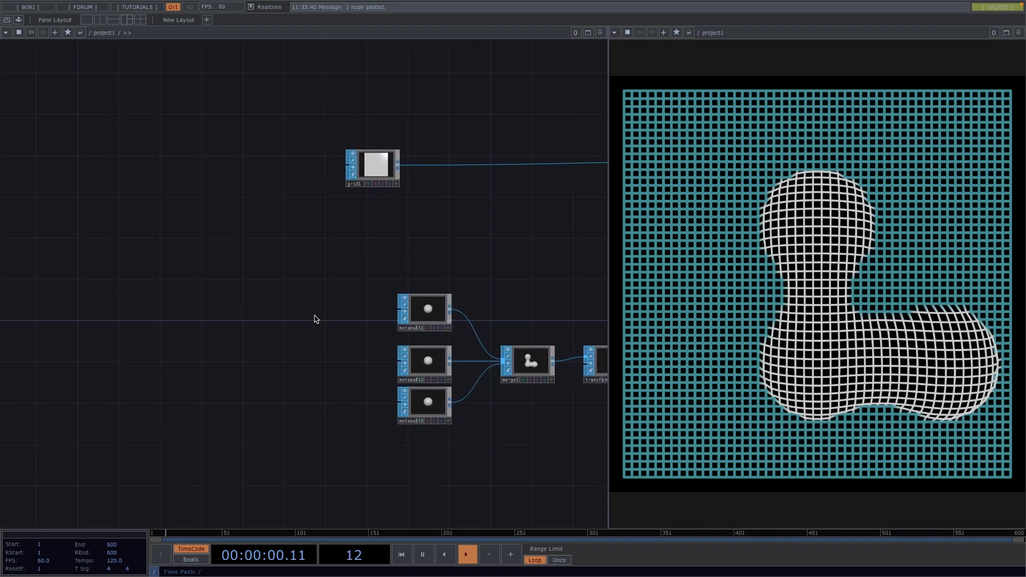
Add a Noise CHOP, noise1, beside the metaballs.
{"action": "scroll", "coordinate": [313, 319], "scroll_direction": "up", "scroll_amount": 1}
{"action": "key", "text": "Tab"}
{"action": "type", "text": "nois"}
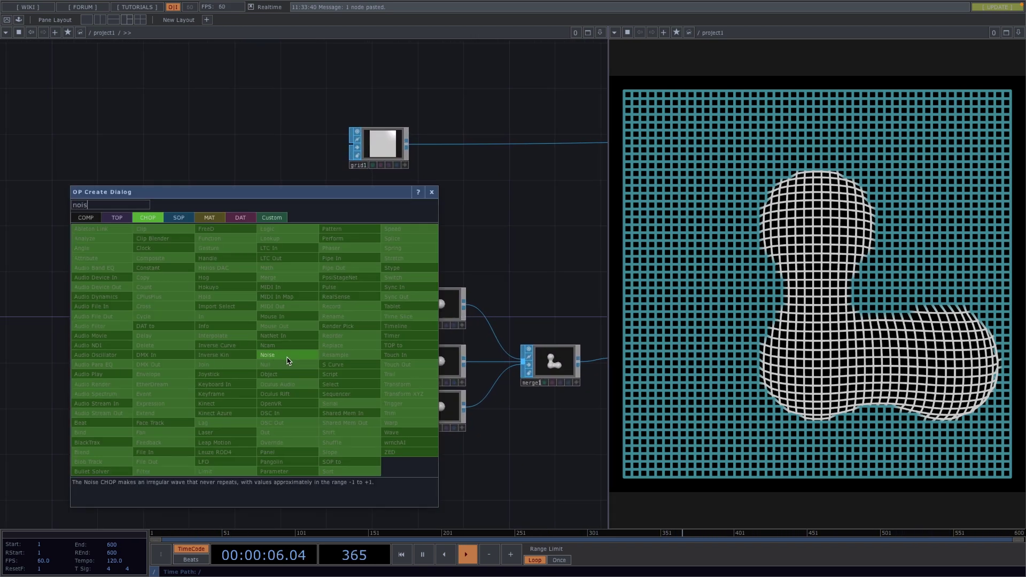
{"action": "left_click", "coordinate": [289, 360]}
{"action": "left_click", "coordinate": [323, 307]}
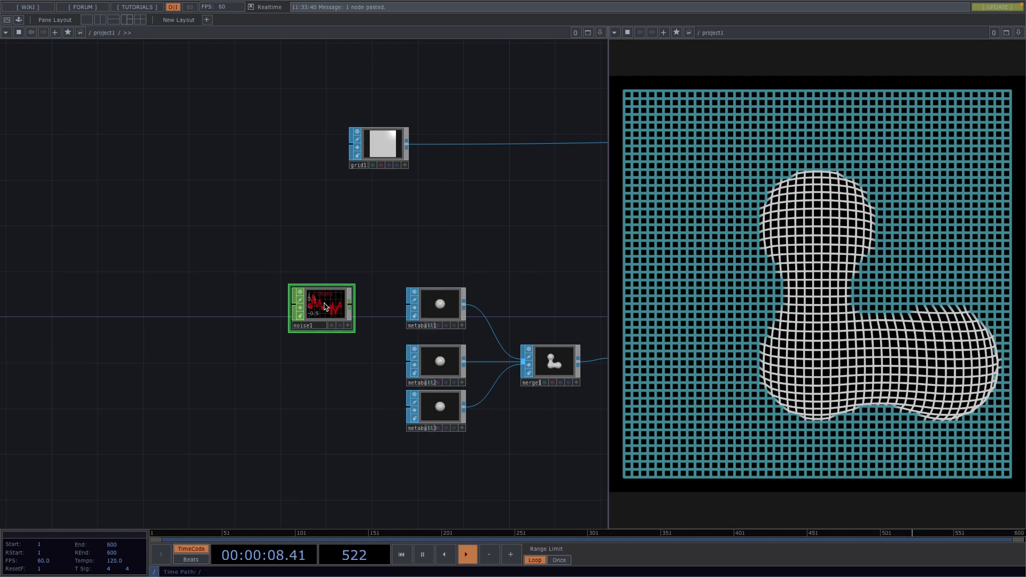
{"action": "key", "text": "p"}
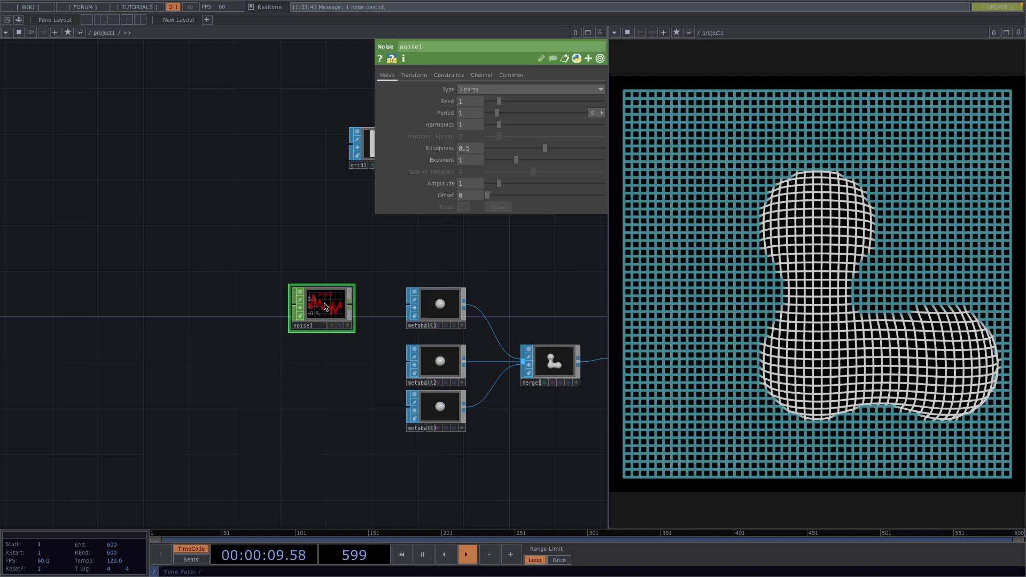
Name noise1's channels 'tx ty' and turn its Time Slice on.
{"action": "left_click", "coordinate": [481, 75]}
{"action": "left_click", "coordinate": [473, 90]}
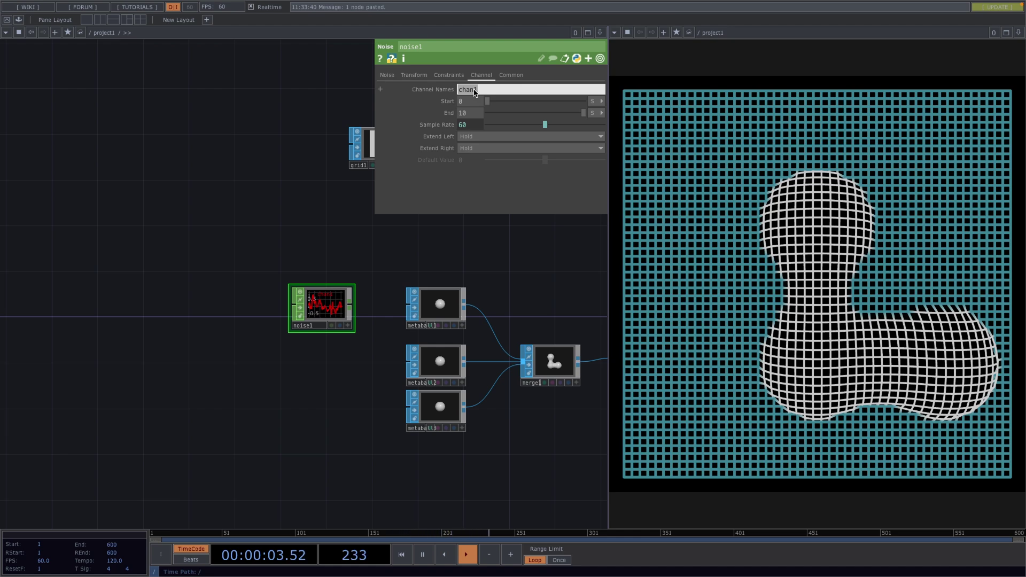
{"action": "type", "text": "tx ty"}
{"action": "key", "text": "Return"}
{"action": "left_click", "coordinate": [511, 75]}
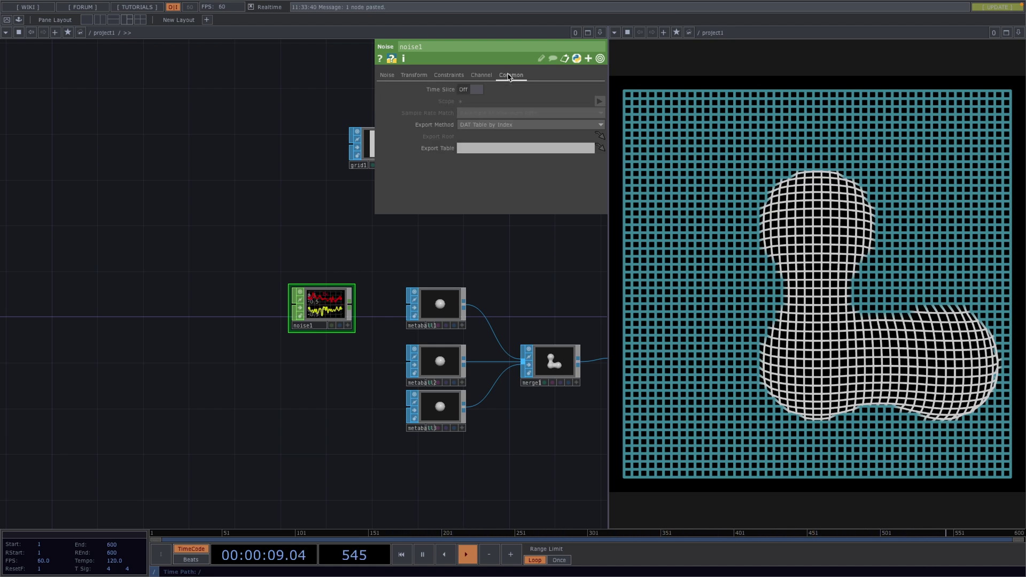
{"action": "left_click", "coordinate": [472, 90]}
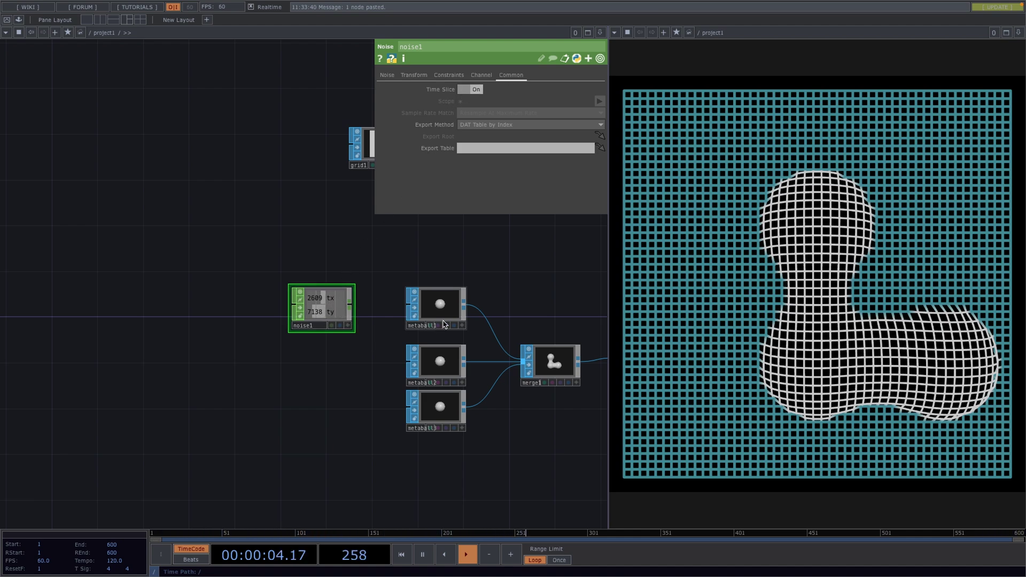
{"action": "left_click", "coordinate": [444, 303]}
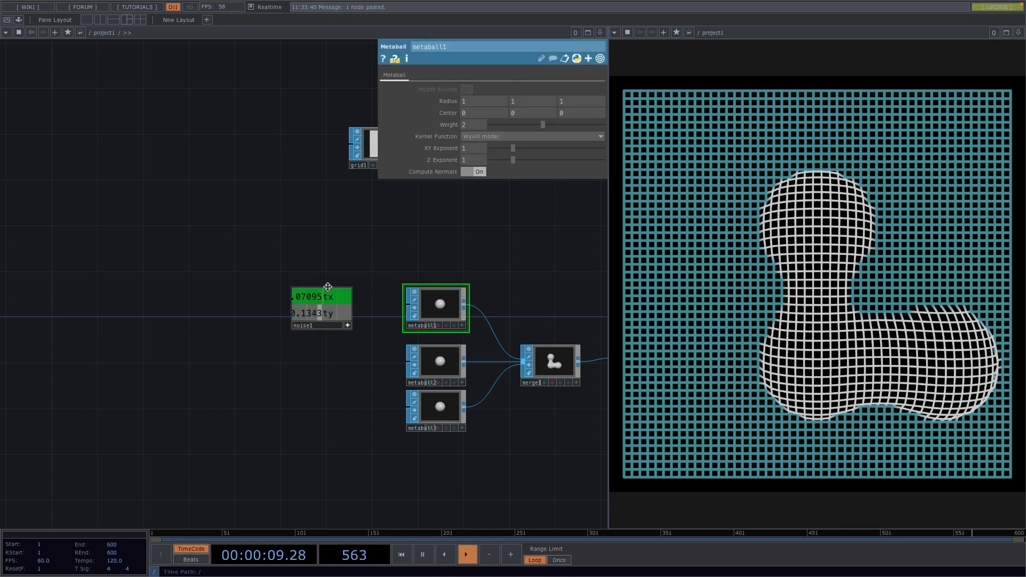
Add null4 after noise1 and export its tx and ty to metaball1's Center X and Y.
{"action": "left_click_drag", "start_coordinate": [347, 330], "coordinate": [233, 317]}
{"action": "key", "text": "ctrl+alt+n"}
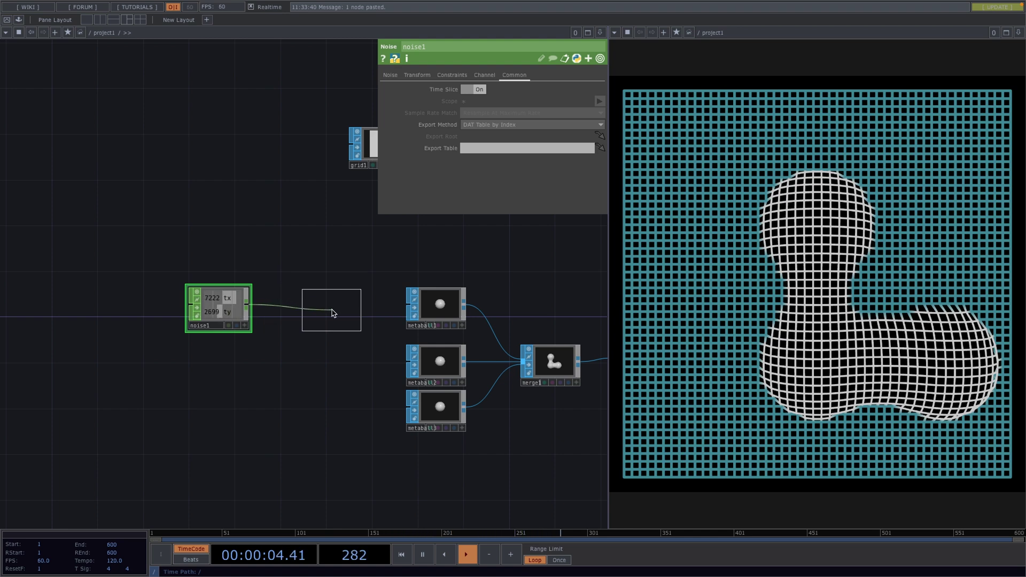
{"action": "left_click", "coordinate": [332, 307]}
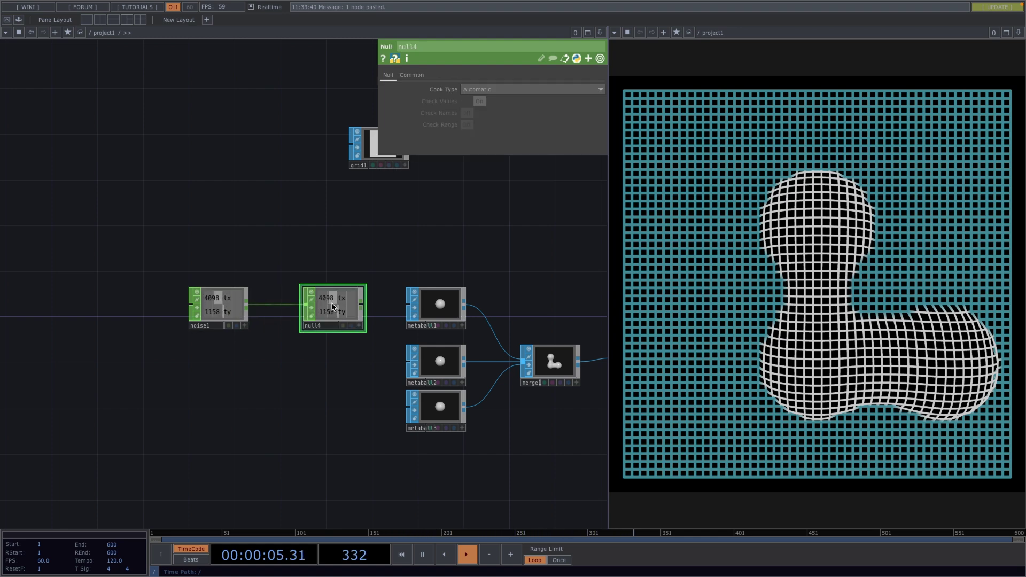
{"action": "left_click", "coordinate": [358, 325]}
{"action": "left_click_drag", "start_coordinate": [339, 297], "coordinate": [491, 114]}
{"action": "left_click", "coordinate": [491, 111]}
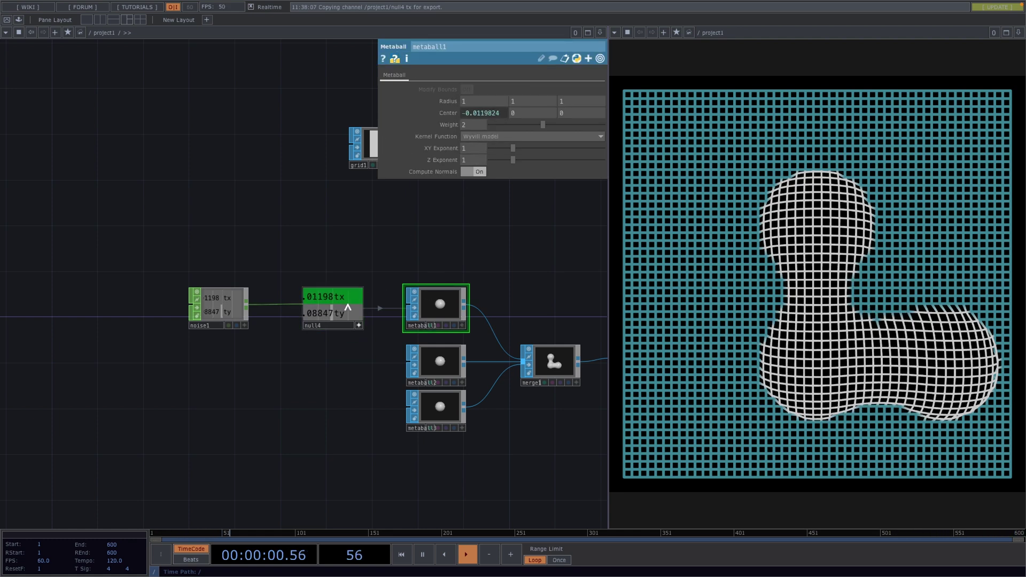
{"action": "left_click_drag", "start_coordinate": [343, 310], "coordinate": [521, 117]}
{"action": "left_click", "coordinate": [529, 113]}
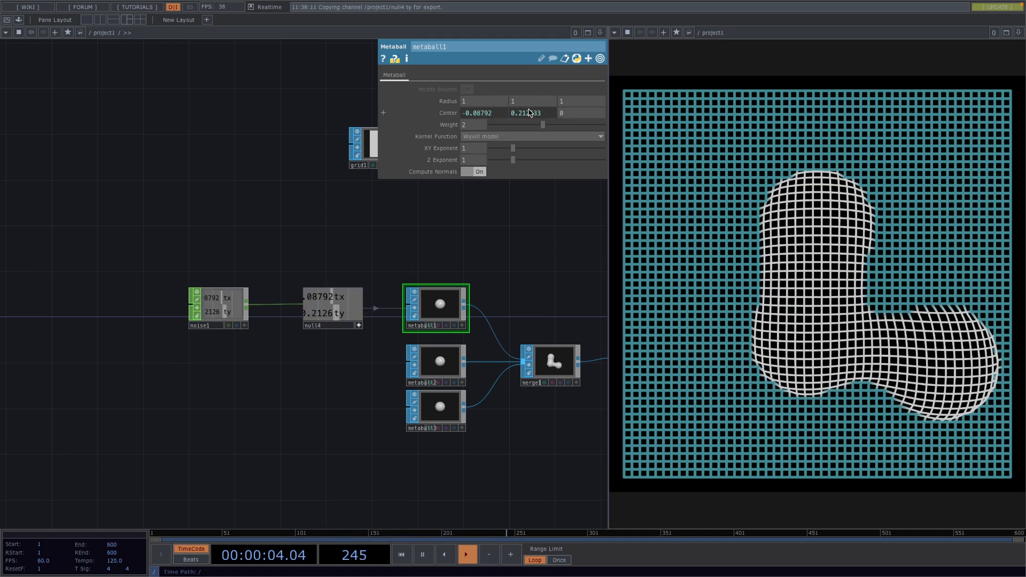
{"action": "left_click", "coordinate": [358, 325]}
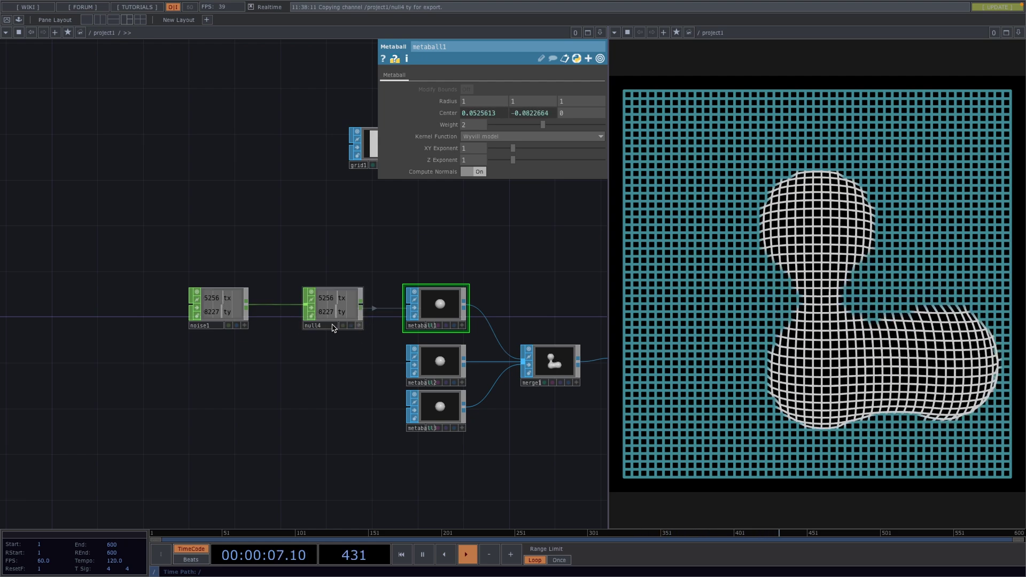
Set noise1's Amplitude to 1.9 and Period to 3.01.
{"action": "left_click", "coordinate": [226, 316]}
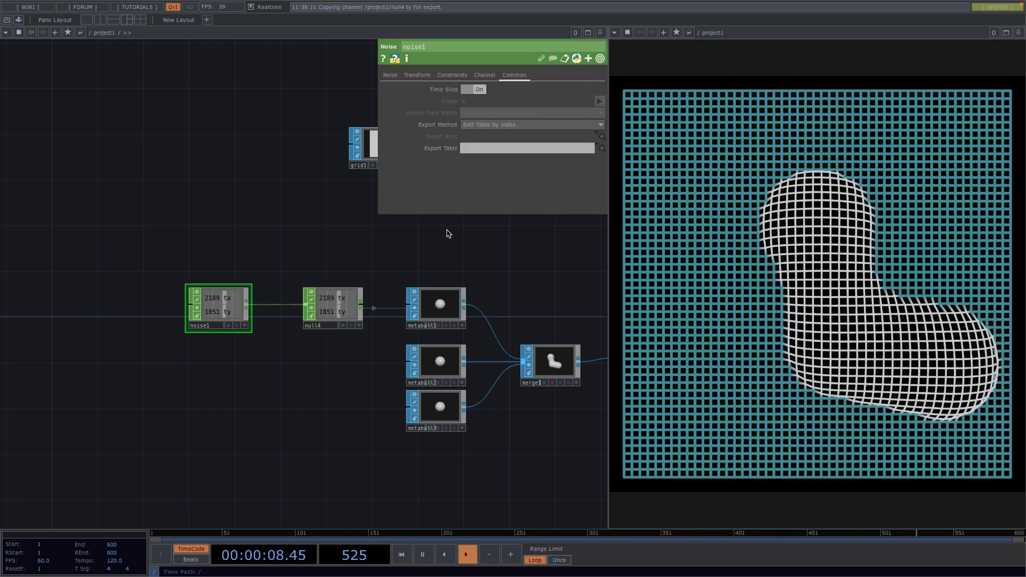
{"action": "left_click", "coordinate": [390, 75]}
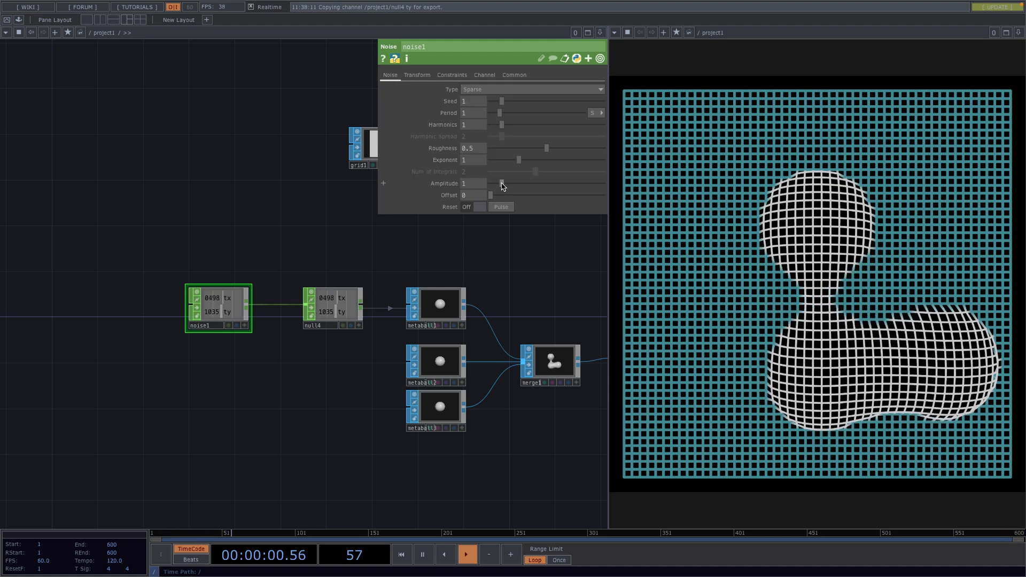
{"action": "left_click_drag", "start_coordinate": [507, 186], "coordinate": [511, 183]}
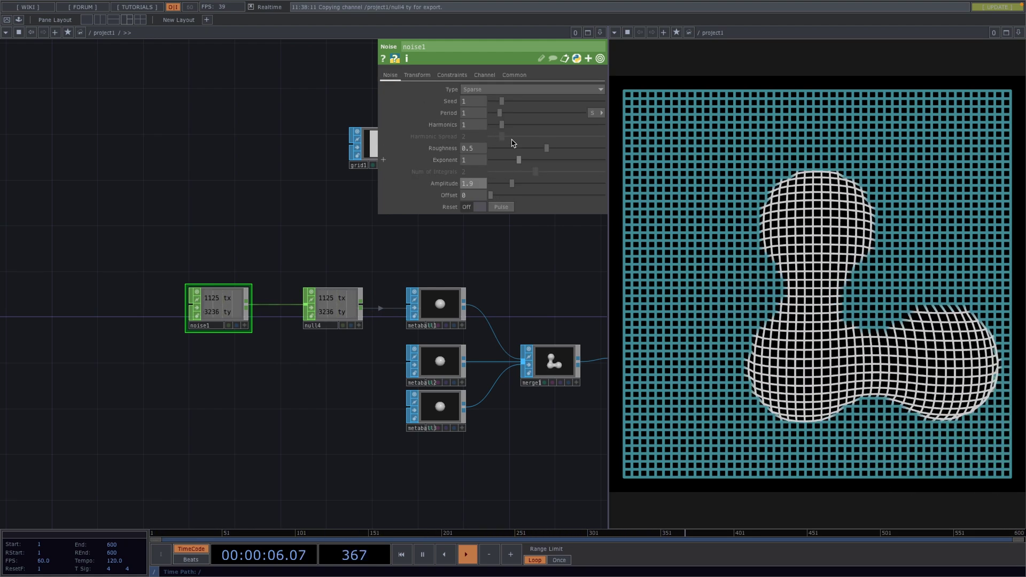
{"action": "left_click_drag", "start_coordinate": [506, 112], "coordinate": [523, 119]}
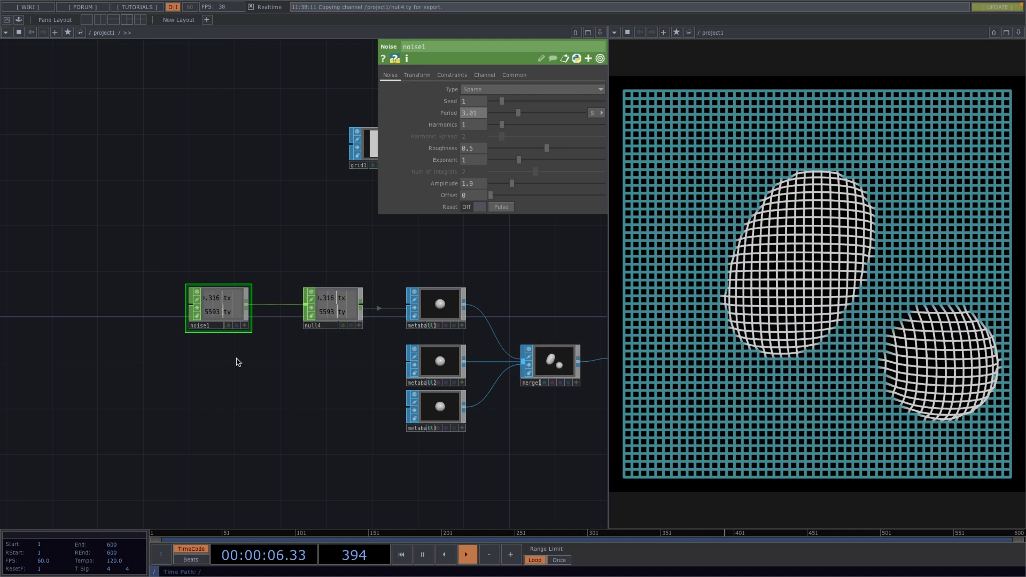
{"action": "left_click_drag", "start_coordinate": [157, 304], "coordinate": [314, 322]}
Duplicate the noise/null pair and link null5 to metaball2's Center X/Y and null6 to metaball3's Center X.
{"action": "key", "text": "ctrl+c"}
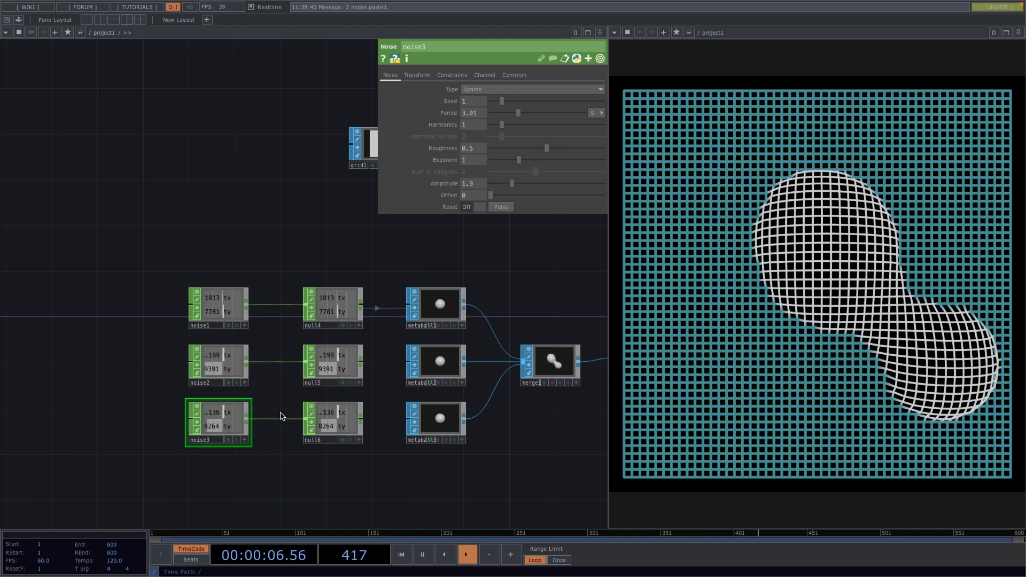
{"action": "left_click", "coordinate": [434, 371]}
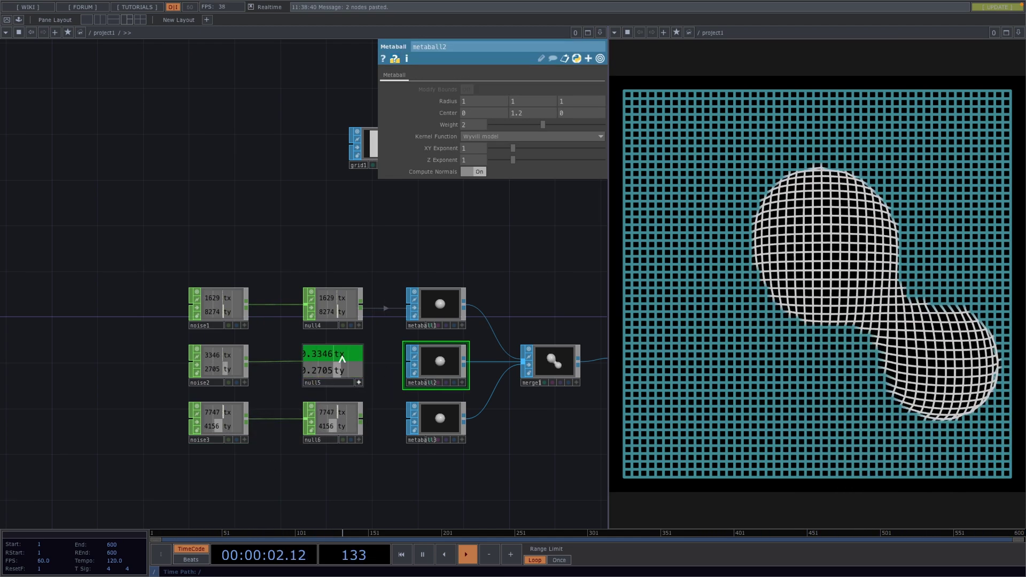
{"action": "left_click_drag", "start_coordinate": [342, 359], "coordinate": [482, 120]}
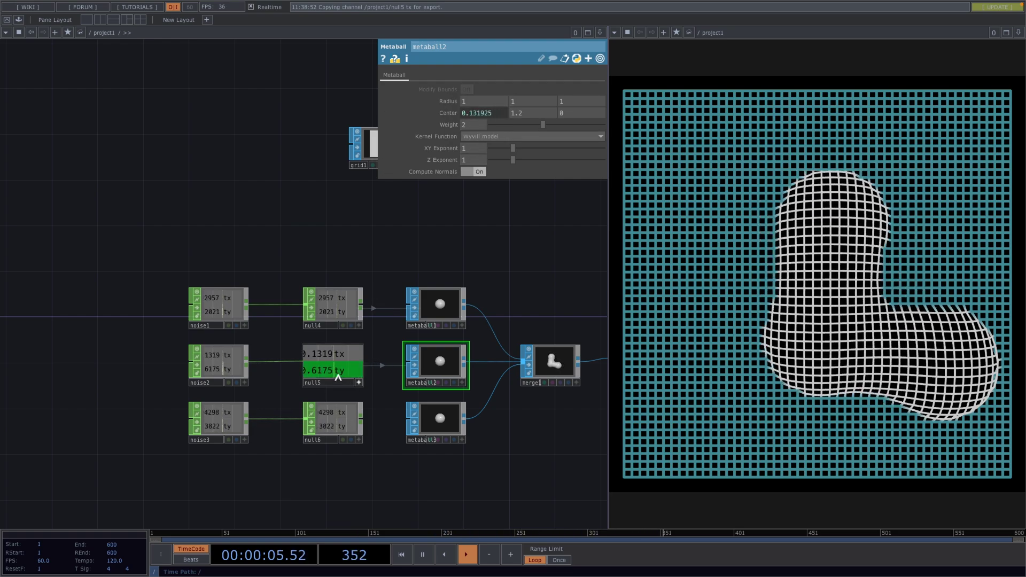
{"action": "left_click_drag", "start_coordinate": [513, 175], "coordinate": [521, 115]}
{"action": "left_click", "coordinate": [524, 112]}
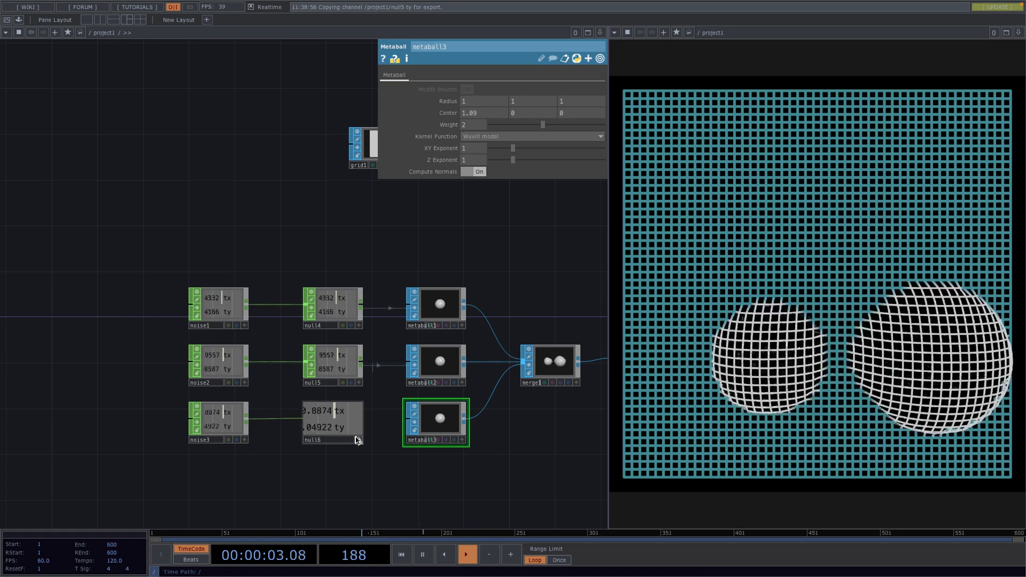
{"action": "left_click_drag", "start_coordinate": [357, 378], "coordinate": [479, 114]}
{"action": "left_click", "coordinate": [483, 109]}
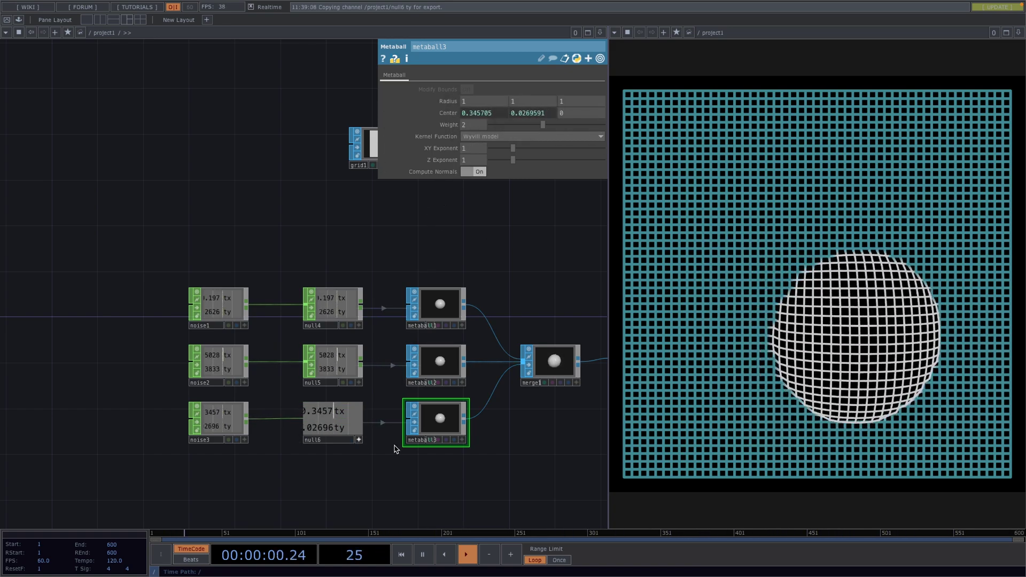
{"action": "left_click_drag", "start_coordinate": [553, 443], "coordinate": [389, 445]}
Set switch1's Index to 1 to render with the Phong material.
{"action": "scroll", "coordinate": [387, 444], "scroll_direction": "down", "scroll_amount": 3}
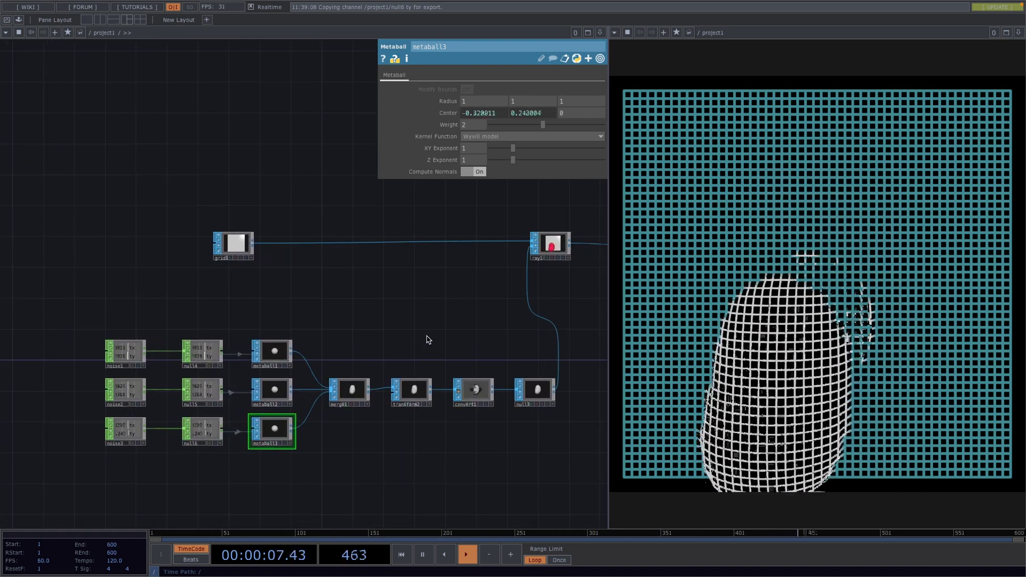
{"action": "left_click_drag", "start_coordinate": [426, 337], "coordinate": [315, 352]}
{"action": "scroll", "coordinate": [351, 363], "scroll_direction": "down", "scroll_amount": 2}
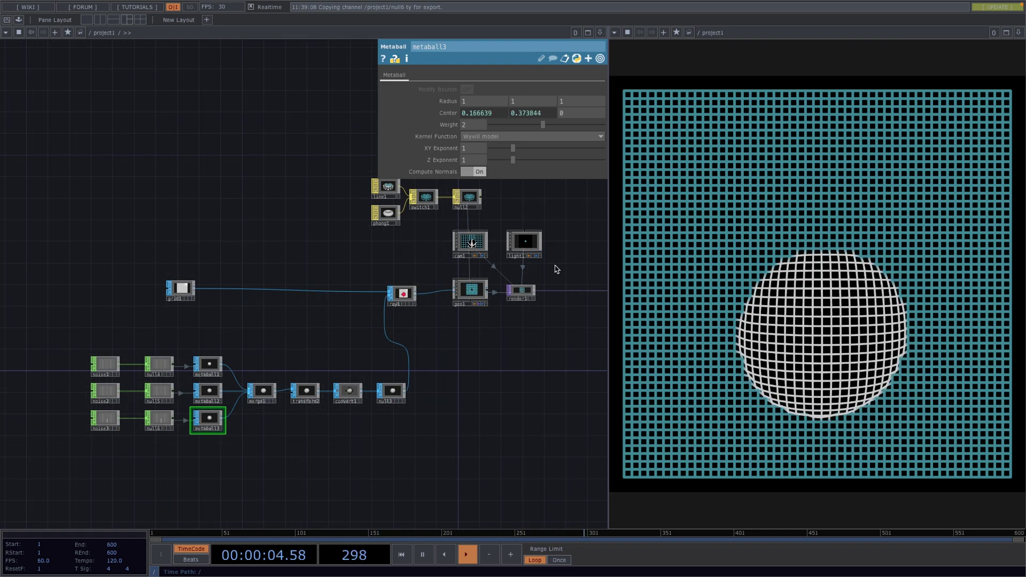
{"action": "left_click", "coordinate": [426, 197]}
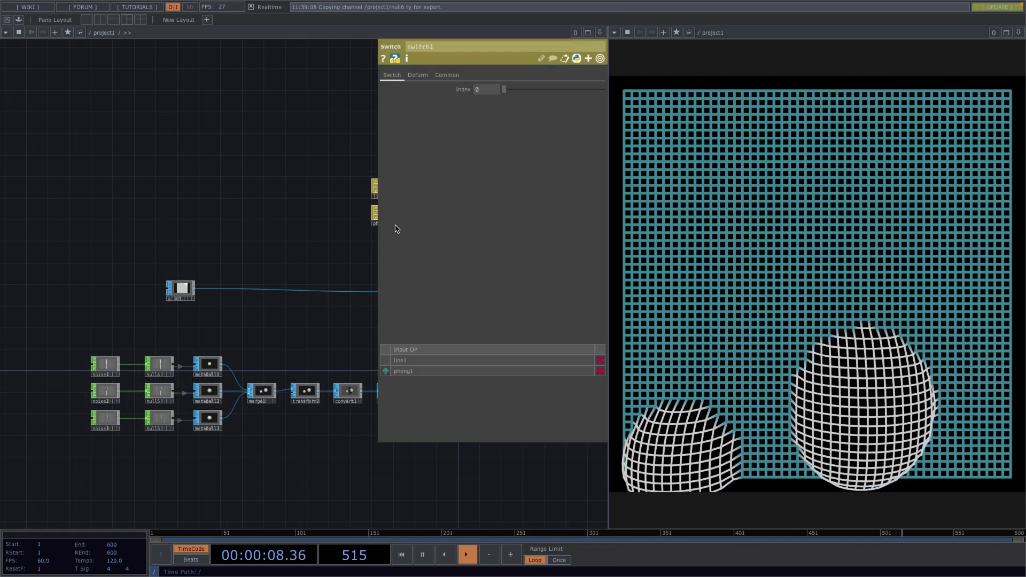
{"action": "type", "text": "1"}
{"action": "key", "text": "Return"}
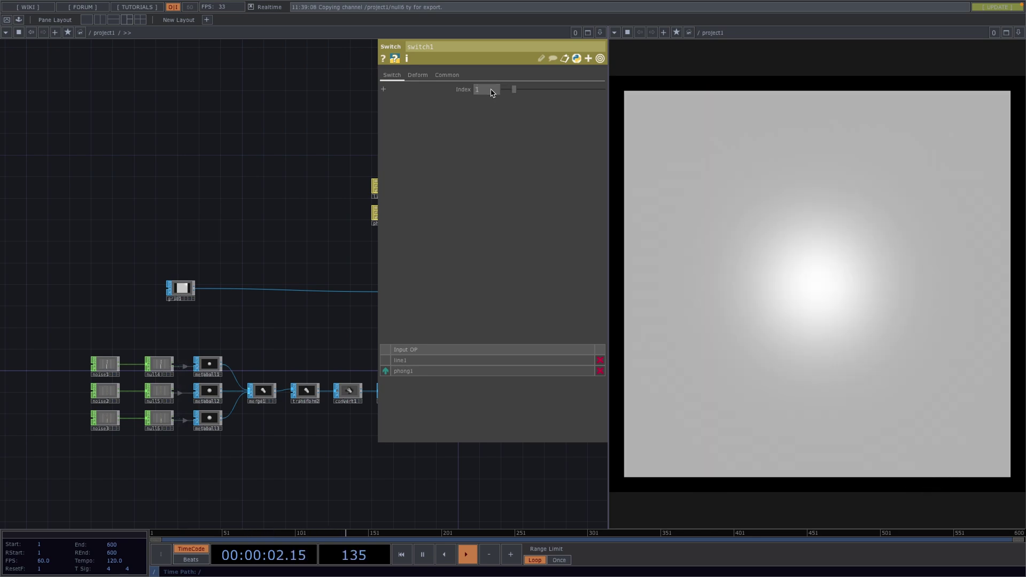
Pan and zoom the network to show convert1, null3 and the switch and render chain.
{"action": "left_click_drag", "start_coordinate": [353, 311], "coordinate": [206, 288]}
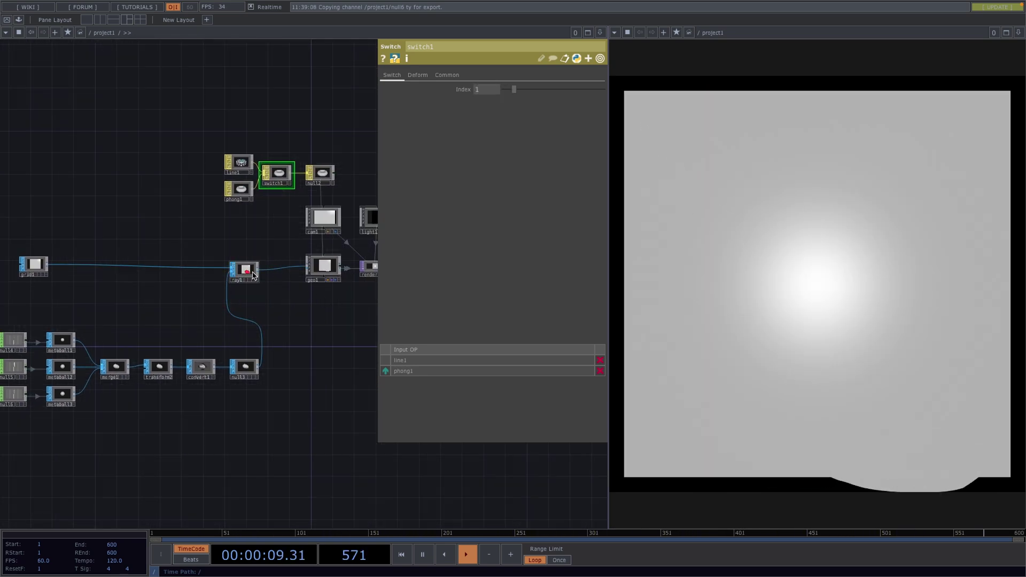
{"action": "scroll", "coordinate": [253, 275], "scroll_direction": "up", "scroll_amount": 5}
{"action": "scroll", "coordinate": [243, 402], "scroll_direction": "down", "scroll_amount": 3}
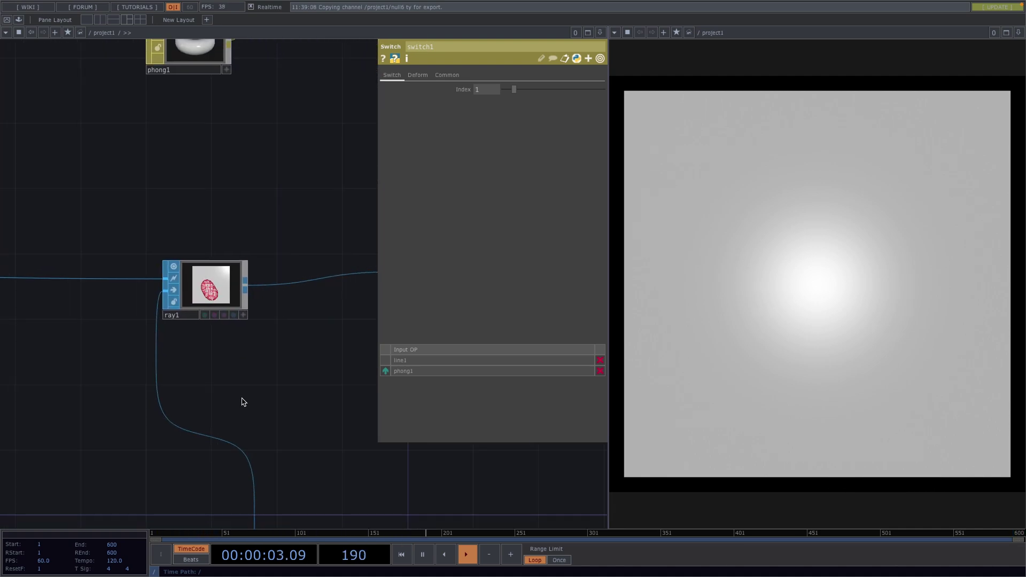
{"action": "left_click_drag", "start_coordinate": [241, 398], "coordinate": [320, 298]}
{"action": "scroll", "coordinate": [225, 414], "scroll_direction": "down", "scroll_amount": 2}
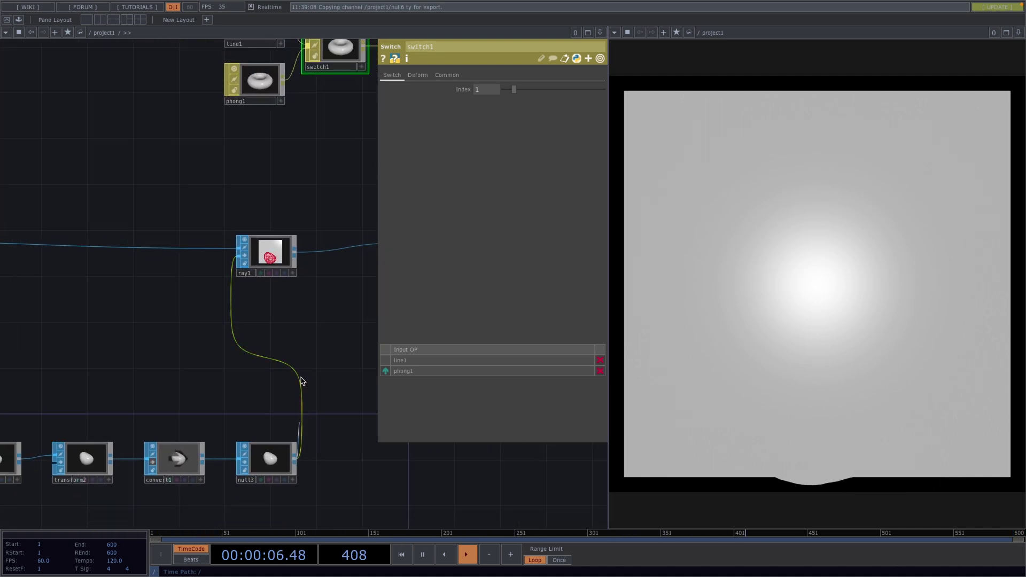
{"action": "scroll", "coordinate": [292, 320], "scroll_direction": "down", "scroll_amount": 2}
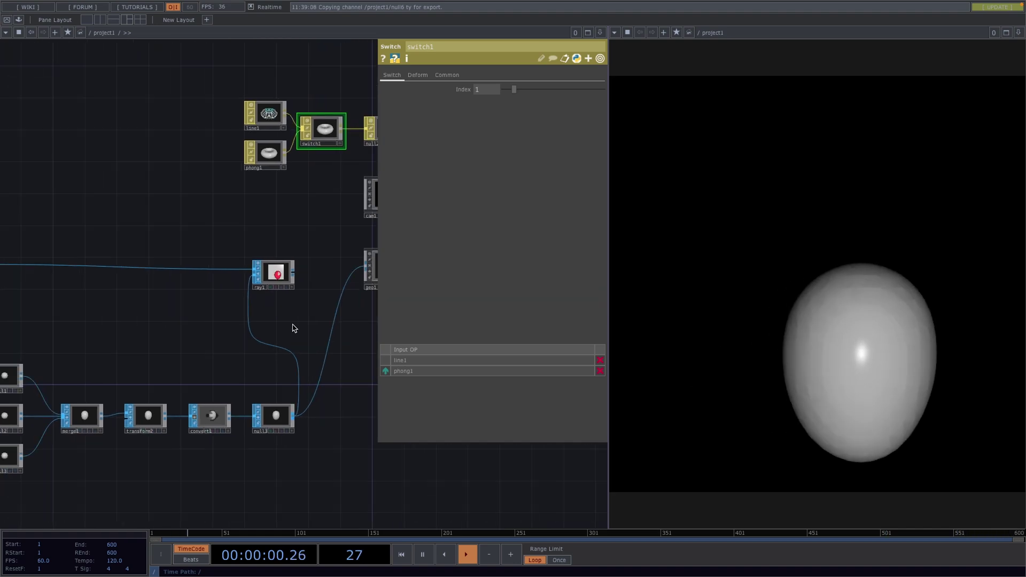
{"action": "left_click_drag", "start_coordinate": [291, 325], "coordinate": [187, 311]}
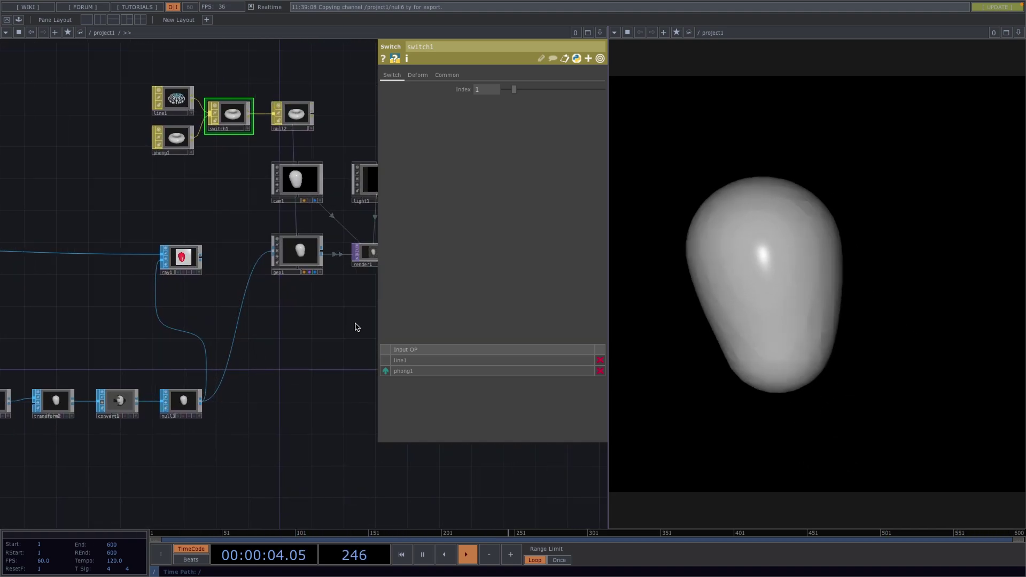
Insert a Switch, switch2, on the null3-to-geo1 wire.
{"action": "right_click", "coordinate": [233, 335]}
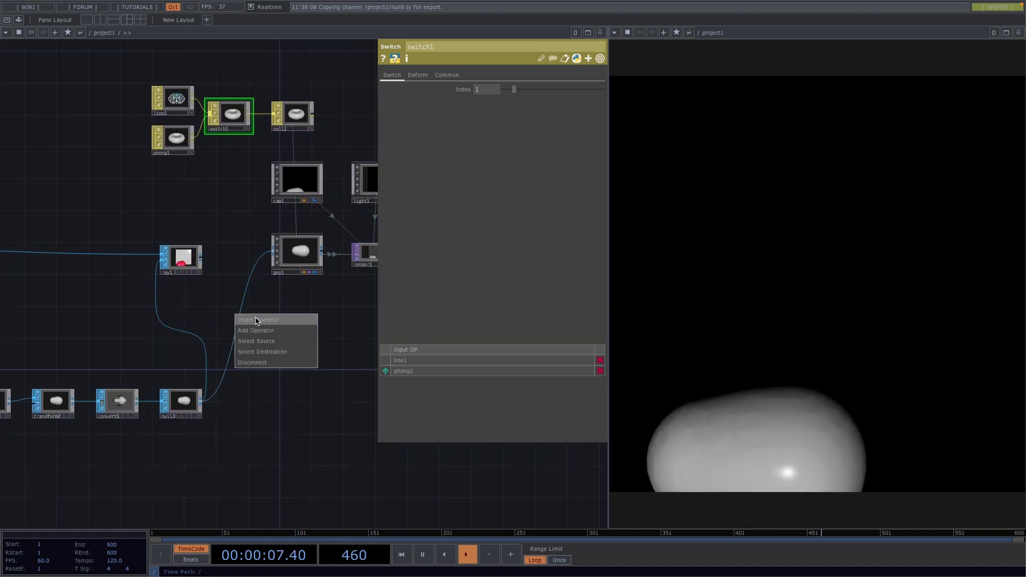
{"action": "left_click", "coordinate": [256, 321]}
{"action": "type", "text": "sw"}
{"action": "left_click", "coordinate": [273, 384]}
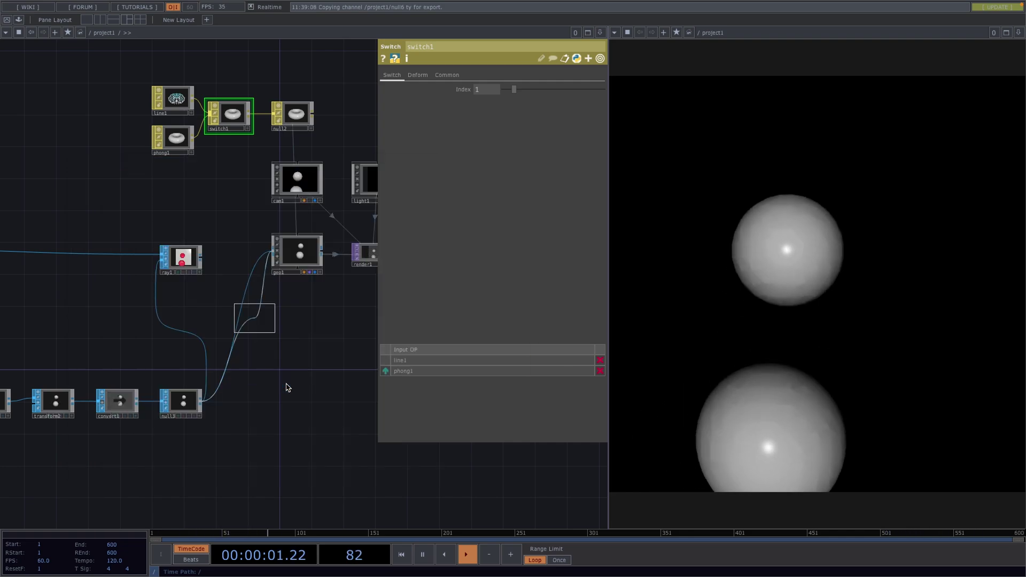
{"action": "left_click", "coordinate": [252, 323]}
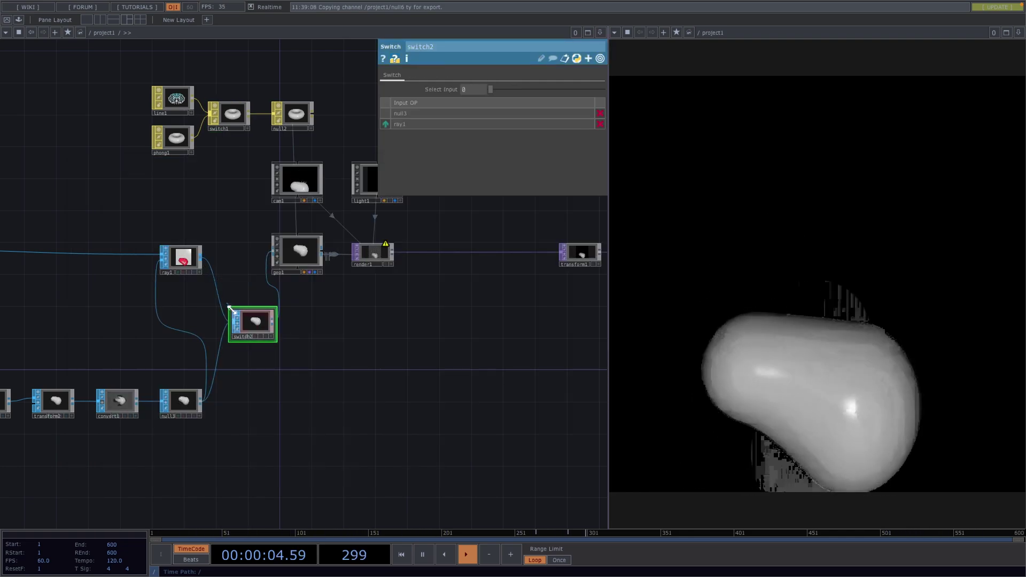
Reorder switch2's inputs so ray1 comes first, with input 1 selected.
{"action": "left_click", "coordinate": [386, 125]}
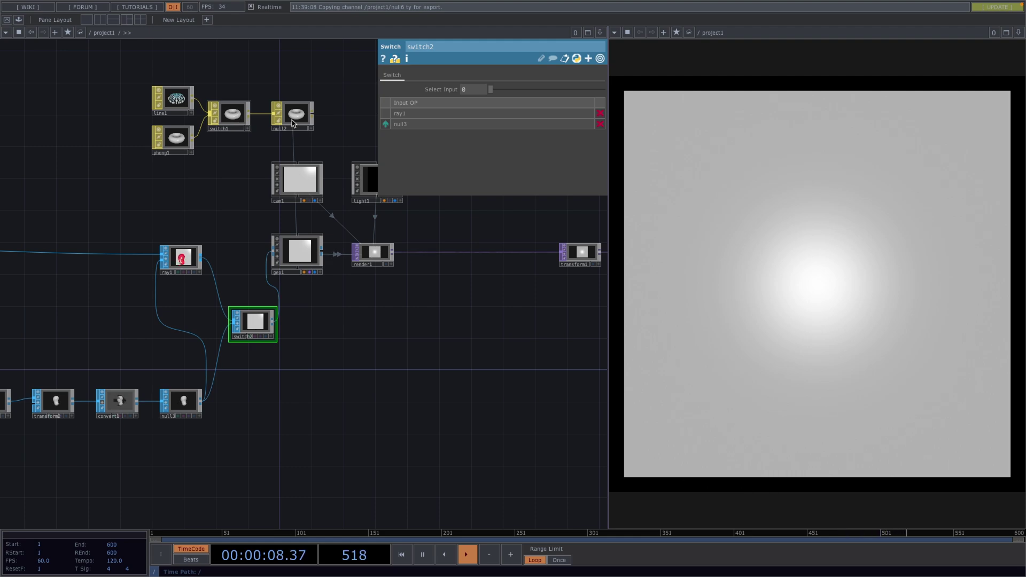
{"action": "left_click", "coordinate": [242, 114]}
{"action": "left_click", "coordinate": [254, 321]}
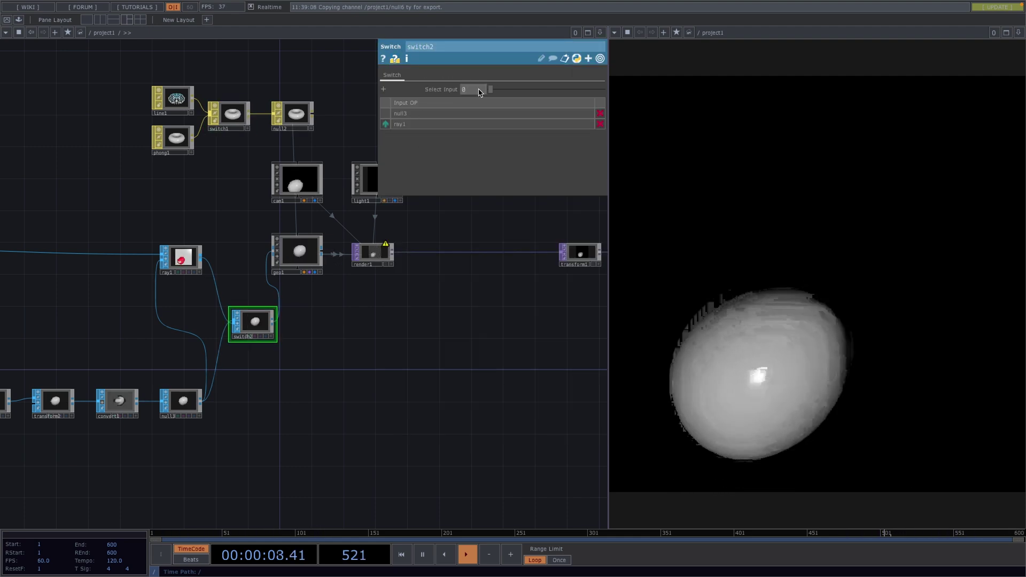
{"action": "type", "text": "1"}
{"action": "key", "text": "Return"}
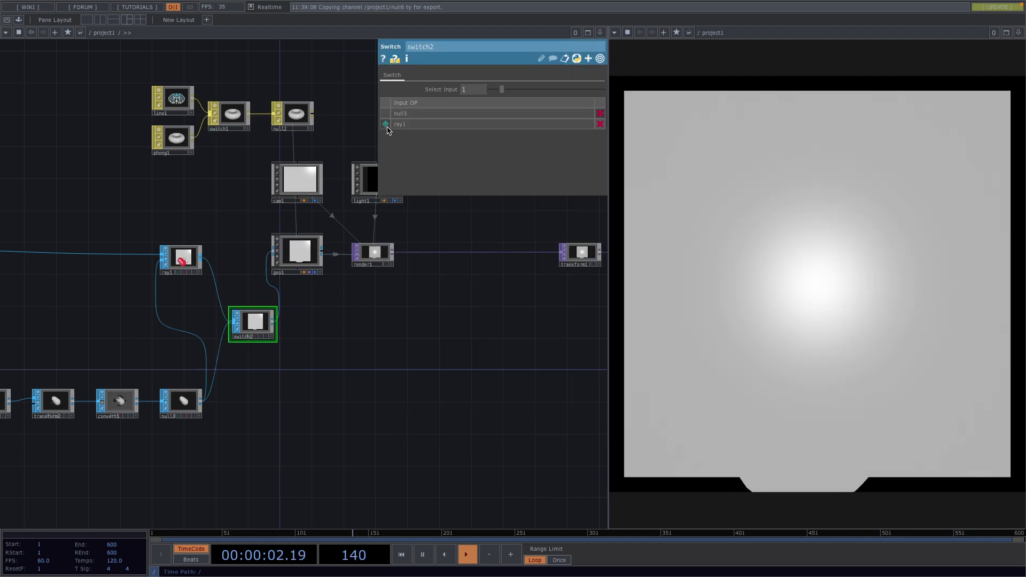
{"action": "left_click_drag", "start_coordinate": [385, 124], "coordinate": [396, 109]}
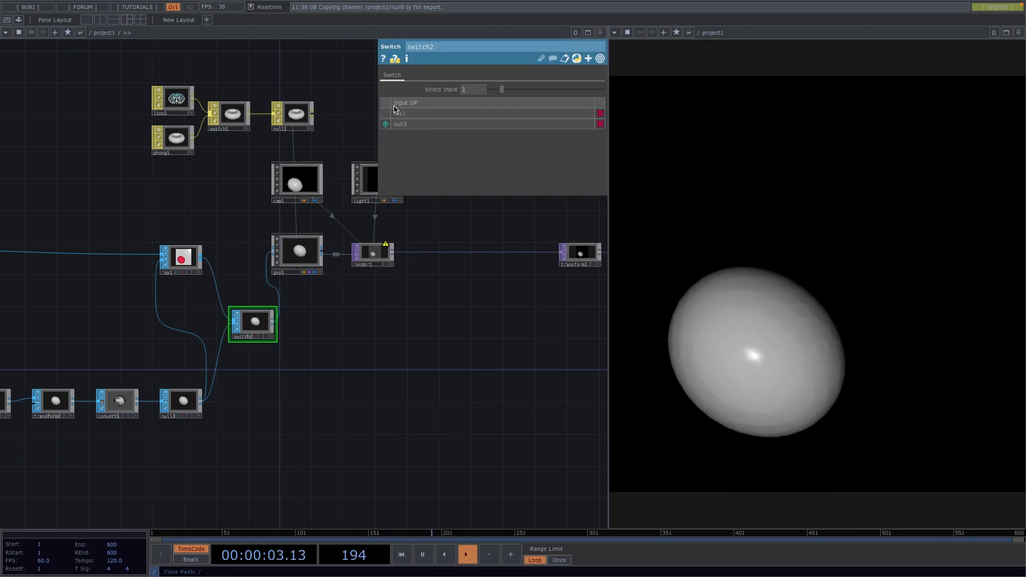
Link switch2's Select Input to switch1's Index via a pasted reference.
{"action": "left_click", "coordinate": [225, 119]}
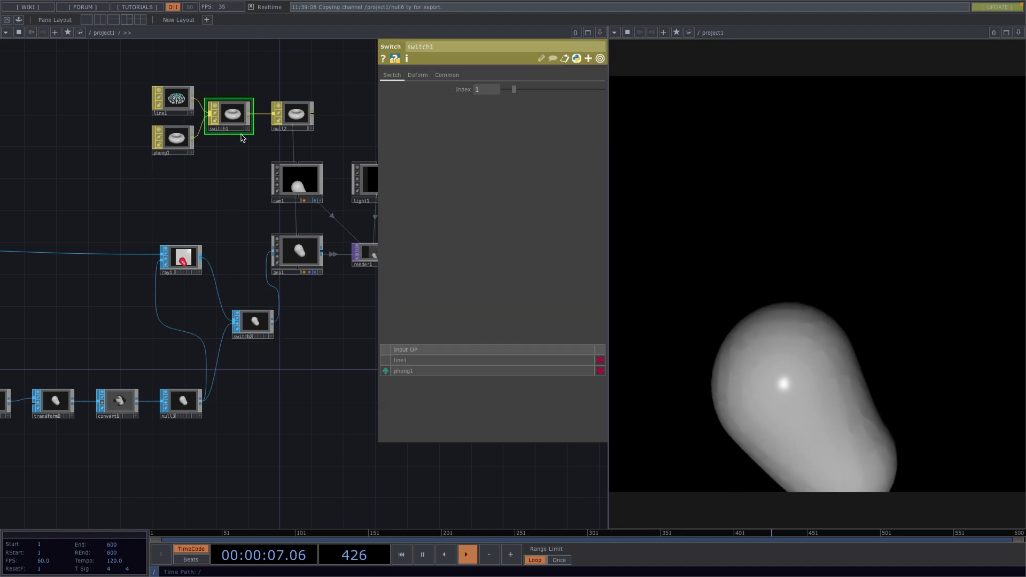
{"action": "right_click", "coordinate": [463, 89]}
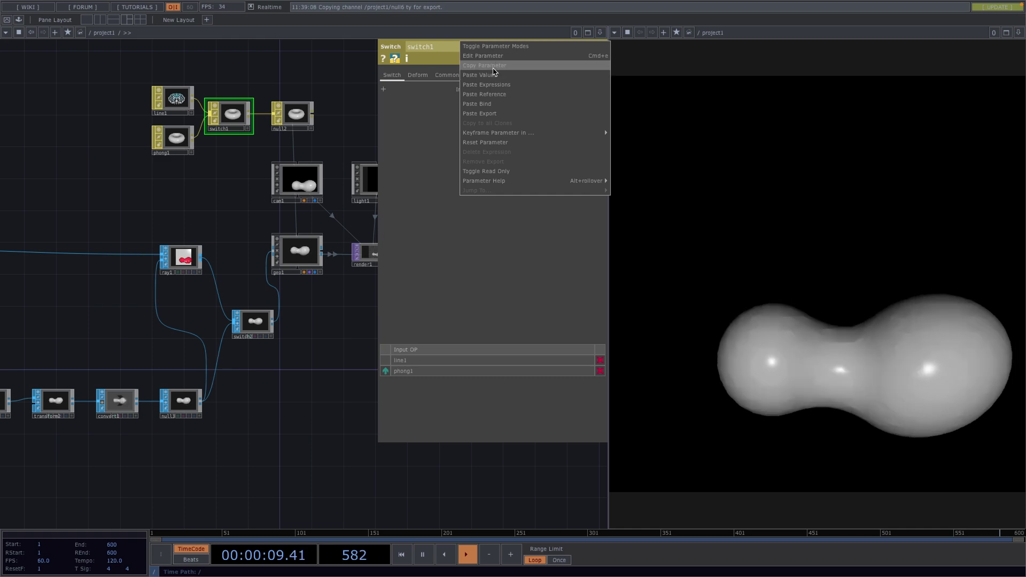
{"action": "left_click", "coordinate": [492, 66]}
{"action": "left_click", "coordinate": [258, 331]}
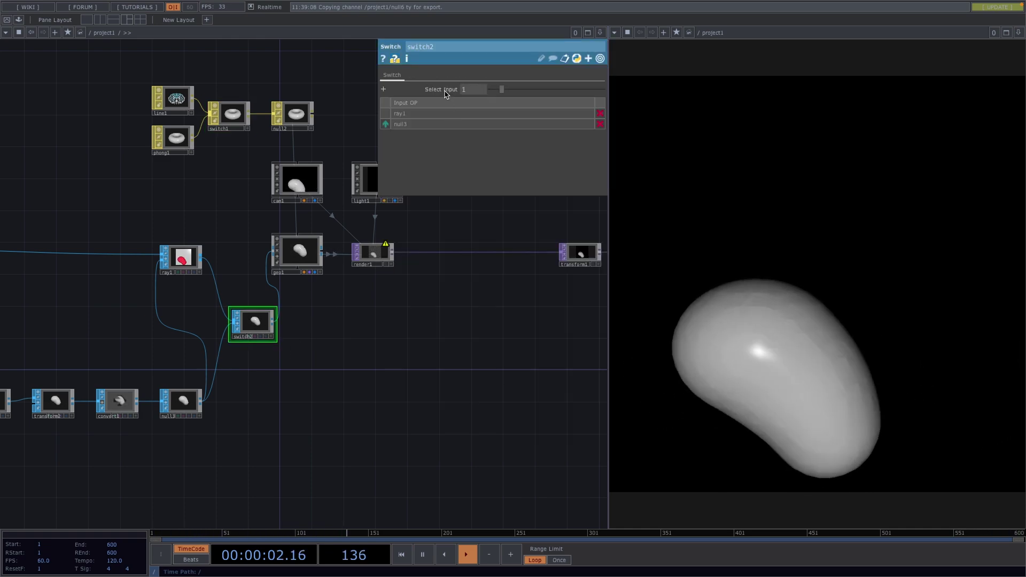
{"action": "right_click", "coordinate": [463, 89]}
{"action": "left_click", "coordinate": [492, 94]}
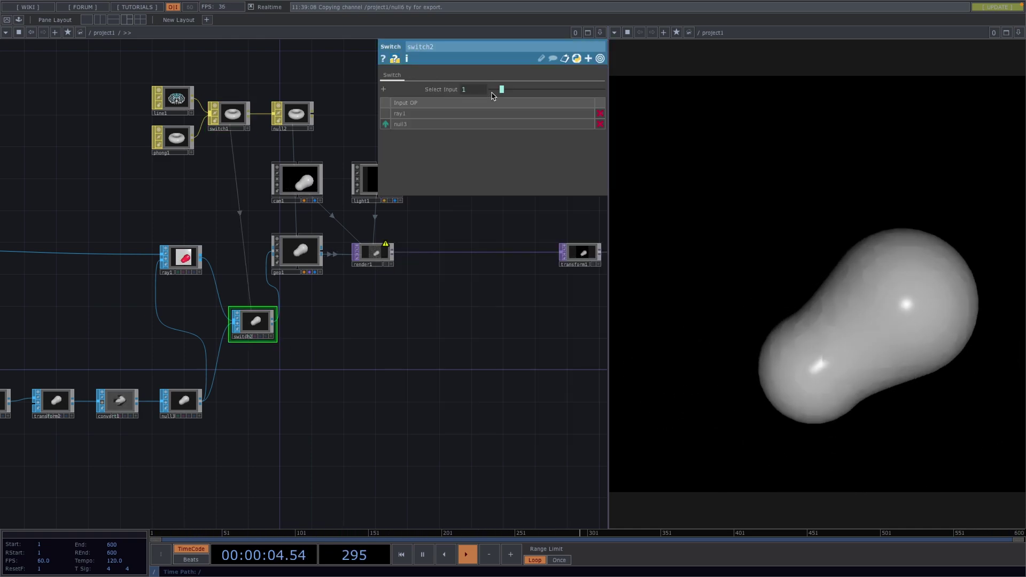
Test the link by setting switch1's Index to 0, then back to 1.
{"action": "left_click", "coordinate": [230, 113]}
{"action": "left_click", "coordinate": [483, 90]}
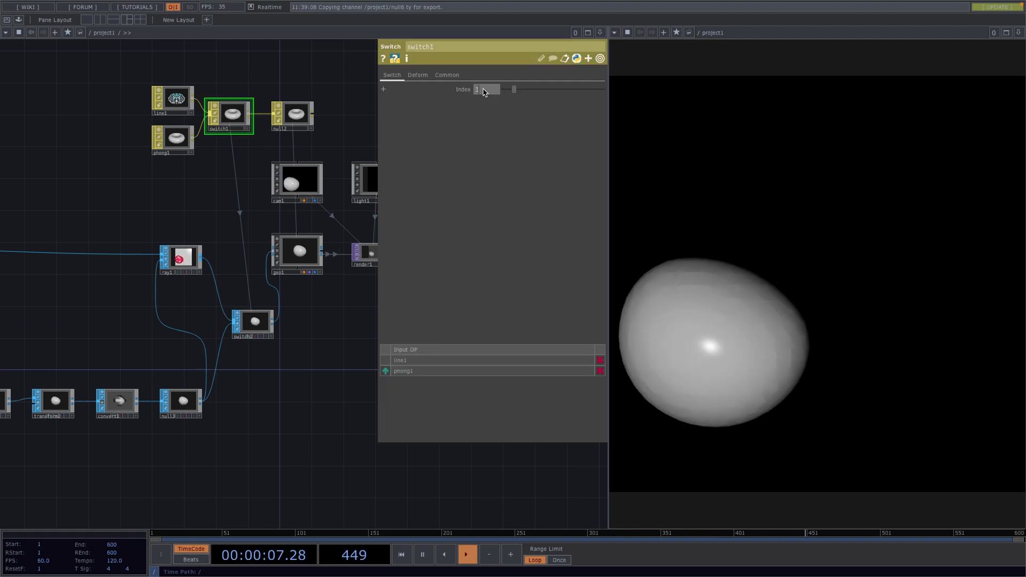
{"action": "type", "text": "0"}
{"action": "key", "text": "Return"}
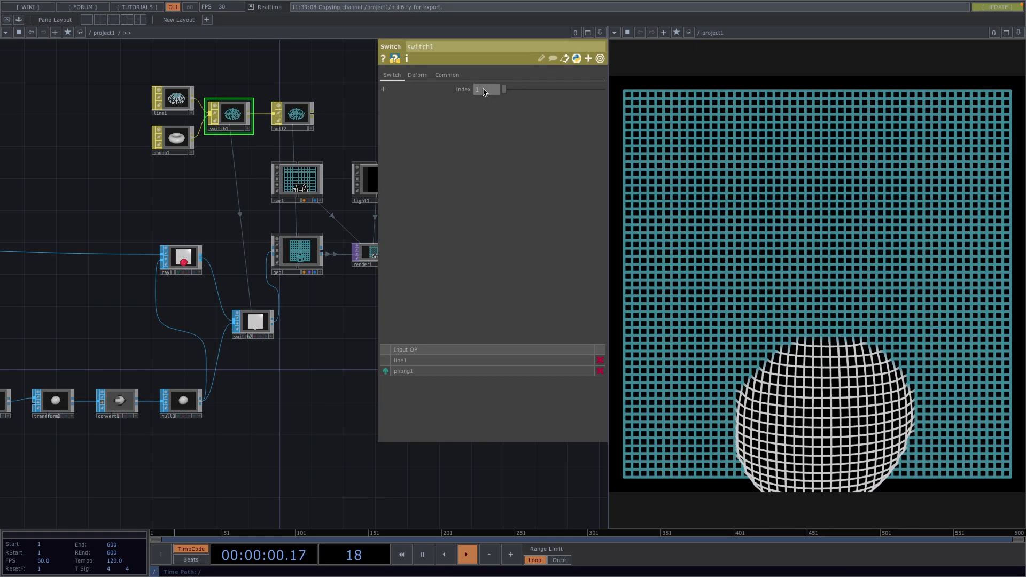
{"action": "left_click", "coordinate": [484, 89]}
{"action": "type", "text": "1"}
{"action": "key", "text": "Return"}
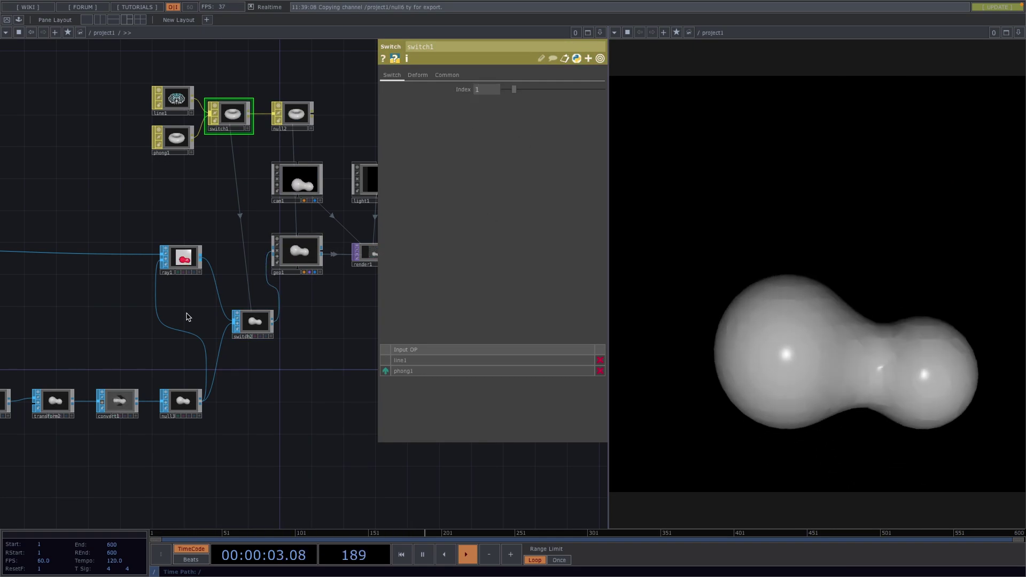
Nudge ray1 slightly up and bring convert1 into view.
{"action": "left_click_drag", "start_coordinate": [187, 316], "coordinate": [222, 284]}
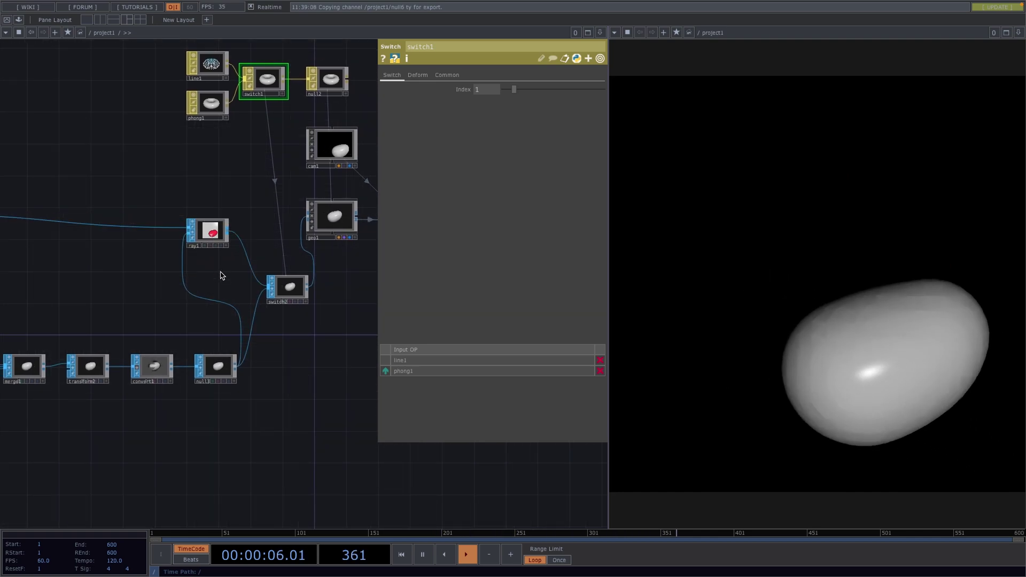
{"action": "left_click_drag", "start_coordinate": [214, 234], "coordinate": [215, 219]}
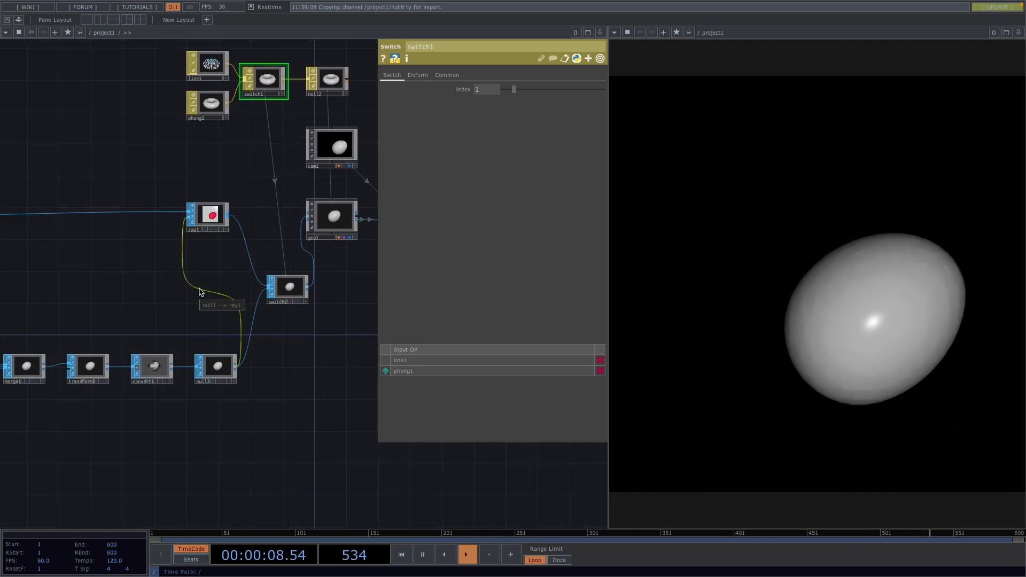
{"action": "left_click_drag", "start_coordinate": [206, 311], "coordinate": [294, 288]}
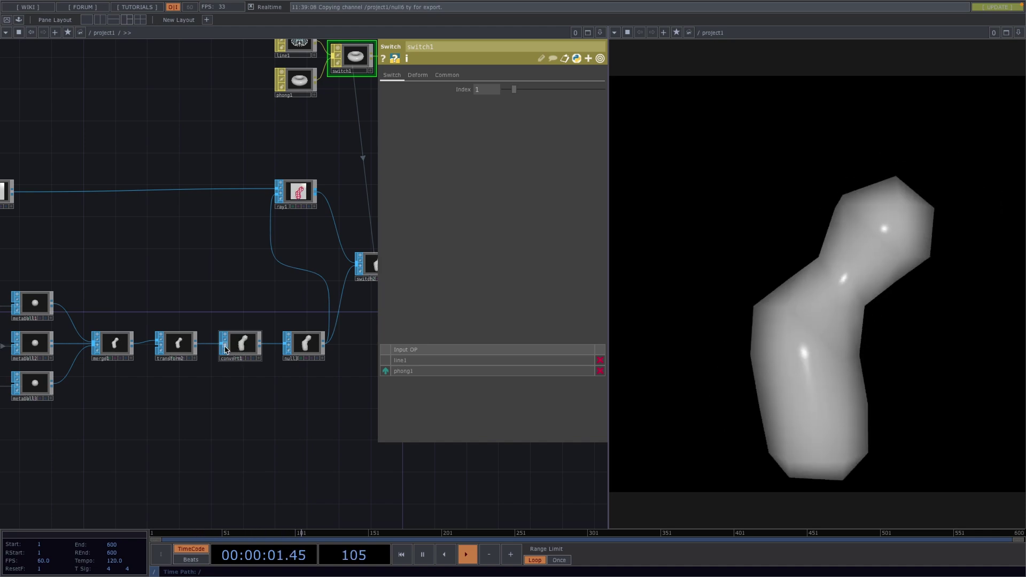
{"action": "scroll", "coordinate": [259, 362], "scroll_direction": "up", "scroll_amount": 2}
{"action": "scroll", "coordinate": [259, 365], "scroll_direction": "up", "scroll_amount": 2}
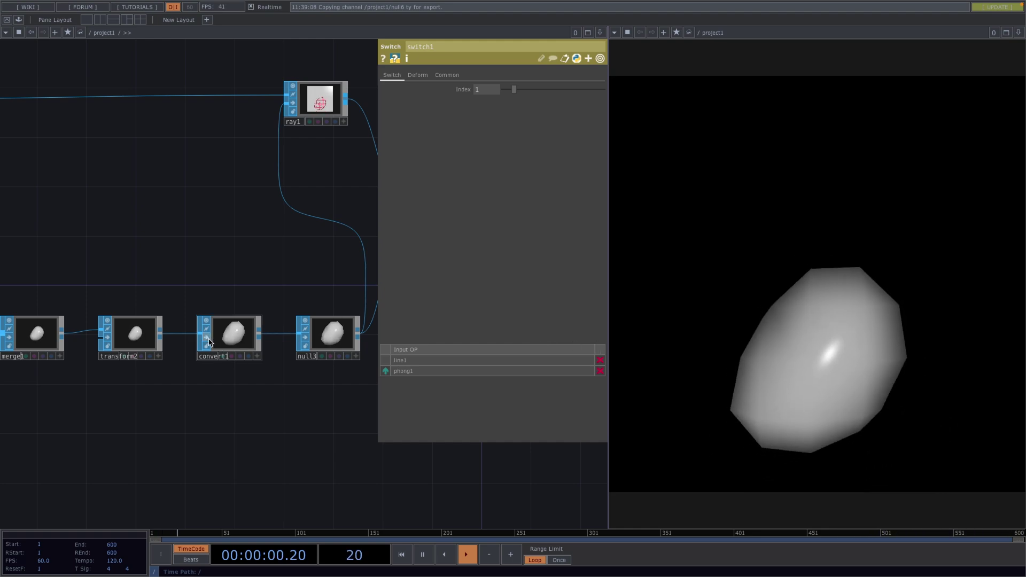
Raise convert1's U and V detail from 0.5 to about 2.39 and 2.35.
{"action": "left_click", "coordinate": [231, 328]}
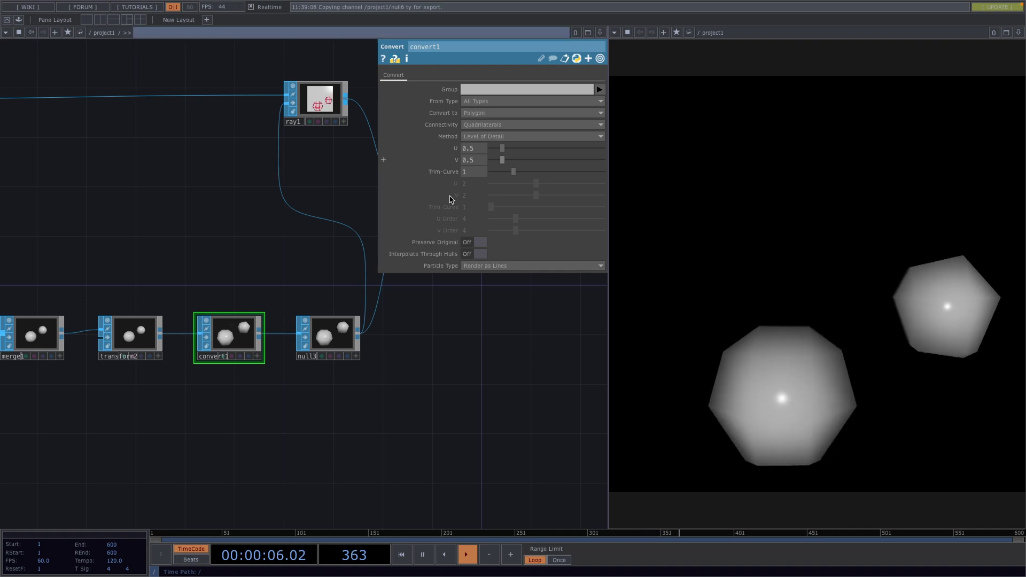
{"action": "left_click_drag", "start_coordinate": [503, 148], "coordinate": [558, 158]}
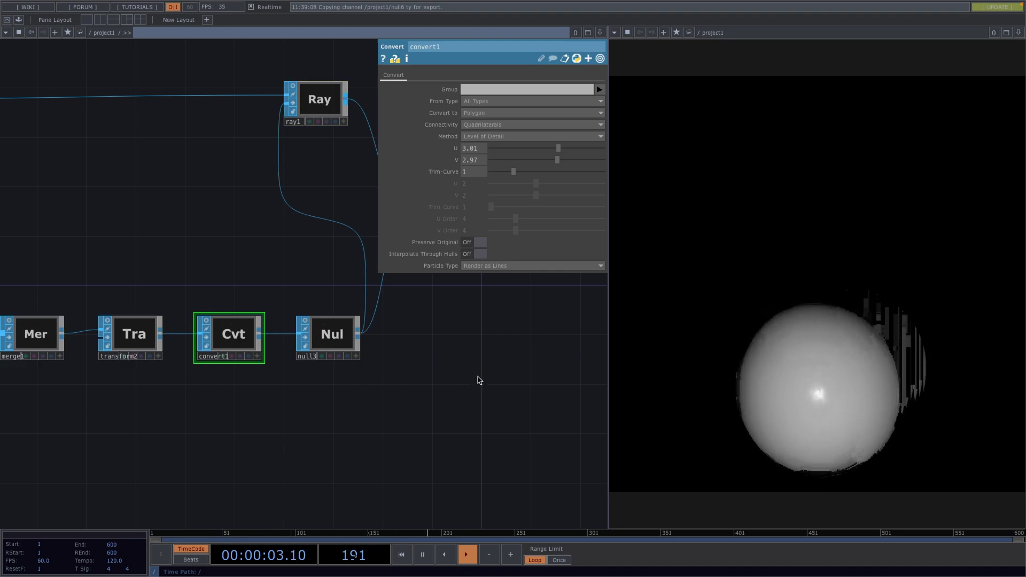
{"action": "mouse_move", "coordinate": [560, 149]}
{"action": "left_mouse_down"}
{"action": "mouse_move", "coordinate": [545, 149]}
{"action": "mouse_move", "coordinate": [543, 160]}
{"action": "left_mouse_up"}
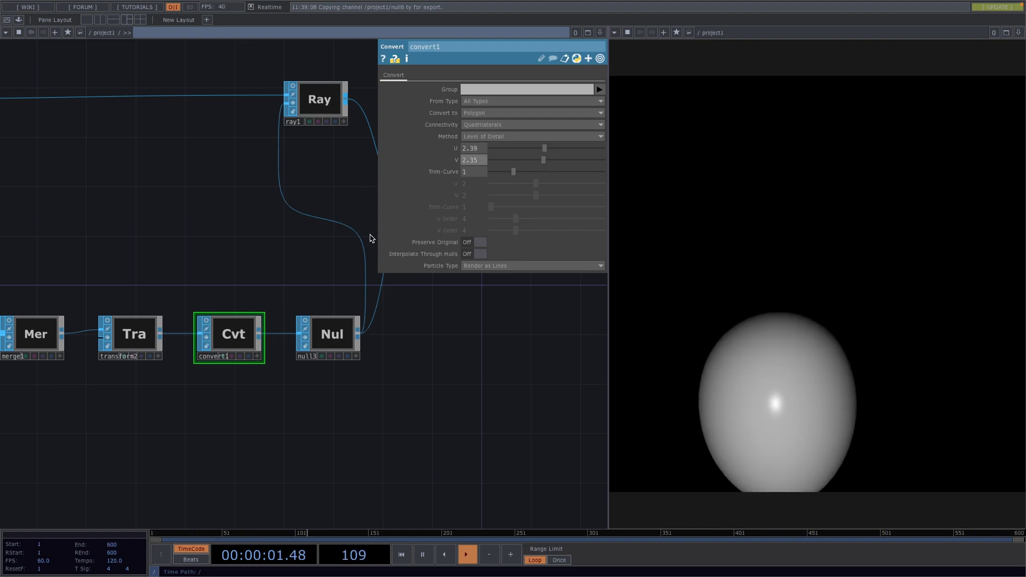
Set switch1's Index to 0 to show the wireframe grid again.
{"action": "scroll", "coordinate": [490, 404], "scroll_direction": "down", "scroll_amount": 1}
{"action": "scroll", "coordinate": [490, 403], "scroll_direction": "down", "scroll_amount": 2}
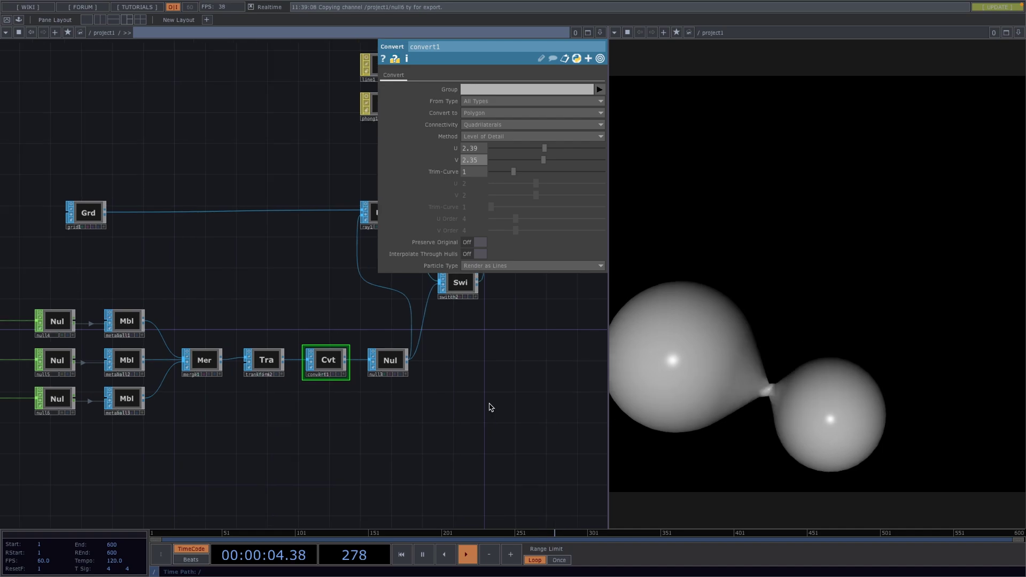
{"action": "scroll", "coordinate": [485, 398], "scroll_direction": "down", "scroll_amount": 2}
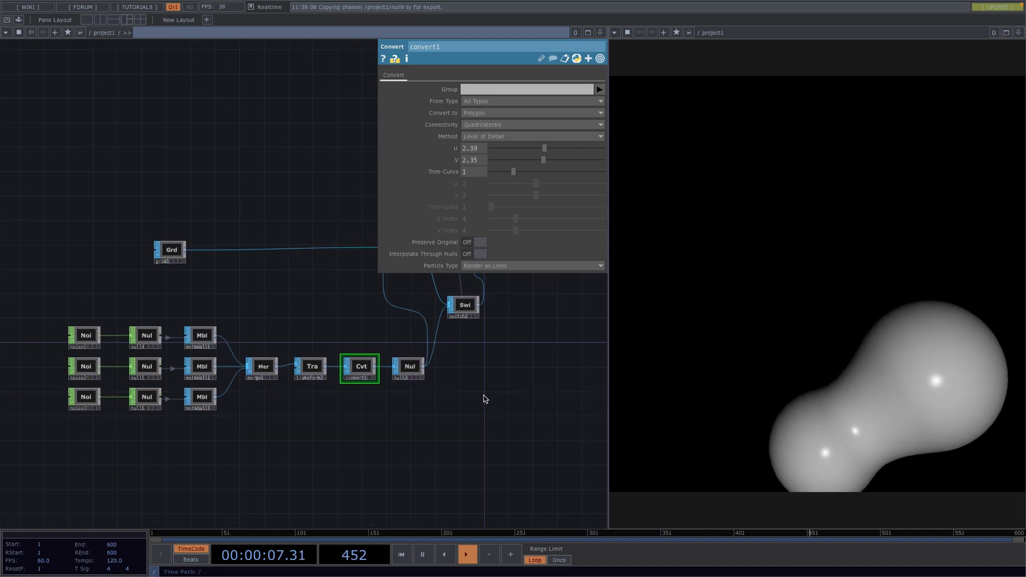
{"action": "left_click_drag", "start_coordinate": [484, 398], "coordinate": [296, 438]}
{"action": "left_click", "coordinate": [254, 187]}
{"action": "left_click", "coordinate": [497, 90]}
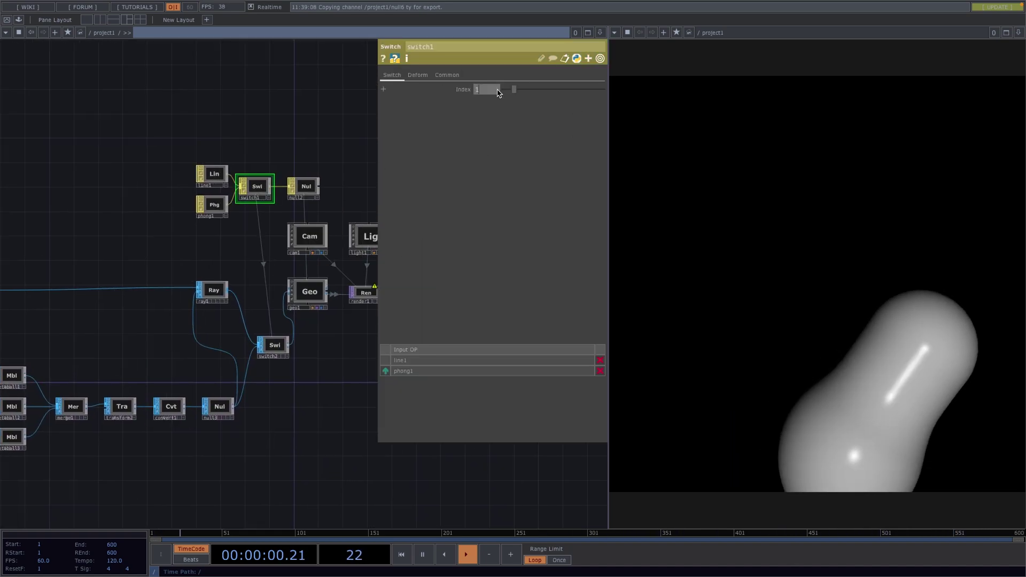
{"action": "type", "text": "0"}
{"action": "key", "text": "Return"}
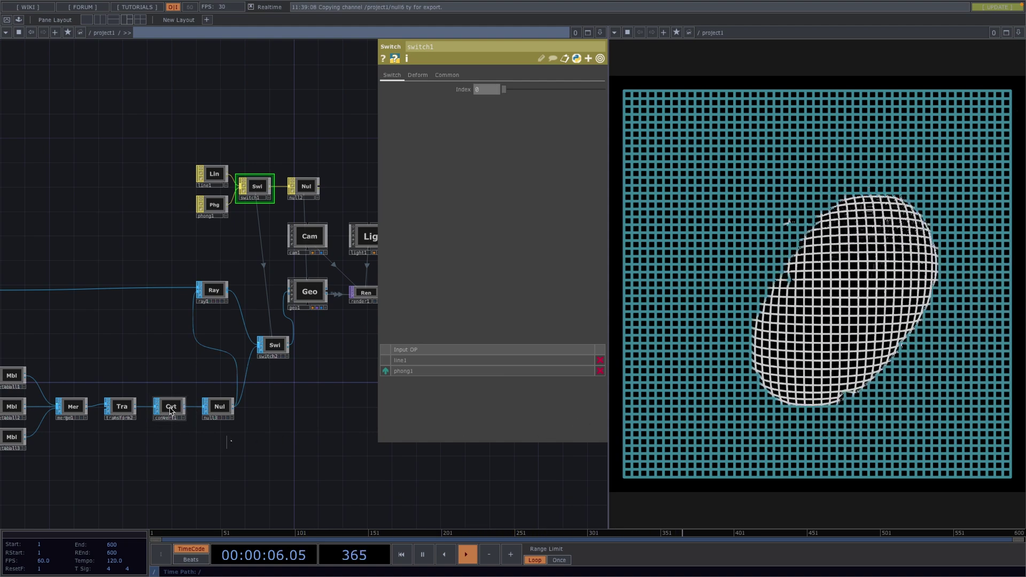
Move convert1 so it sits after null3 and feeds switch2.
{"action": "left_click_drag", "start_coordinate": [211, 439], "coordinate": [187, 421]}
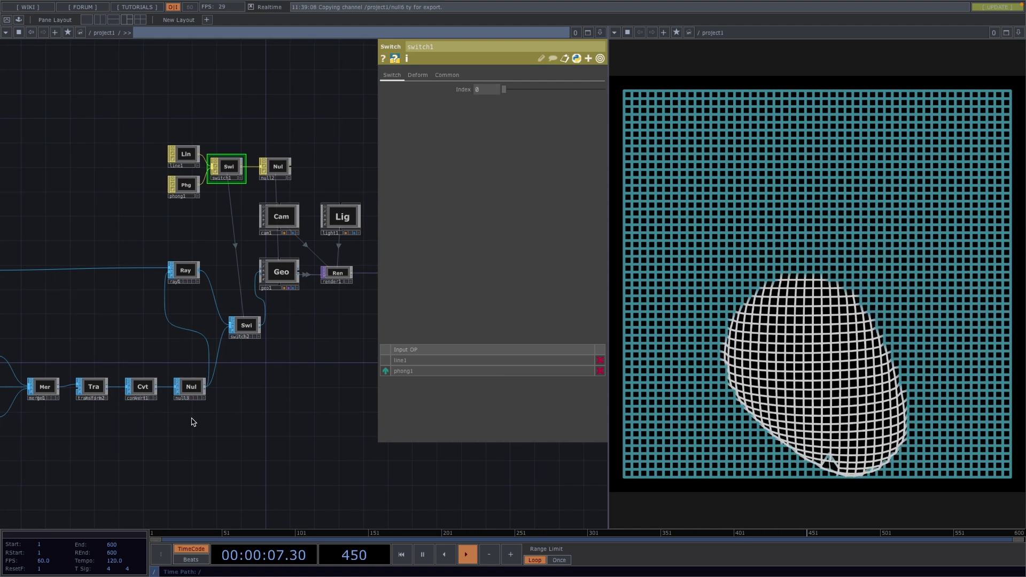
{"action": "left_click", "coordinate": [146, 394]}
{"action": "key", "text": "Delete"}
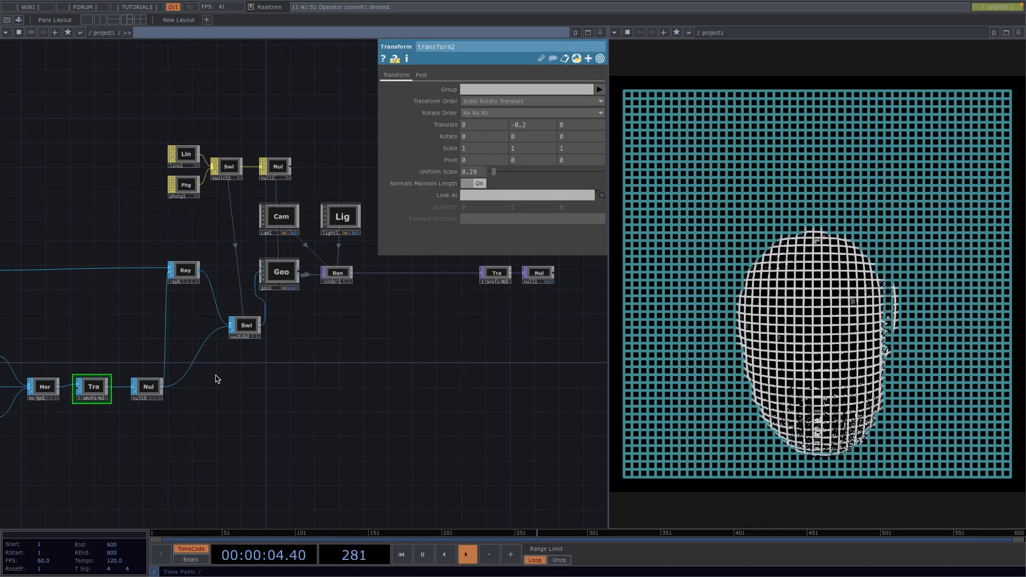
{"action": "key", "text": "ctrl+v"}
{"action": "left_click_drag", "start_coordinate": [206, 411], "coordinate": [196, 351]}
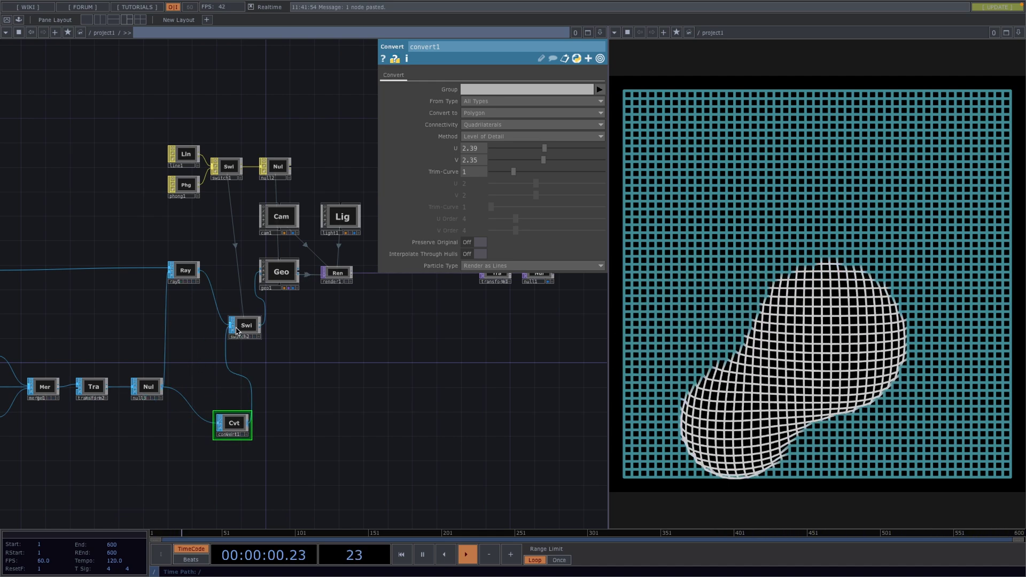
{"action": "left_click_drag", "start_coordinate": [294, 387], "coordinate": [321, 392]}
{"action": "left_click_drag", "start_coordinate": [262, 434], "coordinate": [237, 391]}
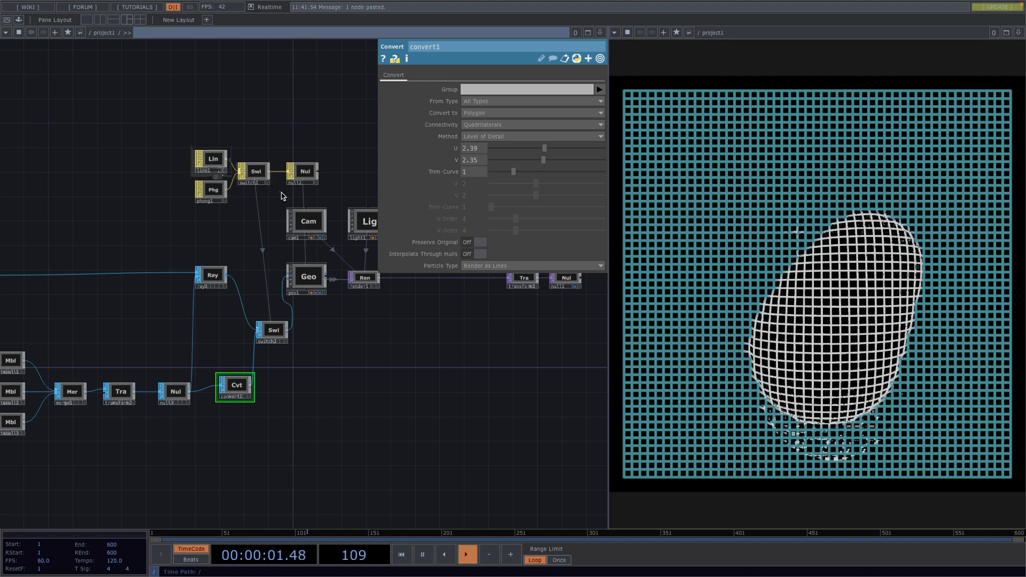
Set switch1's Index to 1 so the render shows the shaded metaball blob, then close its parameters.
{"action": "left_click", "coordinate": [267, 181]}
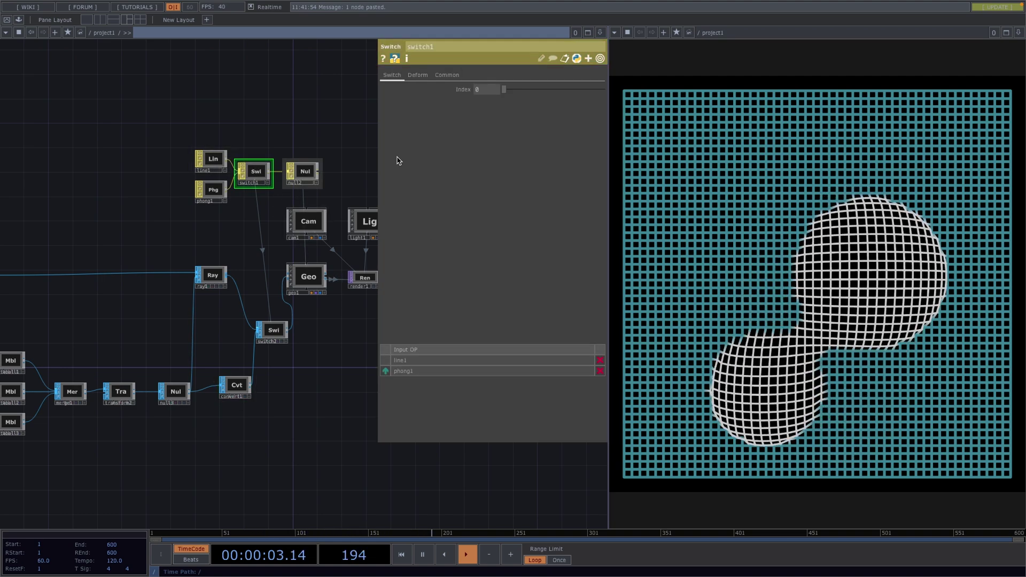
{"action": "type", "text": "1"}
{"action": "key", "text": "Return"}
{"action": "left_click", "coordinate": [486, 93]}
{"action": "type", "text": "0"}
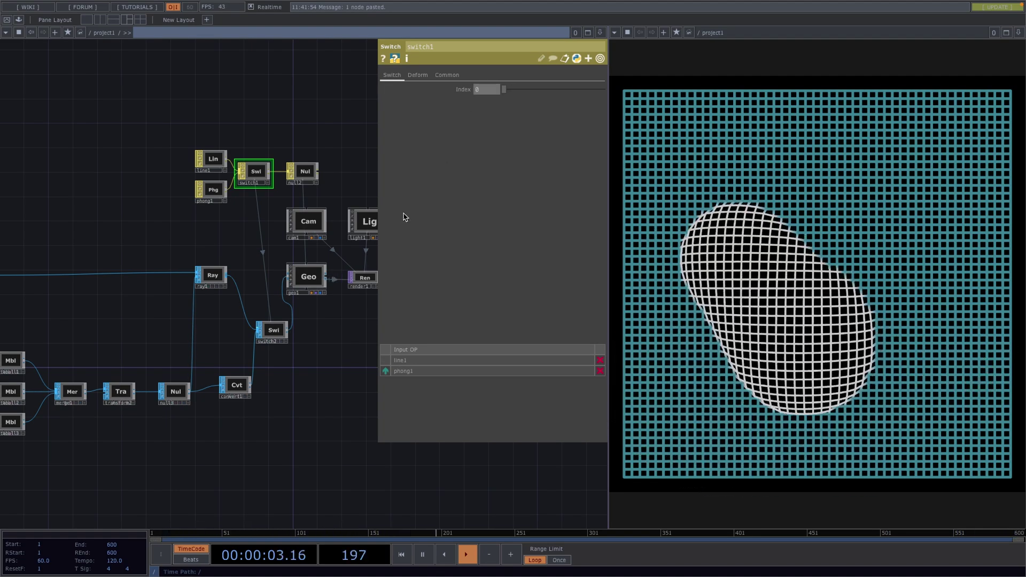
{"action": "left_click", "coordinate": [495, 93]}
{"action": "key", "text": "p"}
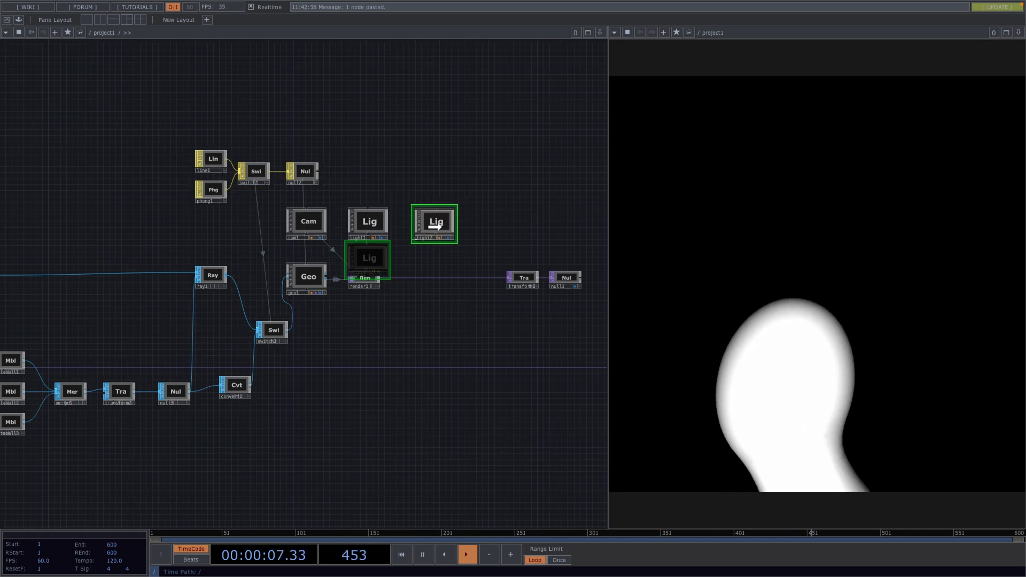
Hide the viewer previews on light1 and light2, leaving light1 selected.
{"action": "scroll", "coordinate": [435, 223], "scroll_direction": "up", "scroll_amount": 5}
{"action": "left_click", "coordinate": [315, 224]}
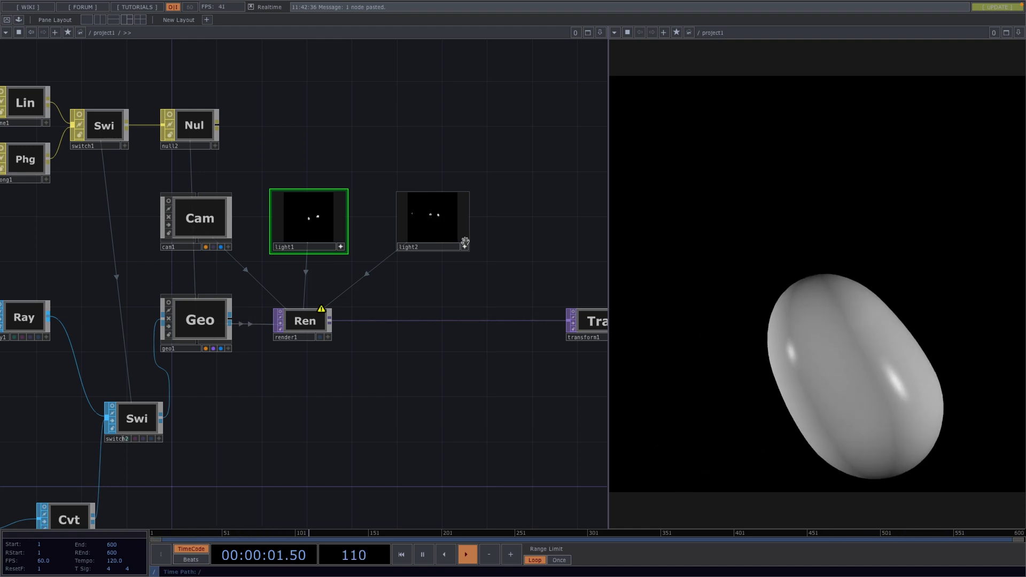
{"action": "left_click", "coordinate": [465, 246]}
{"action": "left_click", "coordinate": [439, 230]}
{"action": "left_click", "coordinate": [341, 246]}
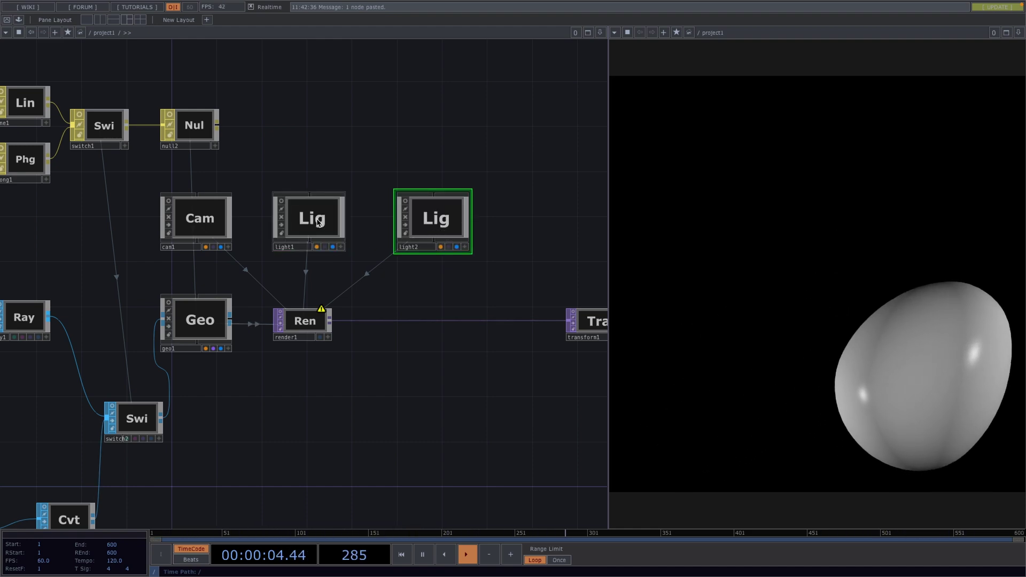
{"action": "left_click", "coordinate": [318, 223]}
On light1's Light page, set the Light Color to cyan.
{"action": "key", "text": "p"}
{"action": "left_click", "coordinate": [444, 76]}
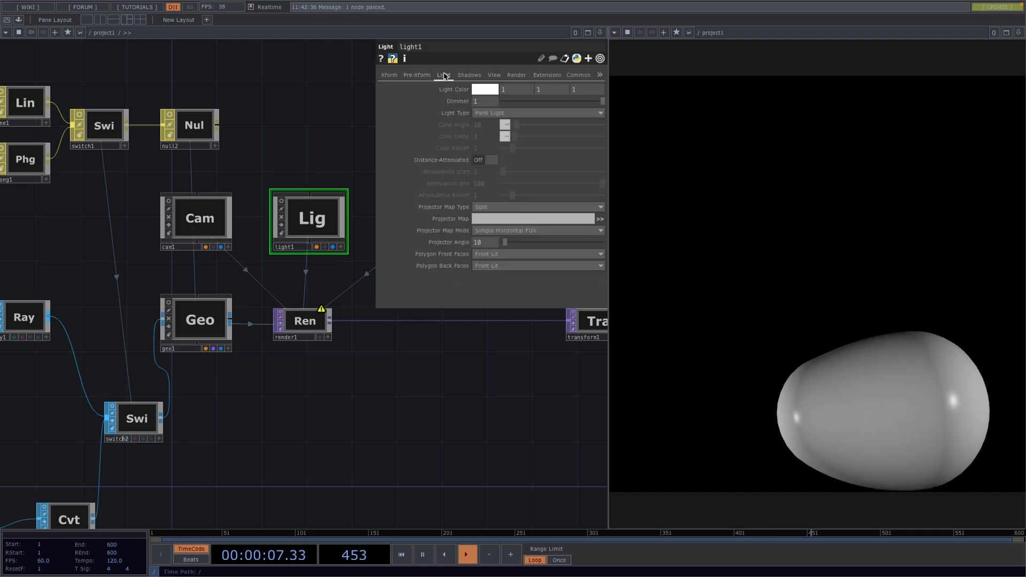
{"action": "left_click", "coordinate": [484, 90]}
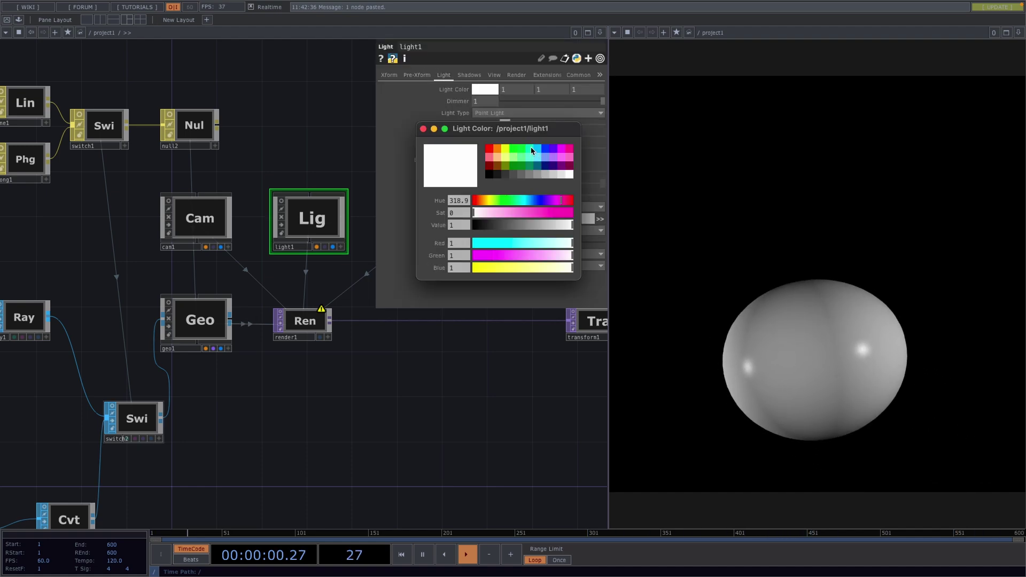
{"action": "left_click", "coordinate": [538, 149]}
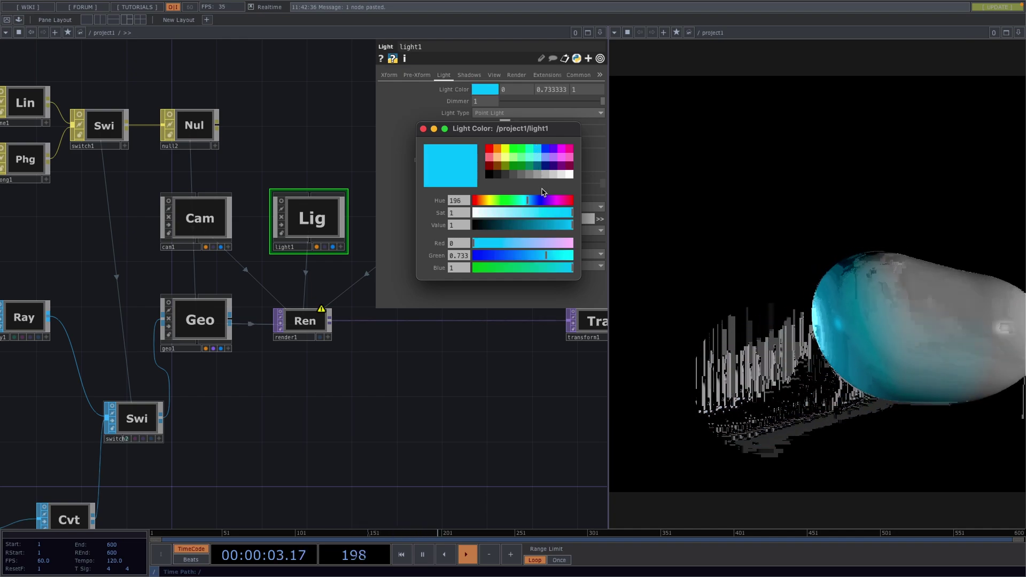
{"action": "left_click", "coordinate": [424, 129]}
Set light2's Light Color to red, then soften it into a pink.
{"action": "left_click_drag", "start_coordinate": [324, 142], "coordinate": [247, 142]}
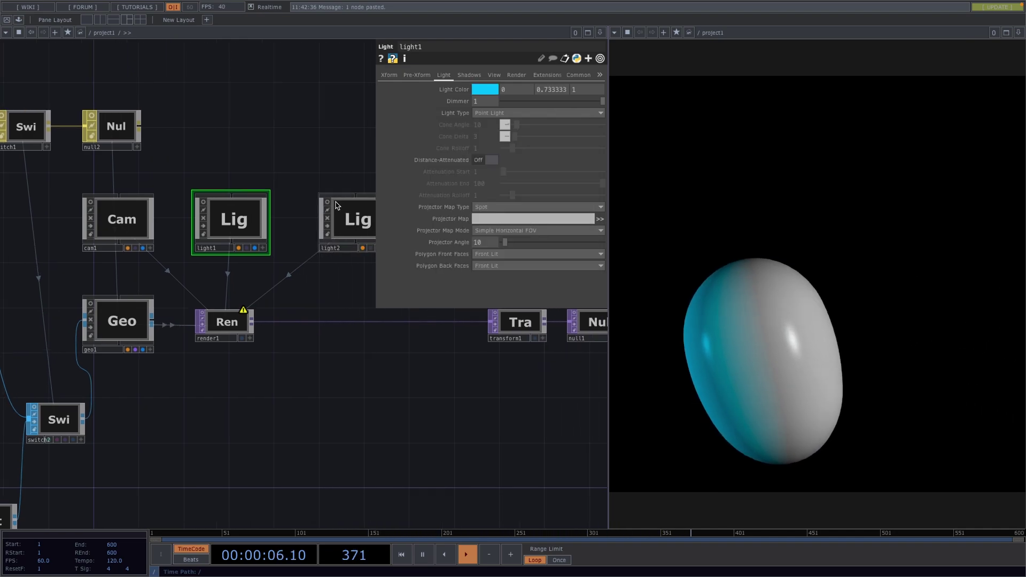
{"action": "left_click", "coordinate": [347, 219]}
{"action": "left_click", "coordinate": [442, 75]}
{"action": "left_click", "coordinate": [484, 90]}
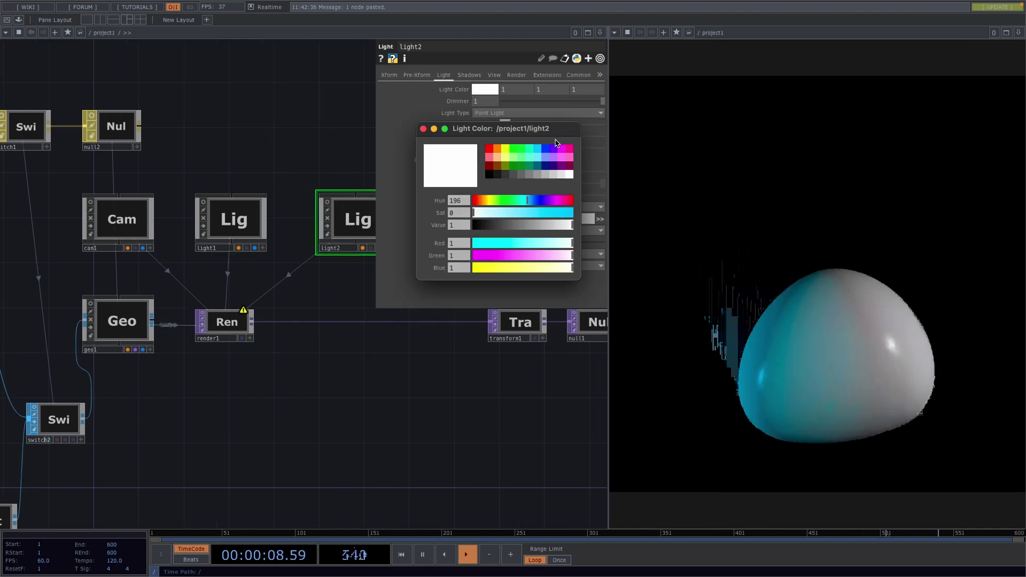
{"action": "left_click", "coordinate": [488, 149]}
{"action": "left_click_drag", "start_coordinate": [547, 215], "coordinate": [503, 213]}
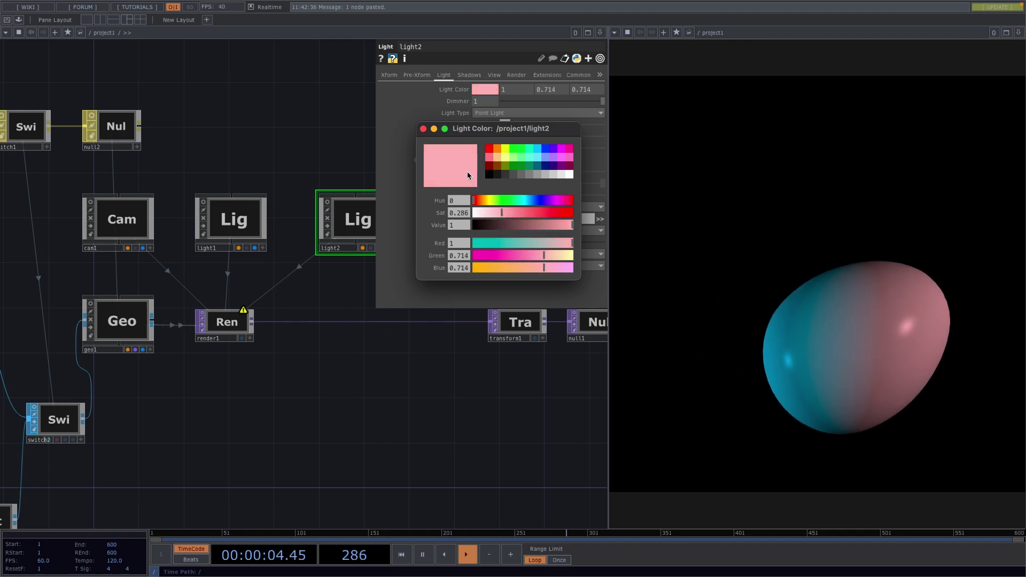
{"action": "left_click", "coordinate": [423, 129]}
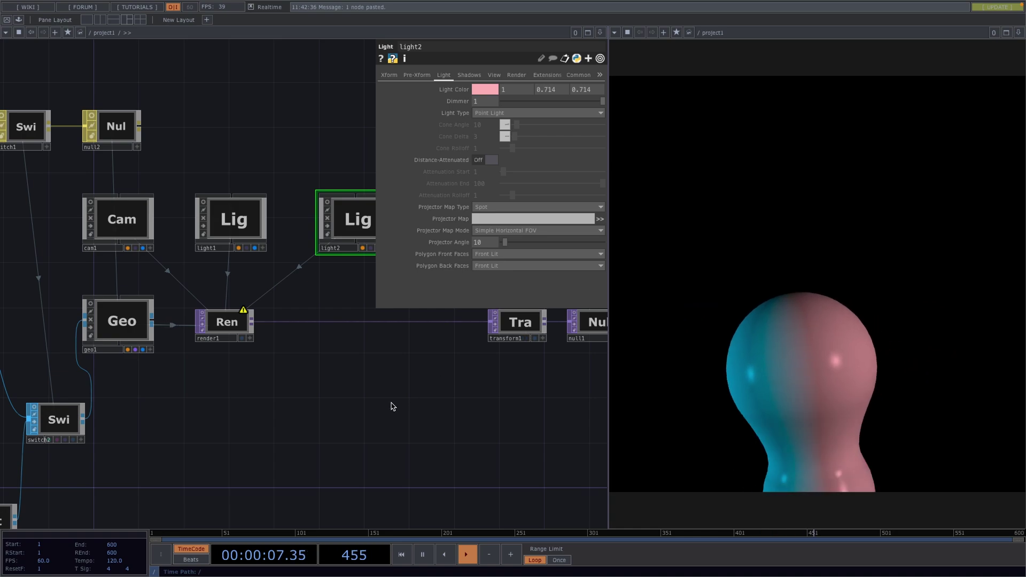
{"action": "scroll", "coordinate": [391, 404], "scroll_direction": "down", "scroll_amount": 2}
Bring the metaball chain into view, then box-select the grid and metaball nodes and move them up-left.
{"action": "key", "text": "p"}
{"action": "scroll", "coordinate": [391, 403], "scroll_direction": "down", "scroll_amount": 3}
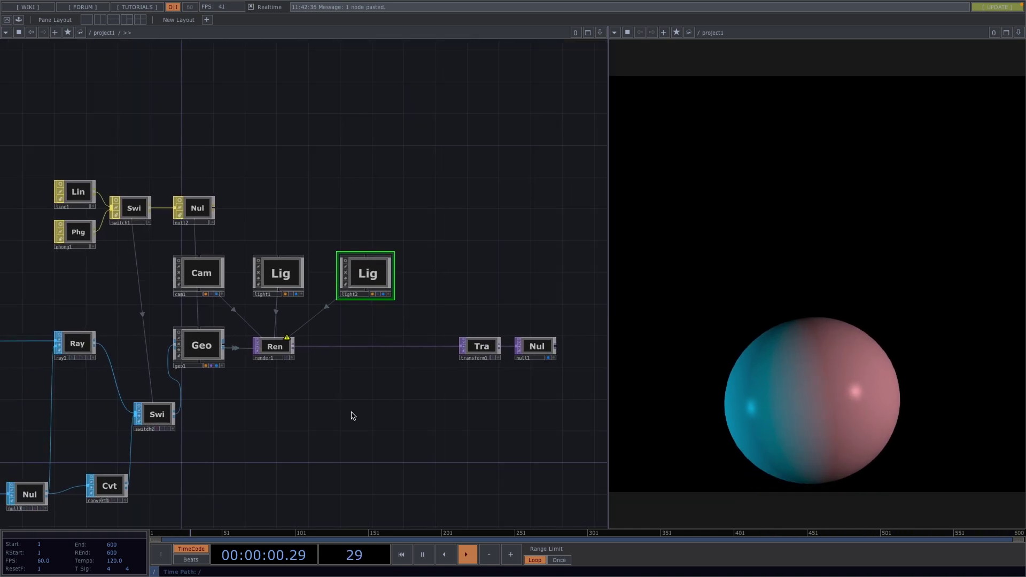
{"action": "left_click_drag", "start_coordinate": [350, 412], "coordinate": [416, 380]}
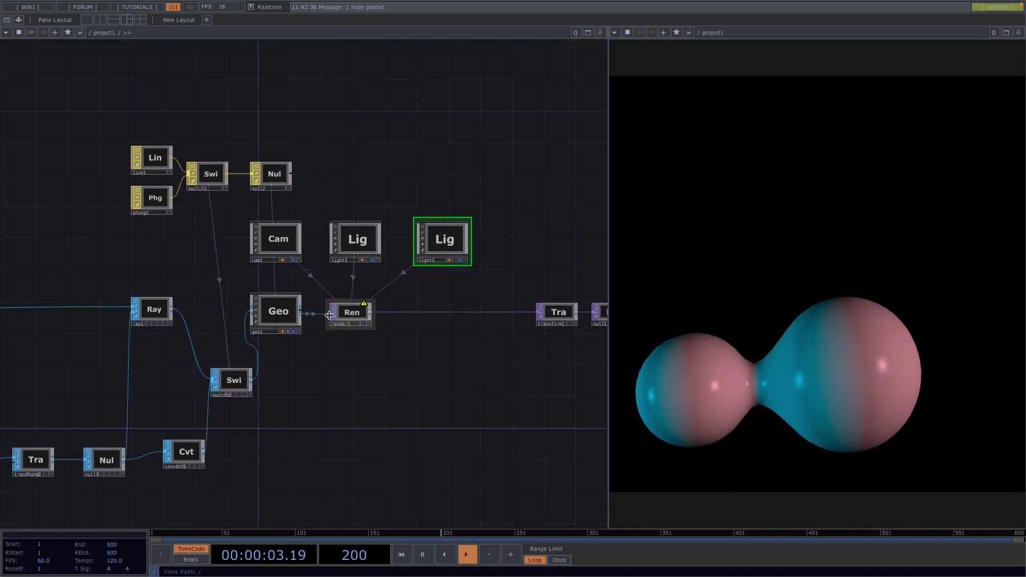
{"action": "scroll", "coordinate": [356, 357], "scroll_direction": "down", "scroll_amount": 3}
{"action": "left_click_drag", "start_coordinate": [410, 366], "coordinate": [535, 280]}
{"action": "left_click_drag", "start_coordinate": [315, 412], "coordinate": [438, 398]}
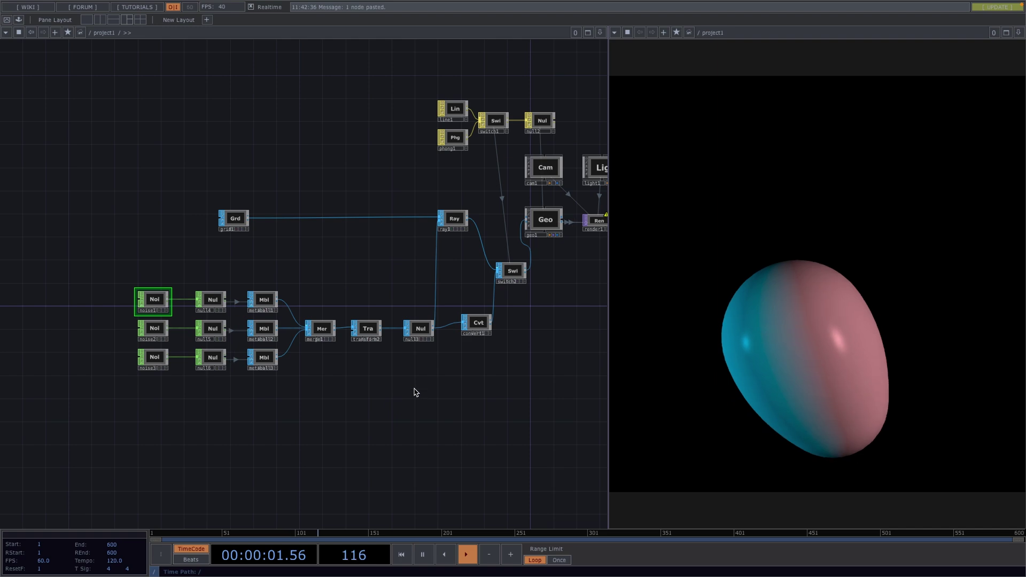
{"action": "left_click_drag", "start_coordinate": [336, 306], "coordinate": [235, 320]}
{"action": "middle_click", "coordinate": [504, 234]}
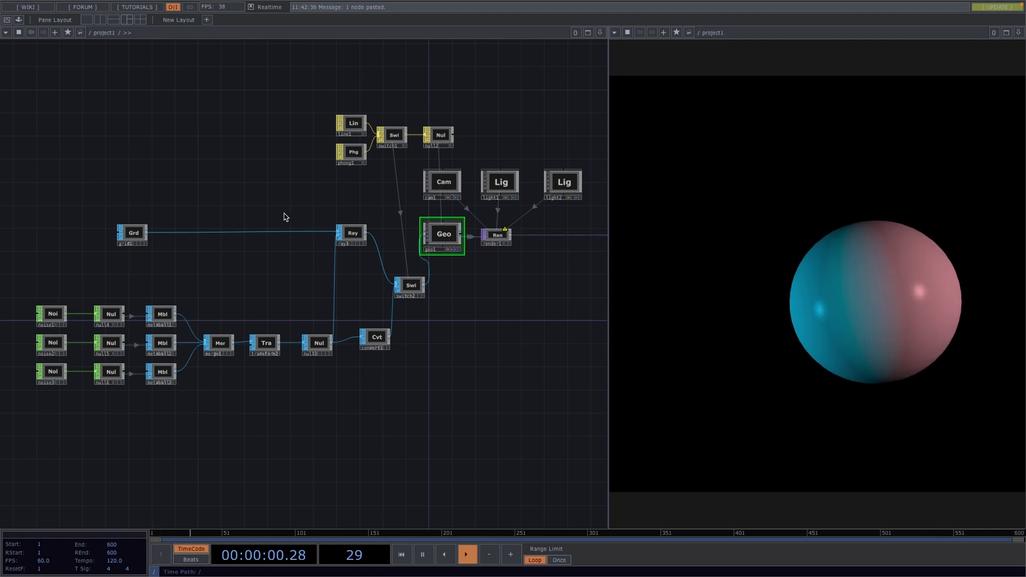
{"action": "left_click_drag", "start_coordinate": [34, 193], "coordinate": [370, 368]}
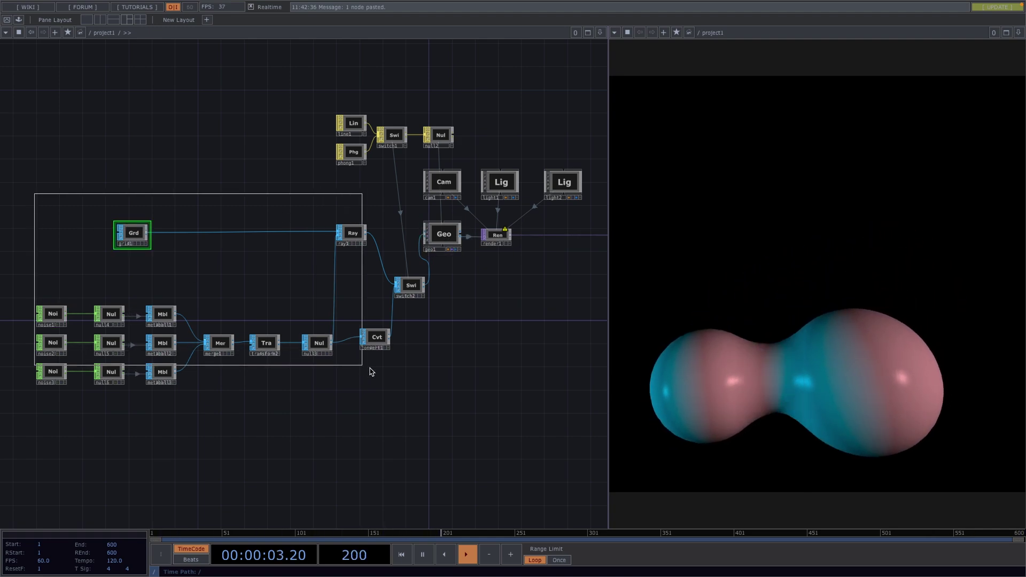
{"action": "left_click_drag", "start_coordinate": [410, 289], "coordinate": [319, 233]}
Insert a Texture SOP on the wire between switch2 and geo1.
{"action": "right_click", "coordinate": [381, 216]}
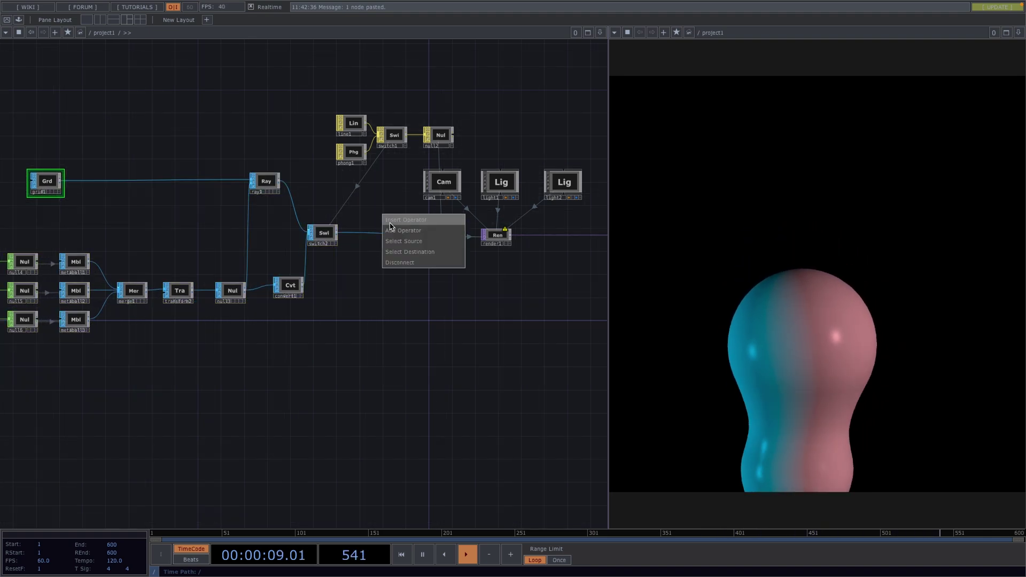
{"action": "left_click", "coordinate": [390, 219]}
{"action": "type", "text": "te"}
{"action": "left_click", "coordinate": [433, 308]}
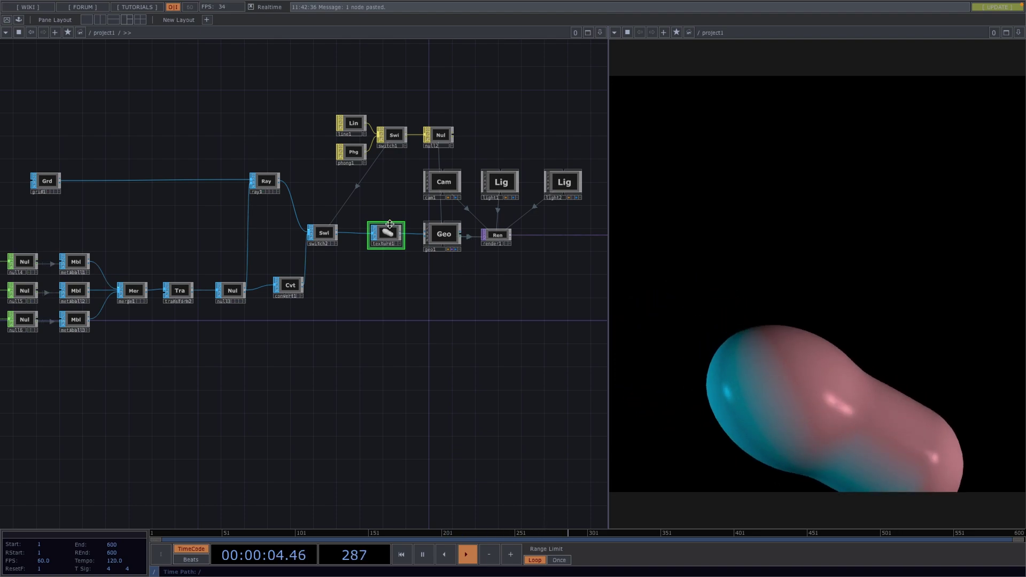
{"action": "left_click", "coordinate": [394, 136]}
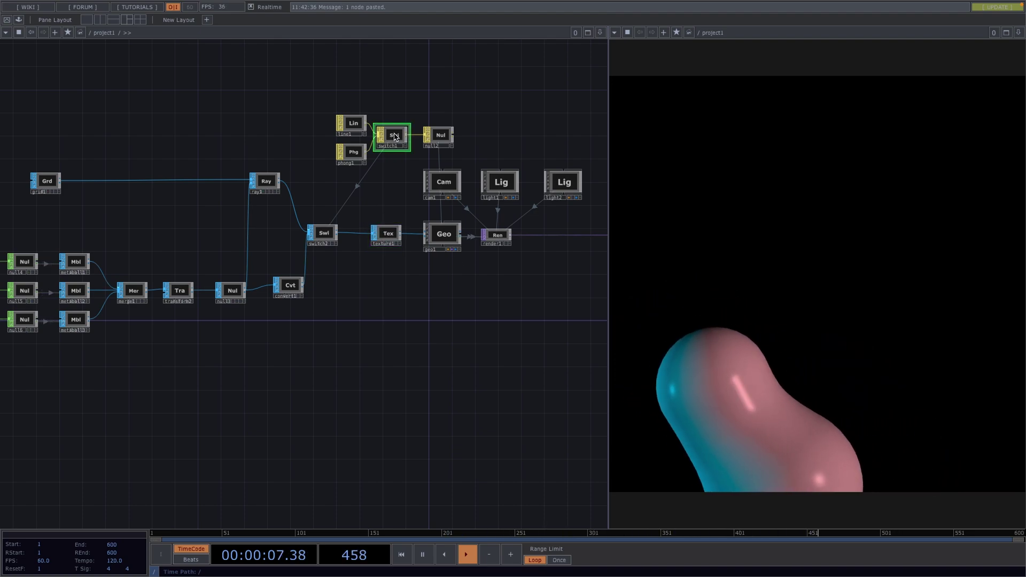
{"action": "key", "text": "p"}
{"action": "left_click_drag", "start_coordinate": [511, 89], "coordinate": [503, 89]}
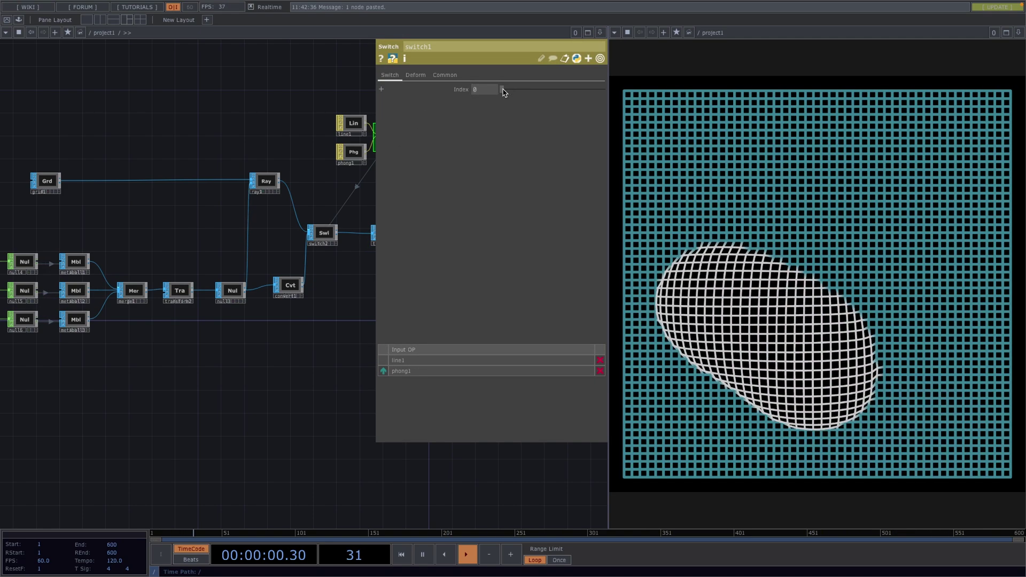
{"action": "type", "text": "1"}
{"action": "key", "text": "Return"}
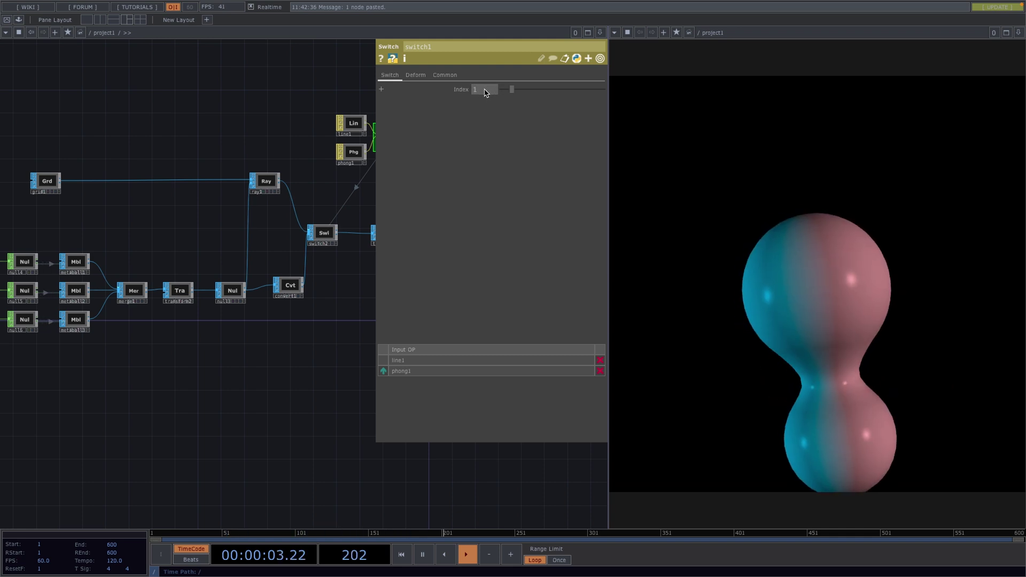
{"action": "key", "text": "p"}
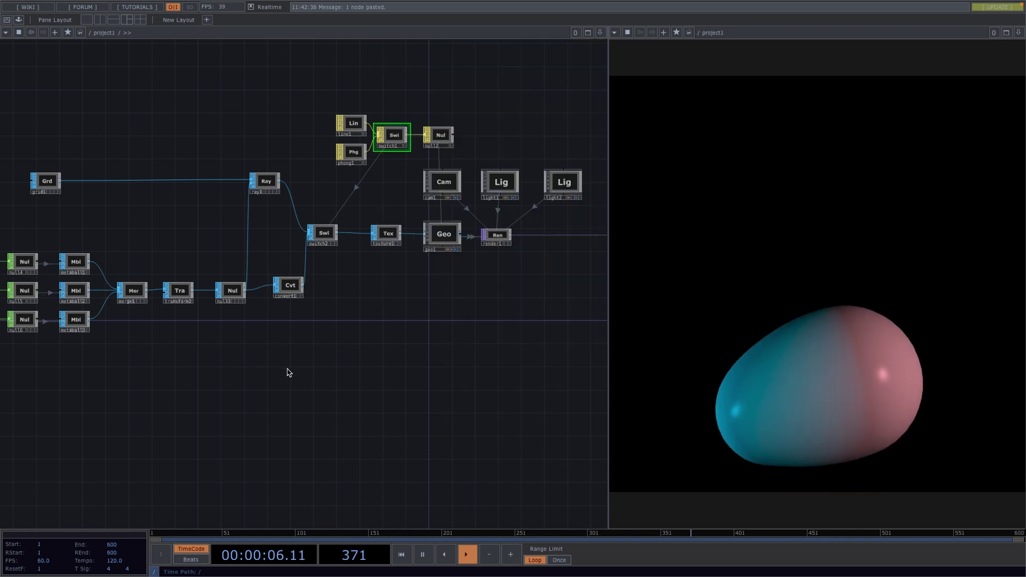
{"action": "scroll", "coordinate": [288, 372], "scroll_direction": "down", "scroll_amount": 3}
{"action": "left_click_drag", "start_coordinate": [330, 365], "coordinate": [332, 385]}
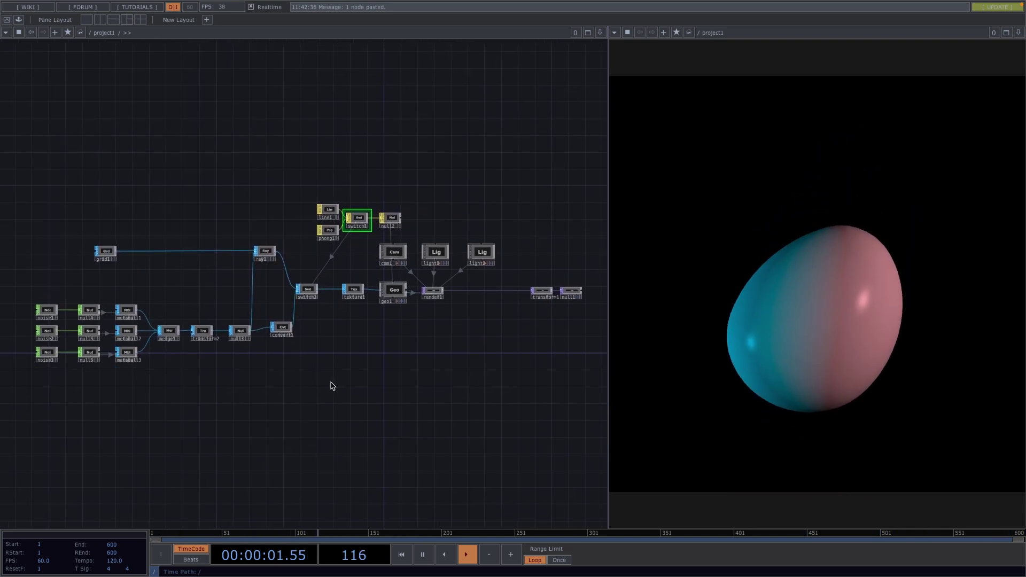